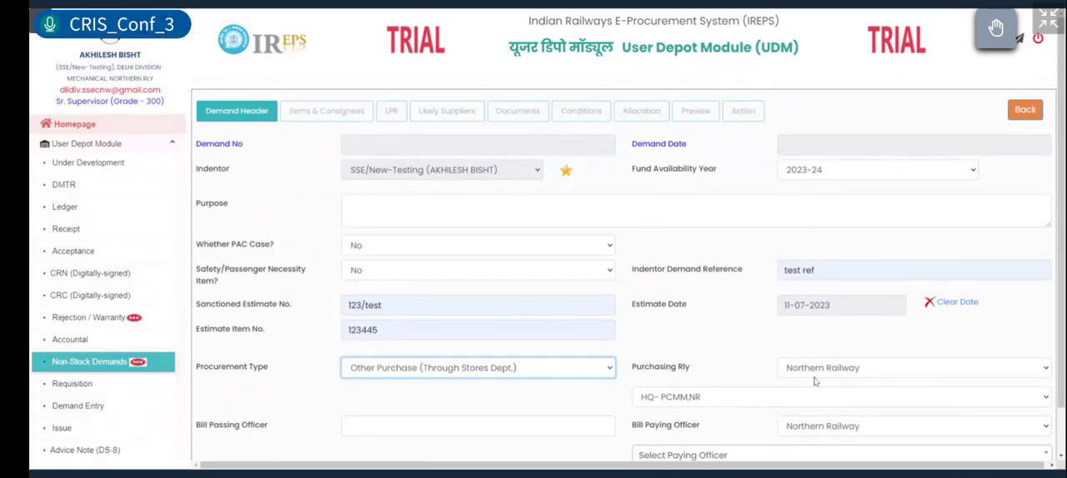
Step: Enter "test" as the Bill Passing Officer in the demand header
key(Tab)
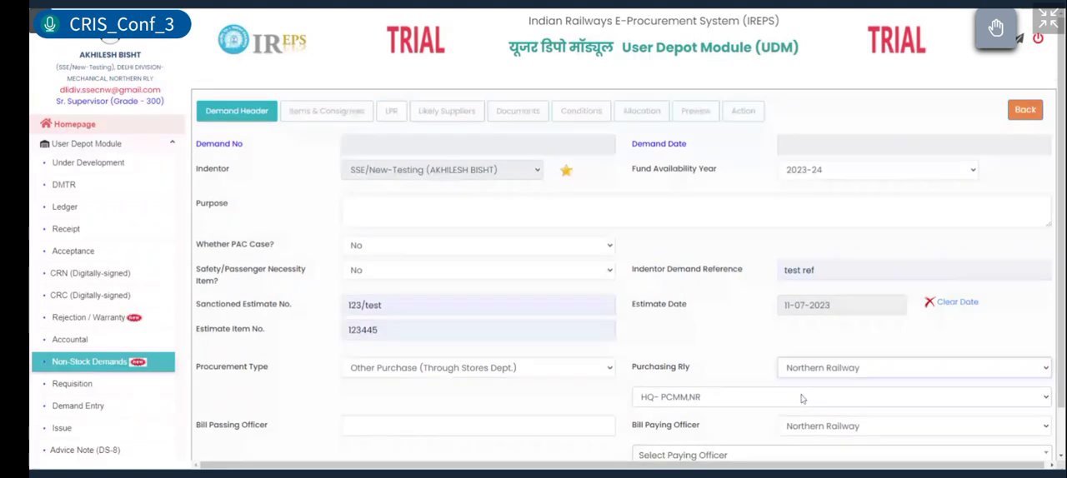
key(Tab)
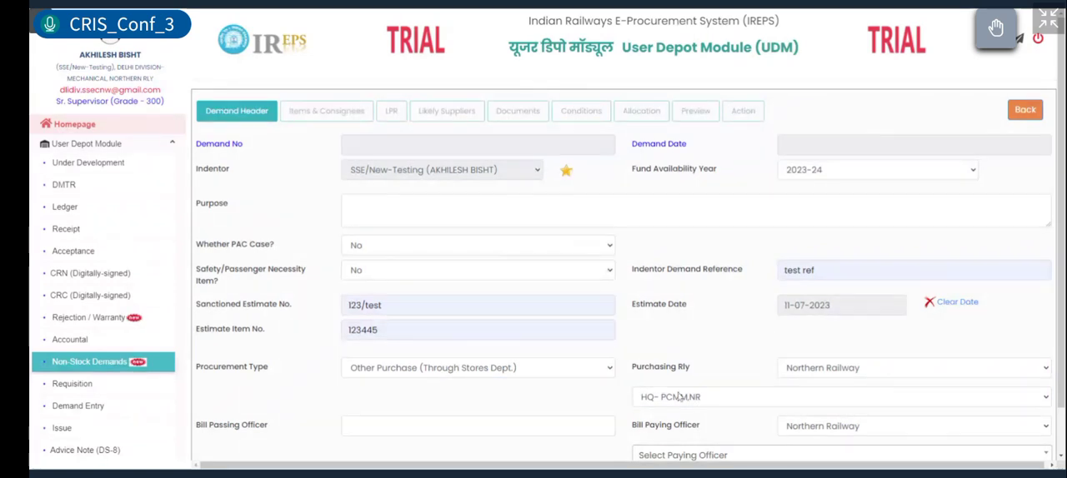
scroll(680, 397, down, 1)
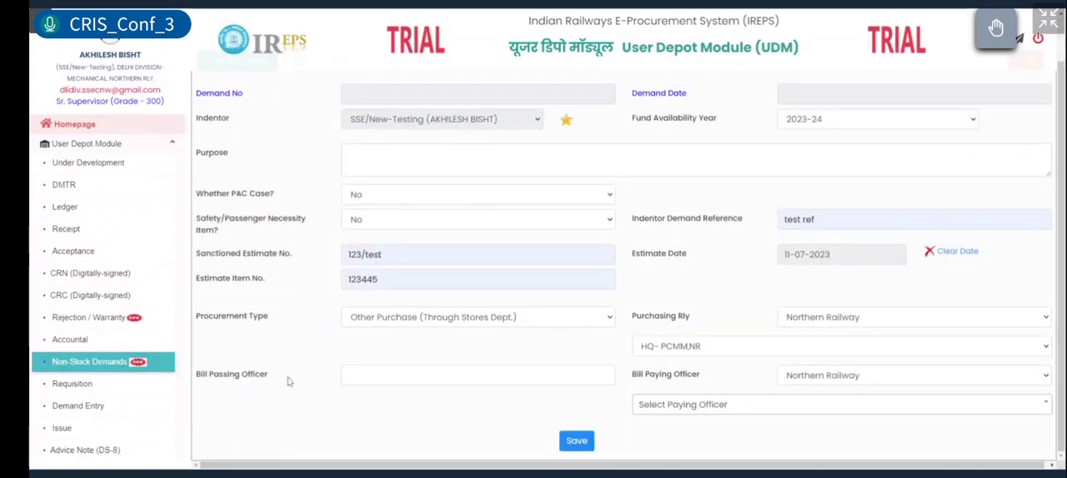
click(344, 375)
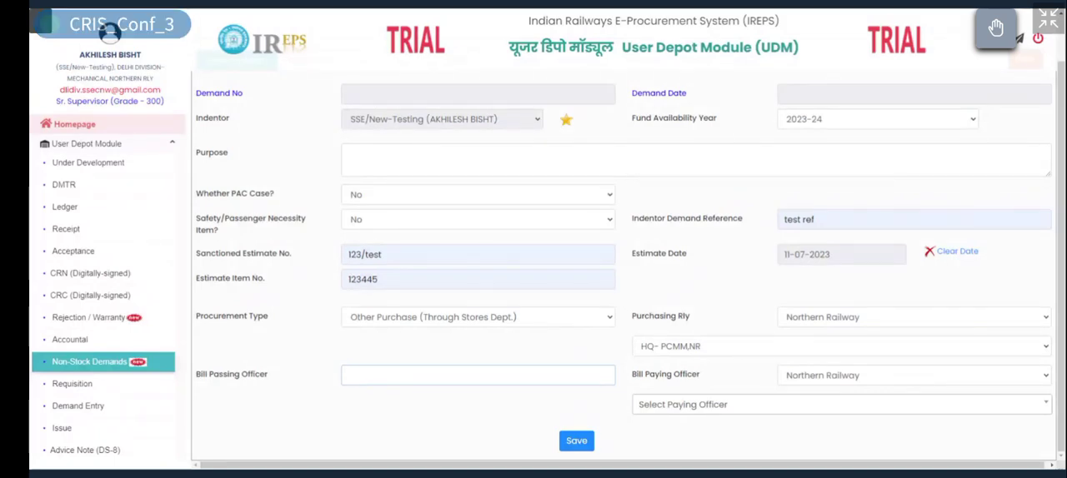
text(test)
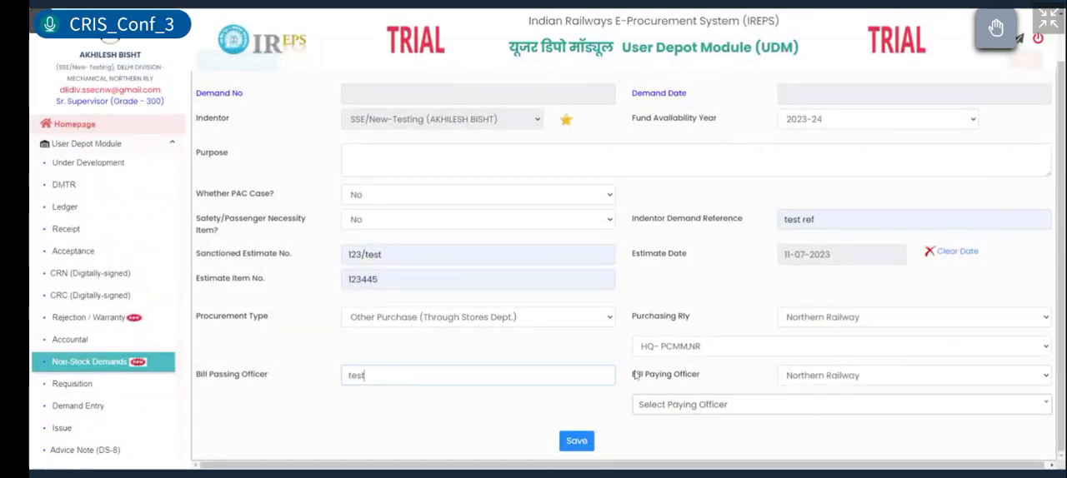
Step: Choose Dy.FA&CAO/C/LKO: A1008 (AU: 0330) as the Bill Paying Officer and save the demand header
drag(633, 375, 766, 388)
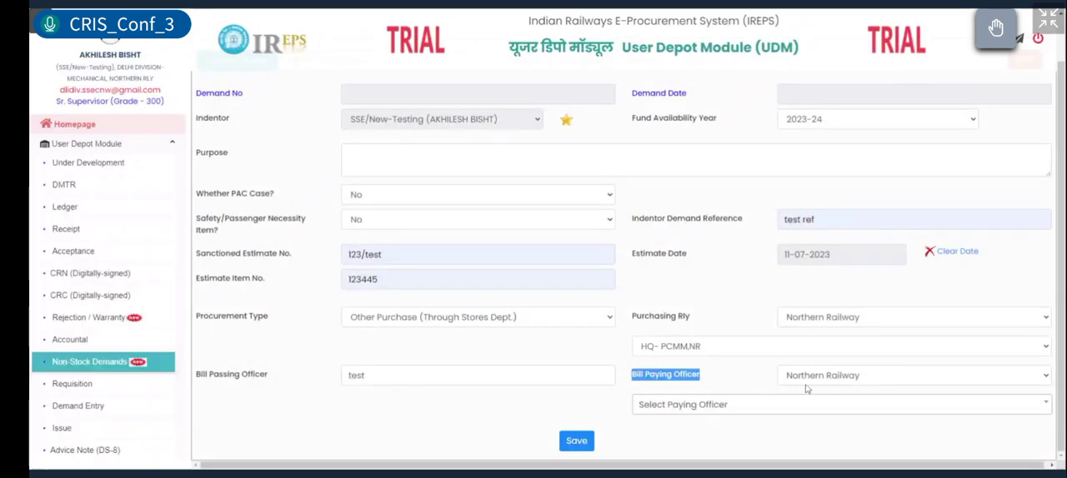
click(789, 406)
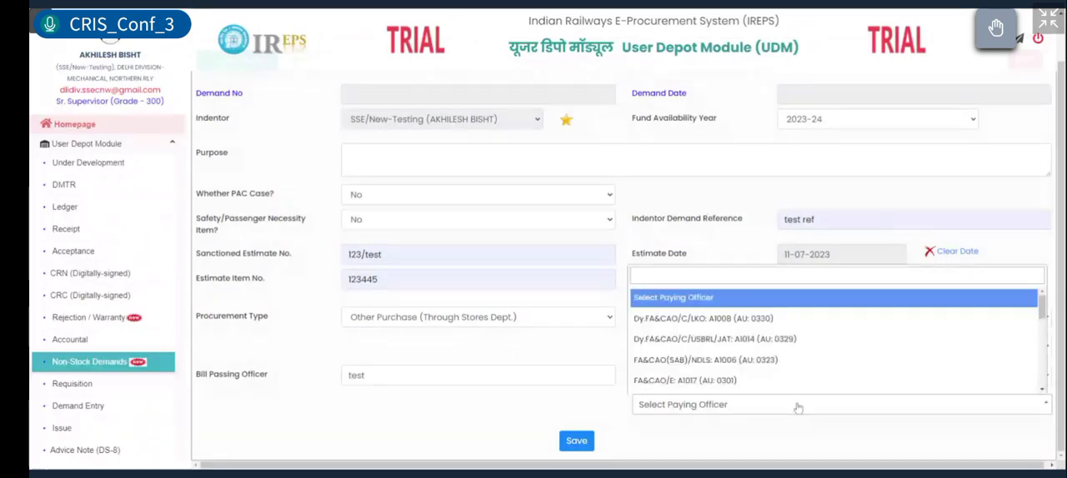
click(675, 331)
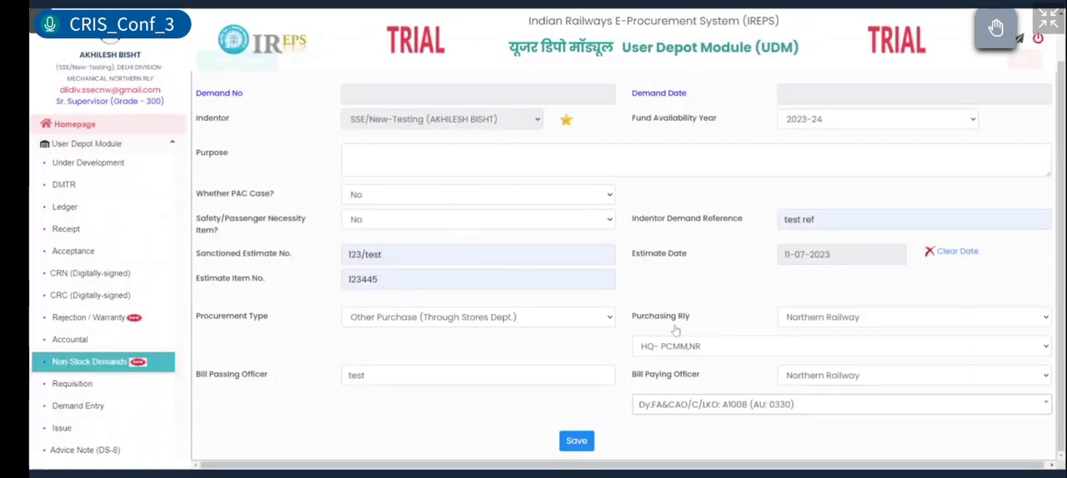
click(569, 444)
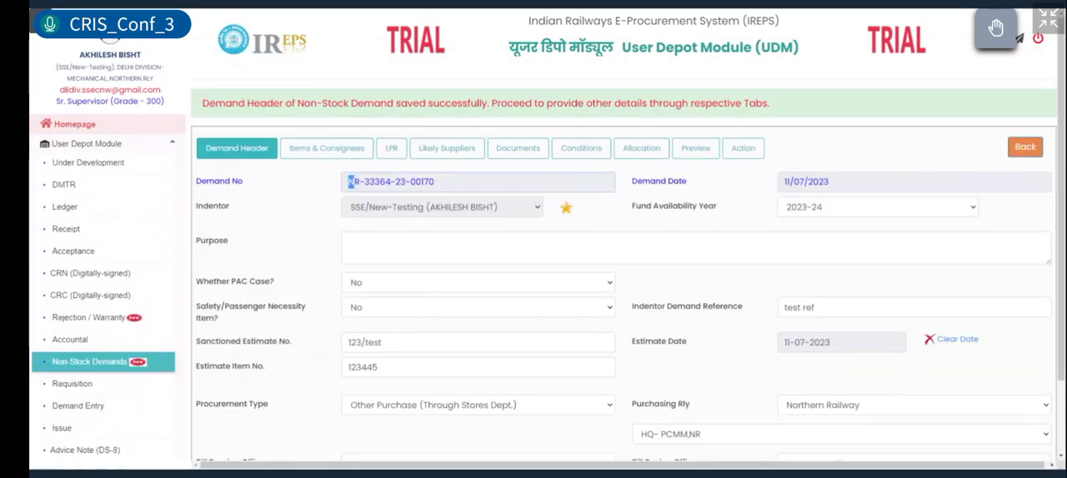
Step: Examine the demand number and demand date of the saved header
drag(350, 181, 434, 181)
click(442, 182)
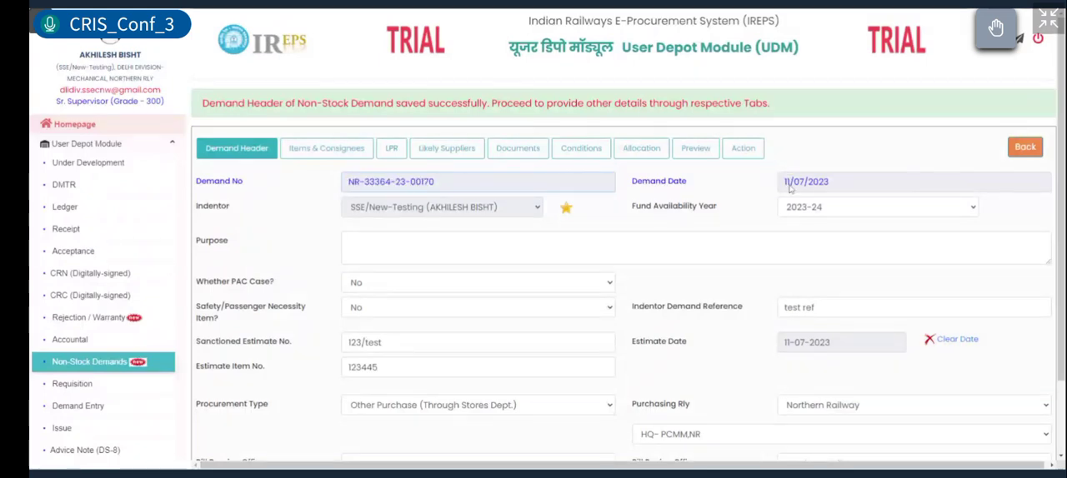
drag(784, 182, 829, 182)
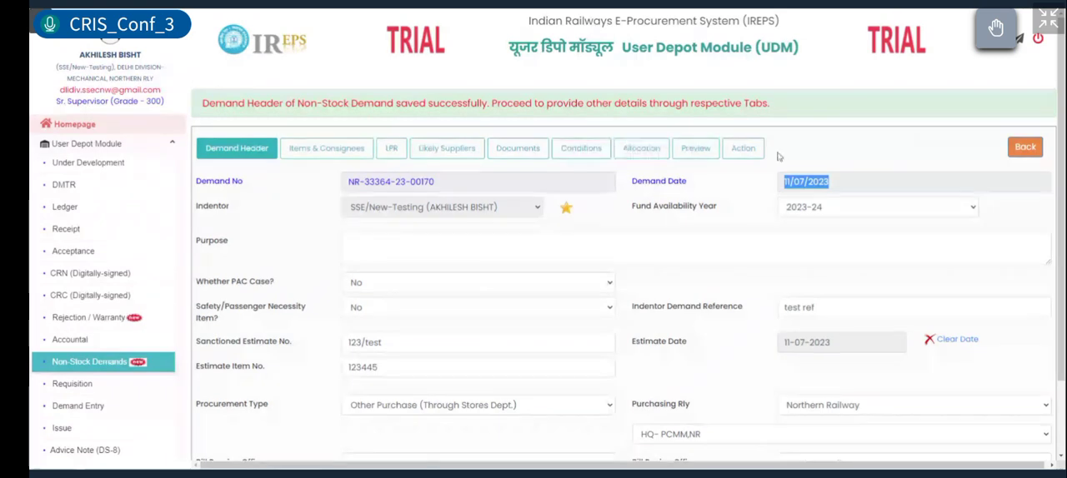
Step: Open the demand's Items & Consignees details, keep Supply as the item type, and go to the item description
click(360, 144)
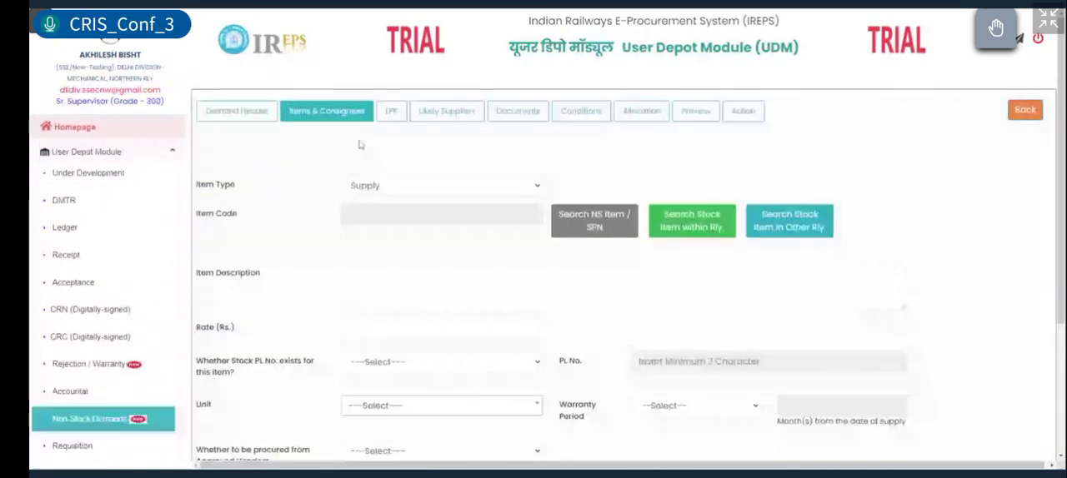
click(448, 186)
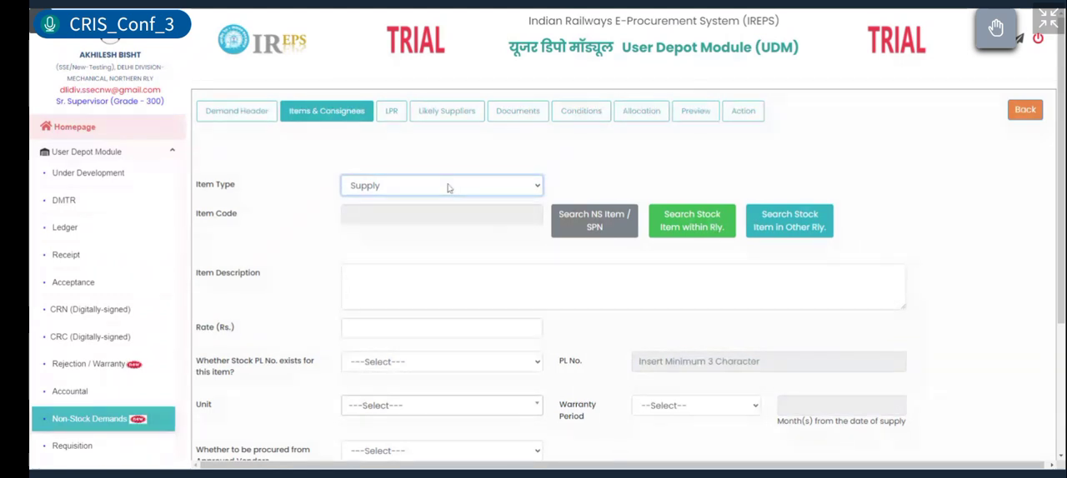
click(492, 286)
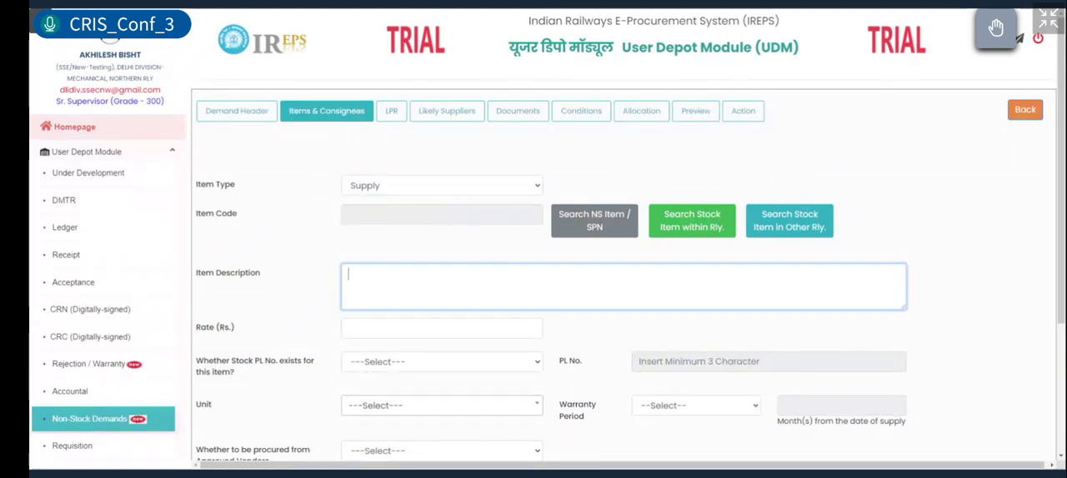
Step: Search the stock items within the railway for "buffer" and select the item with PL No. 30220130
click(614, 232)
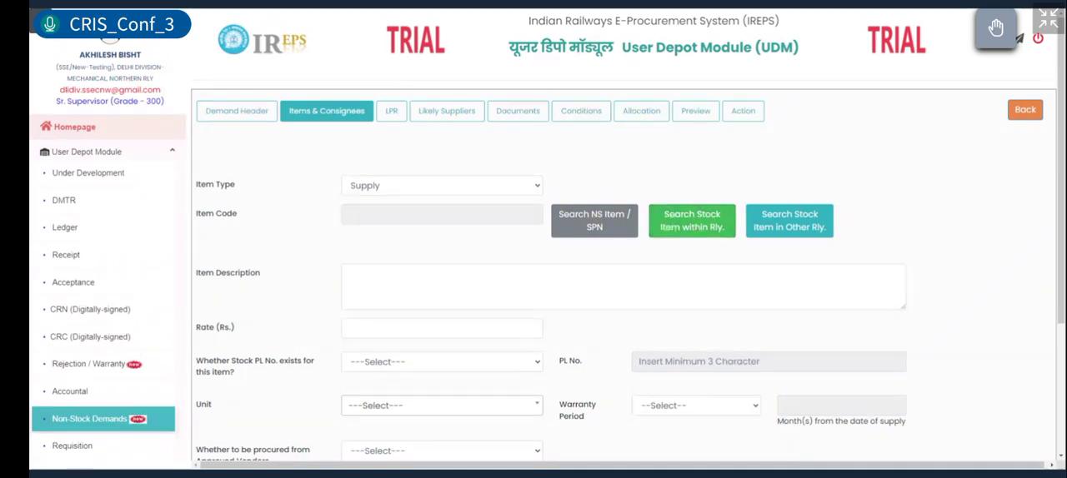
click(692, 221)
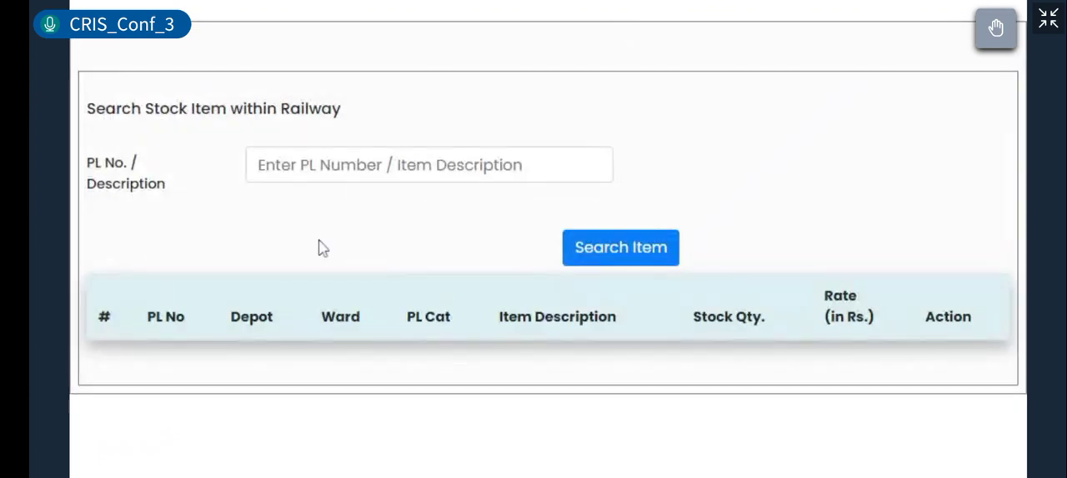
click(275, 175)
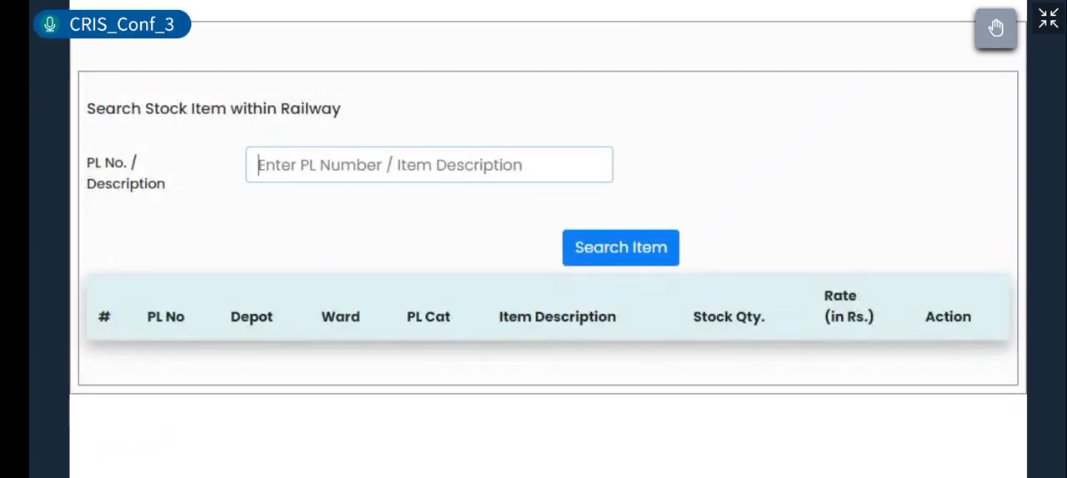
text(buffer)
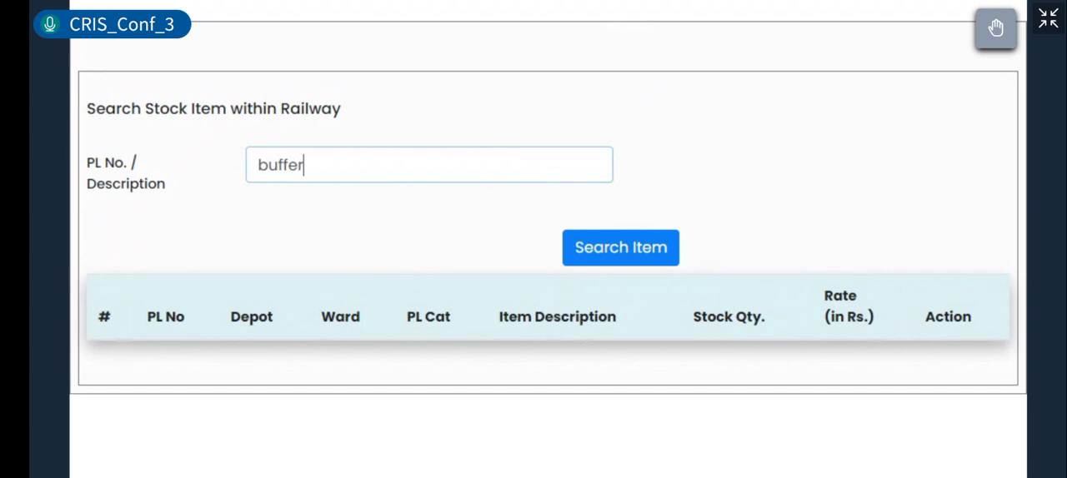
click(593, 255)
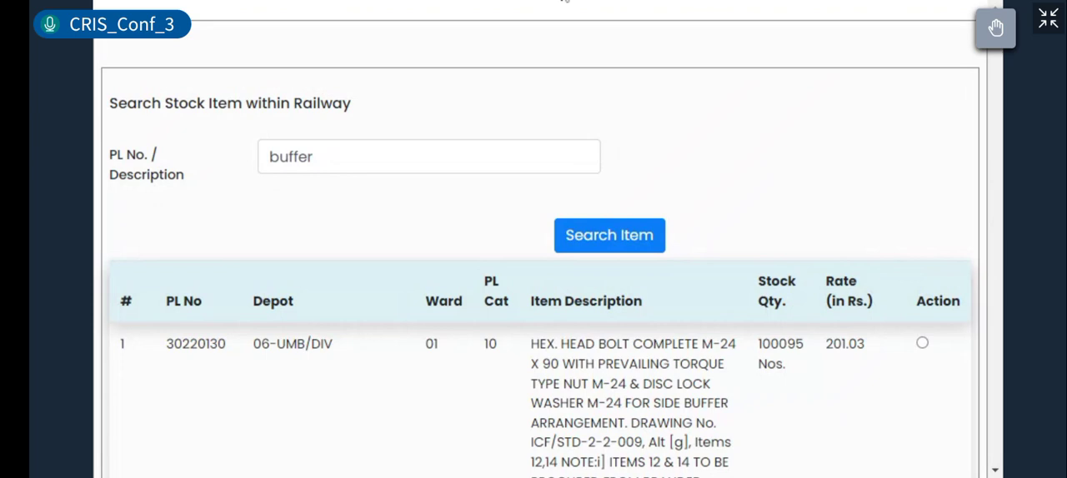
click(922, 342)
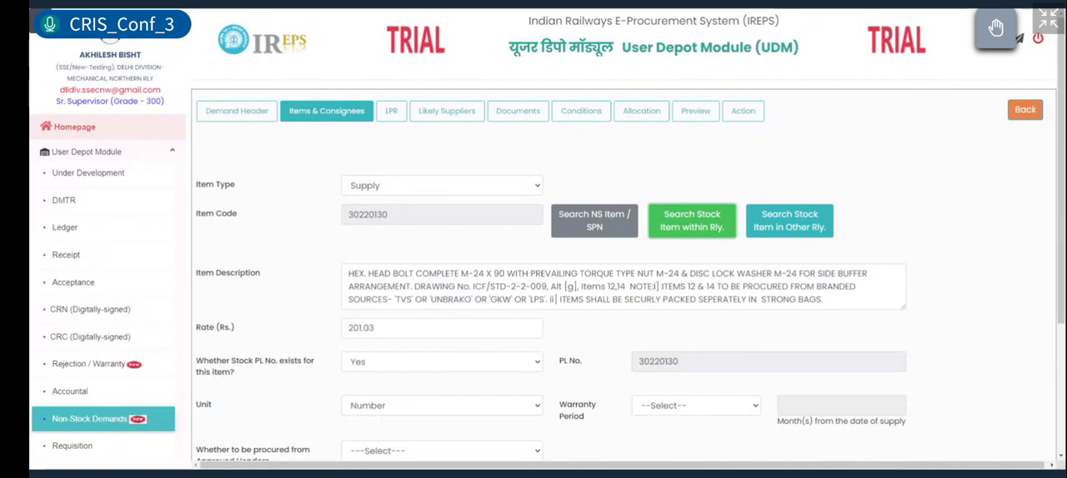
Step: Set the item's warranty period to As per IRS conditions
scroll(625, 292, down, 1)
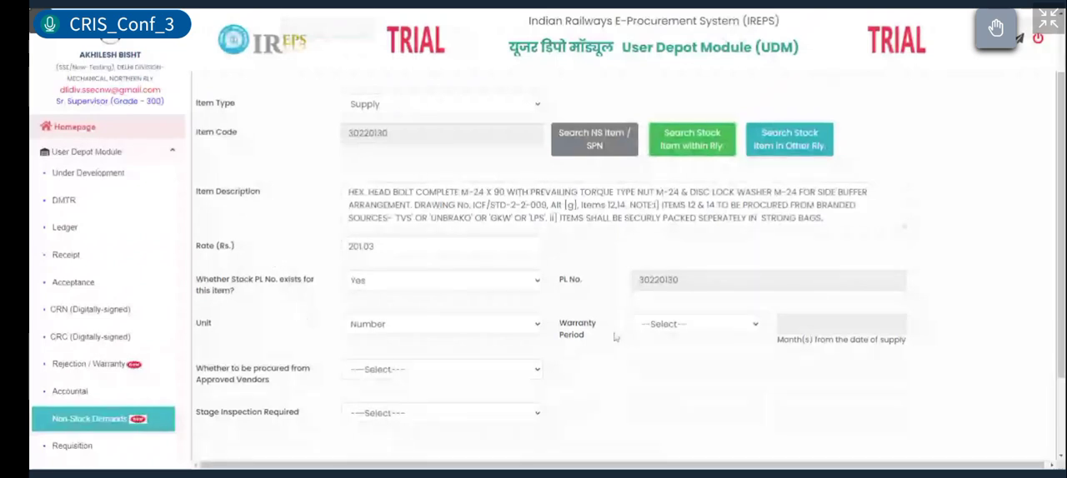
click(690, 325)
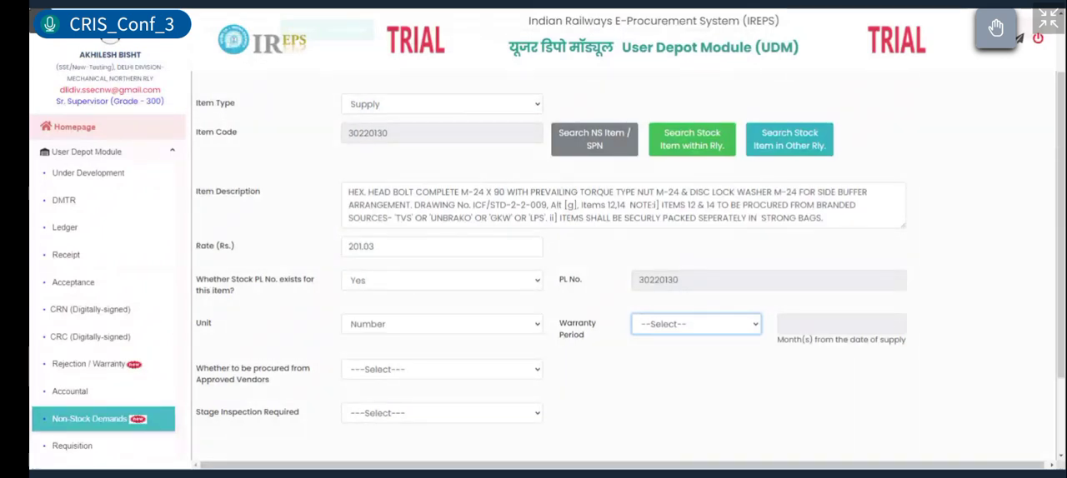
click(680, 352)
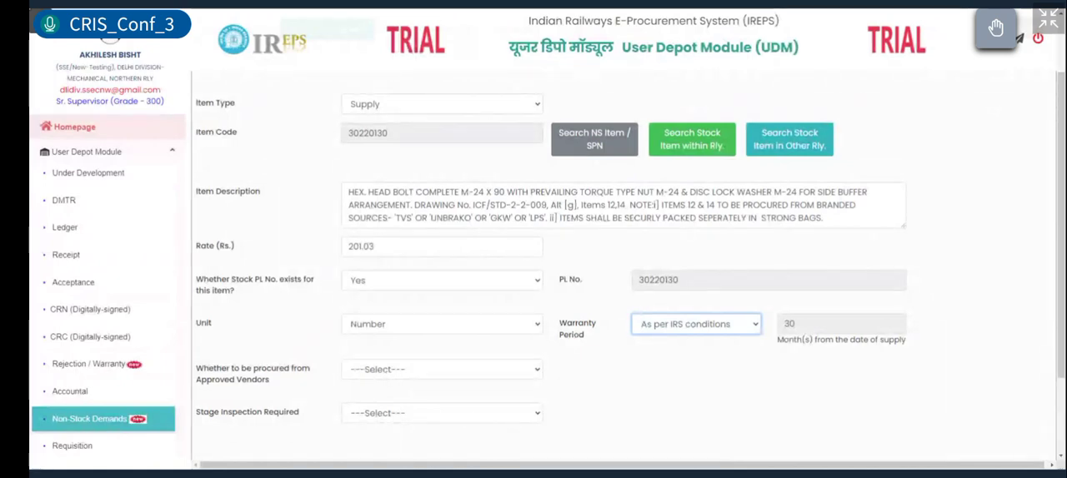
key(XF86AudioRaiseVolume)
key(XF86AudioLowerVolume)
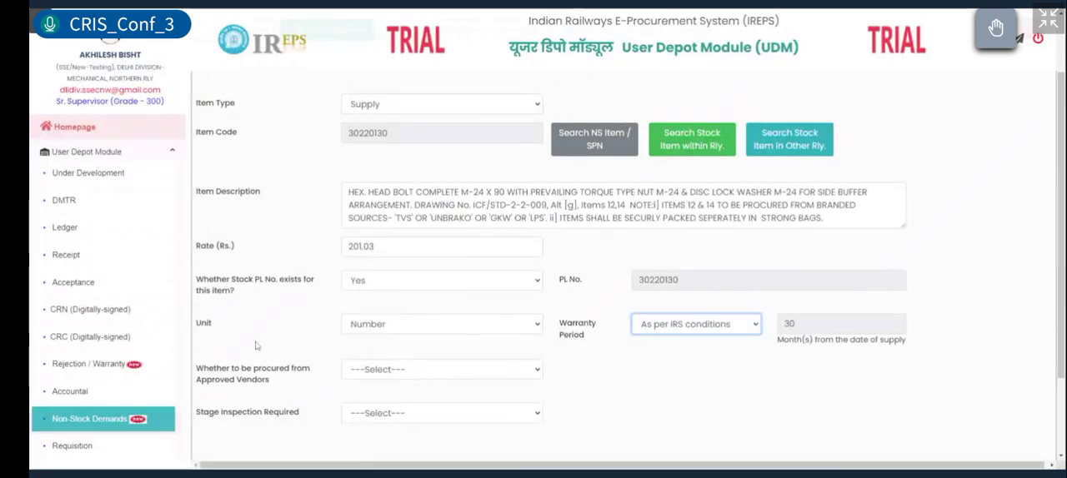
Step: Set procurement from approved vendors to Yes and view the list of approving agencies
click(432, 372)
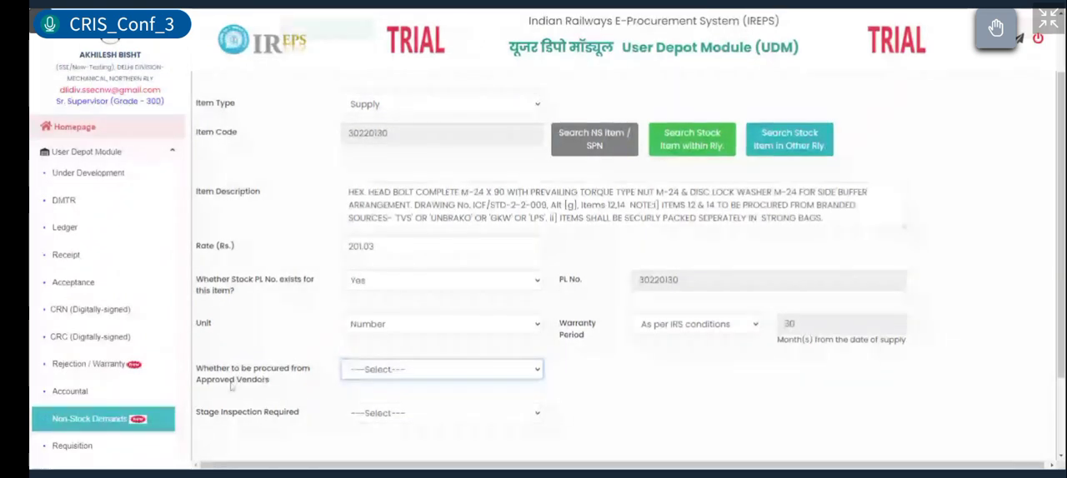
click(350, 386)
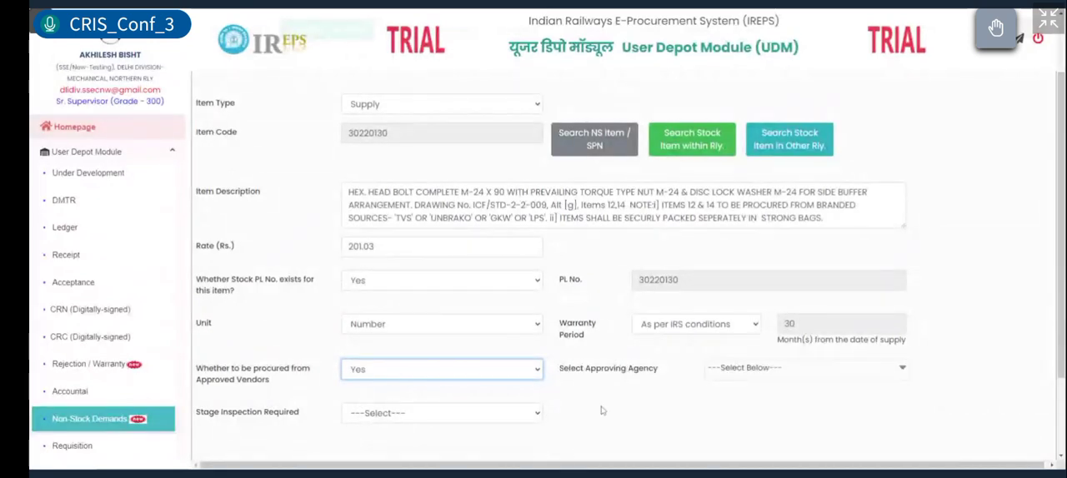
click(729, 370)
scroll(714, 386, down, 3)
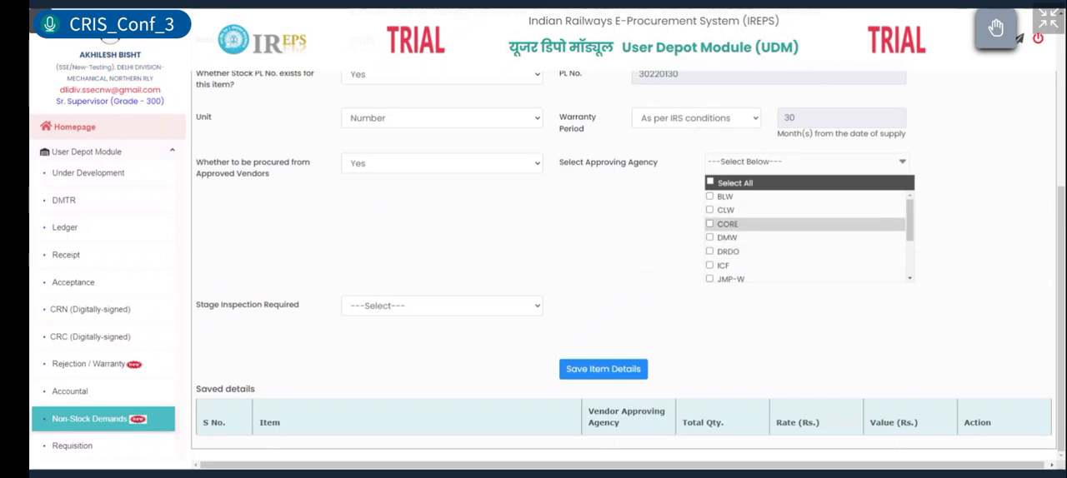
scroll(738, 234, down, 2)
scroll(738, 234, up, 2)
click(634, 252)
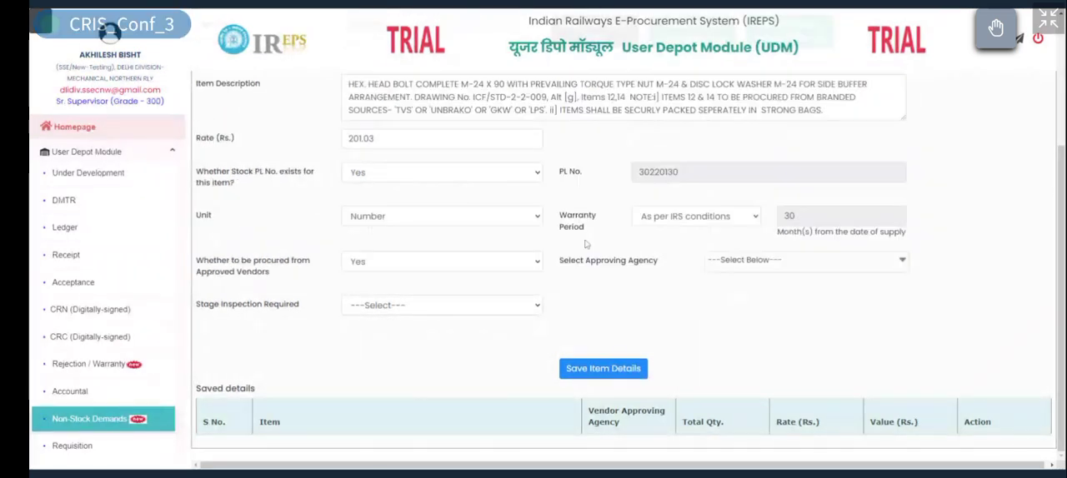
Step: Set procurement from approved vendors to No
click(466, 261)
click(417, 291)
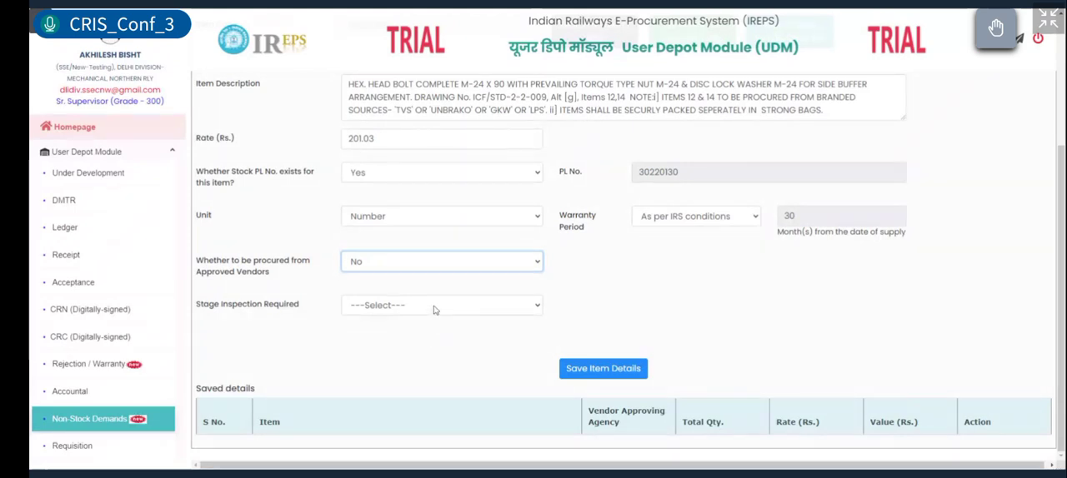
Step: Require stage inspection with three stages and go through the three stage description fields
click(434, 308)
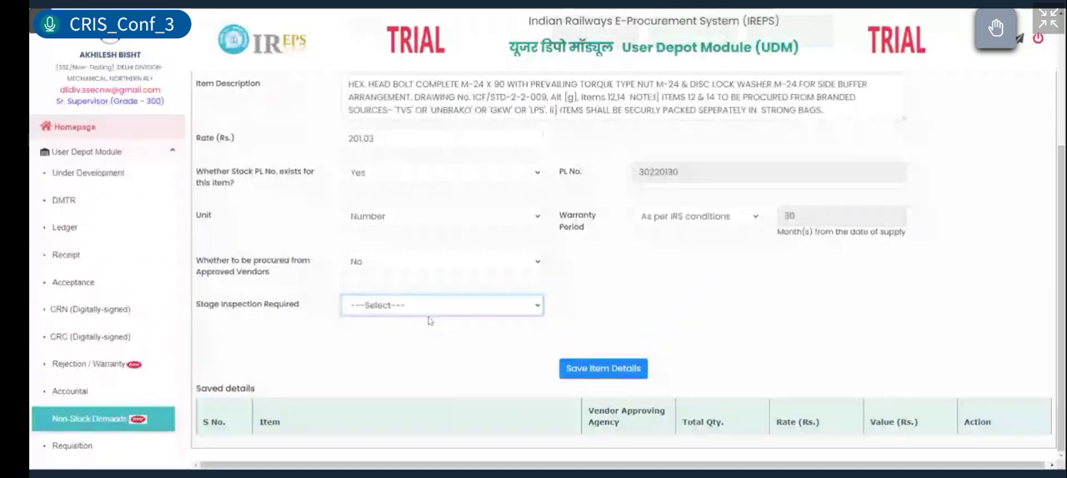
click(421, 335)
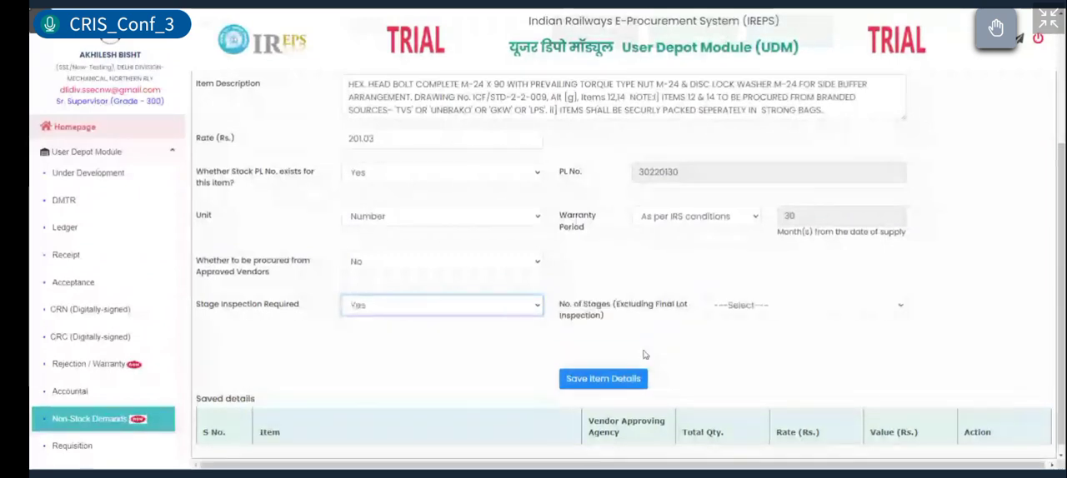
click(745, 308)
click(732, 365)
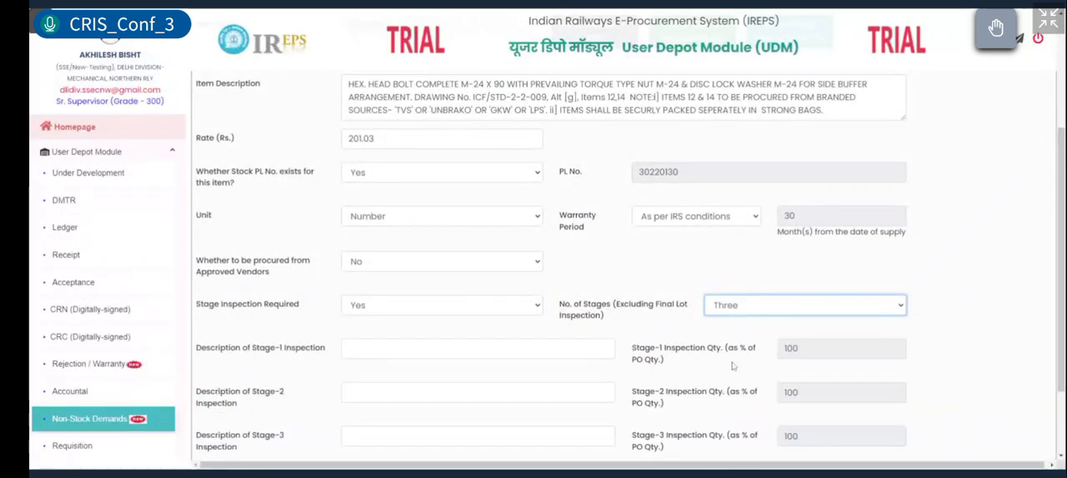
scroll(731, 364, down, 2)
click(424, 247)
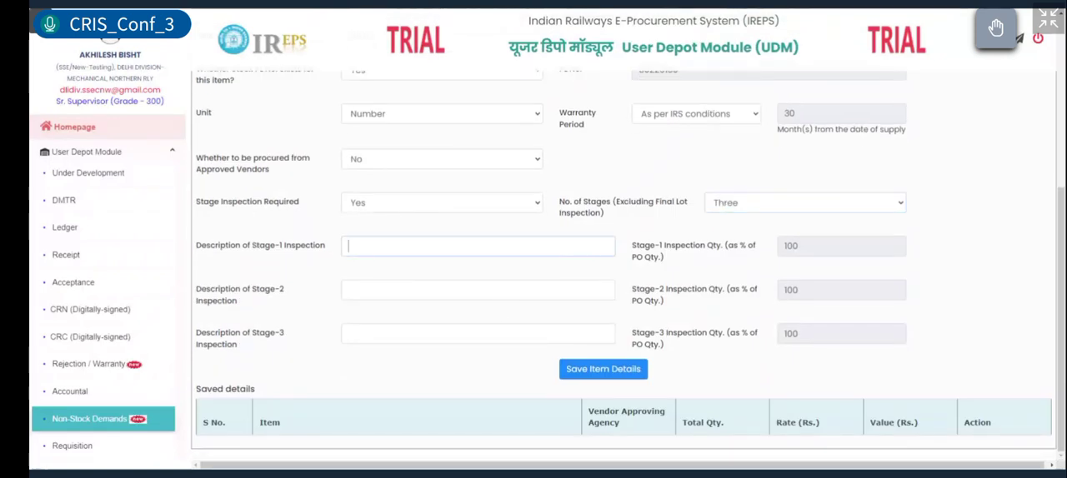
click(423, 290)
click(423, 334)
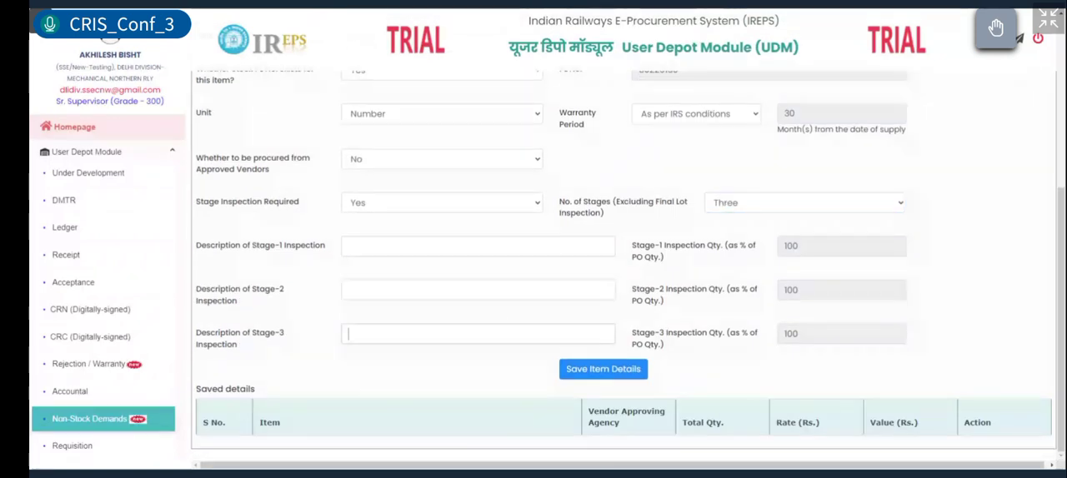
Step: Set Stage Inspection Required to No and save the item details for the hex head bolt
click(459, 204)
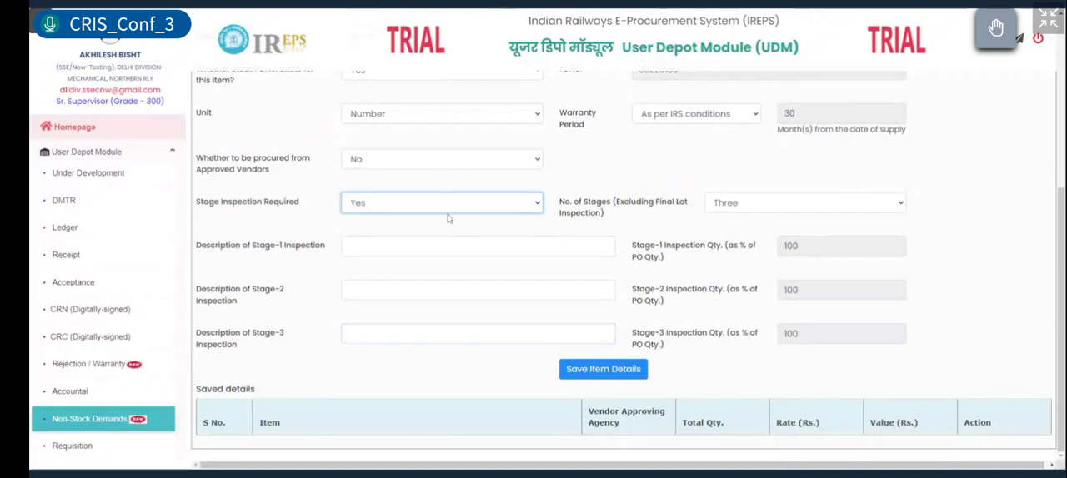
click(427, 249)
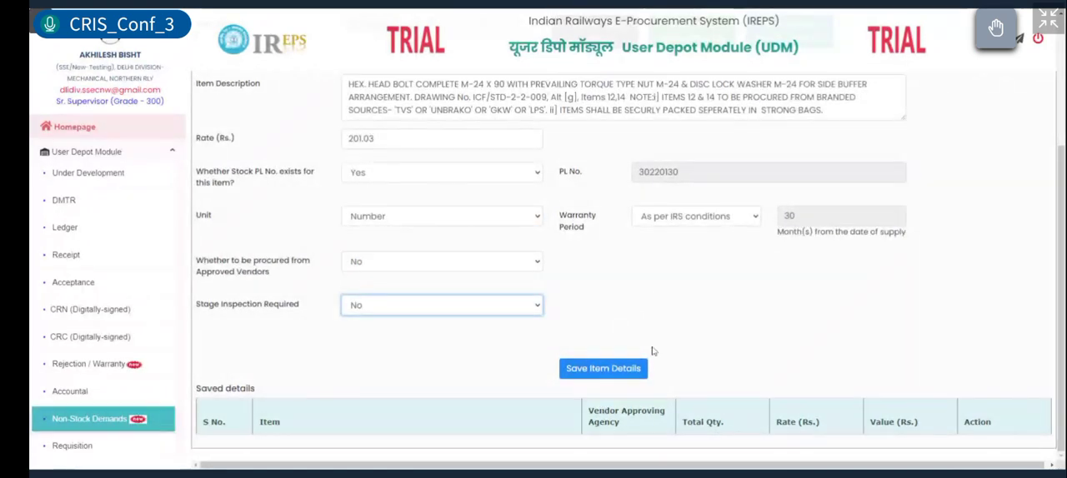
click(638, 372)
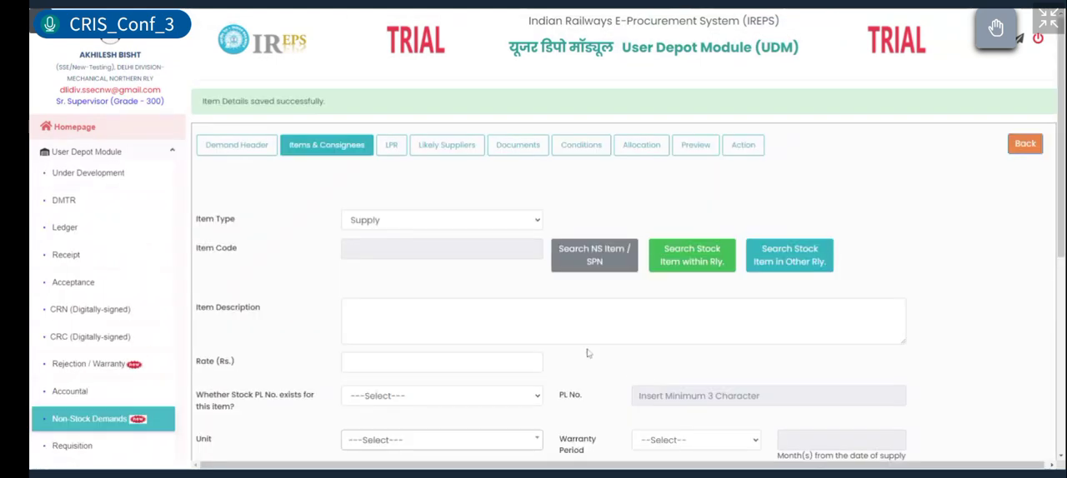
scroll(588, 354, down, 5)
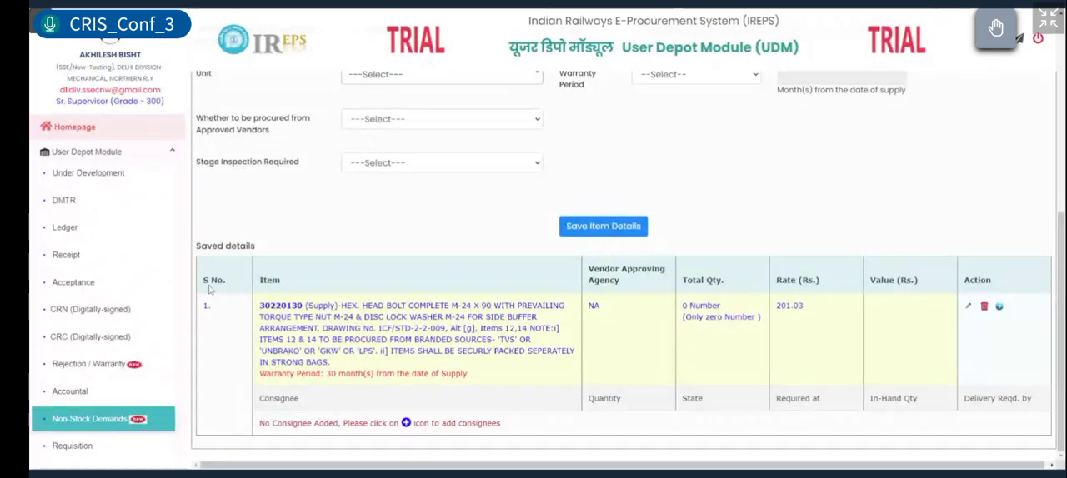
scroll(419, 137, up, 4)
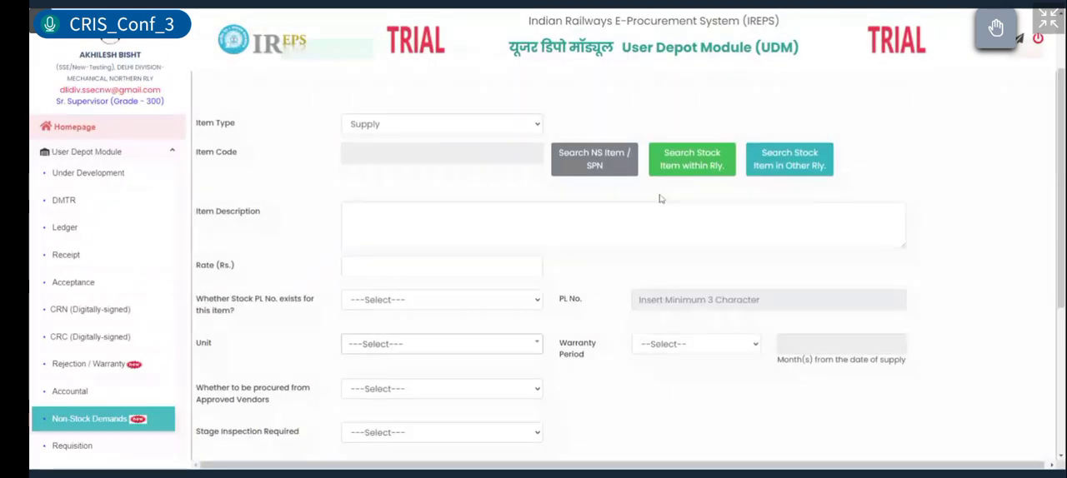
Step: Open consignee entry for the saved item, enter a quantity of 100 and choose the 63630-ADME consignee under NR
scroll(584, 221, down, 4)
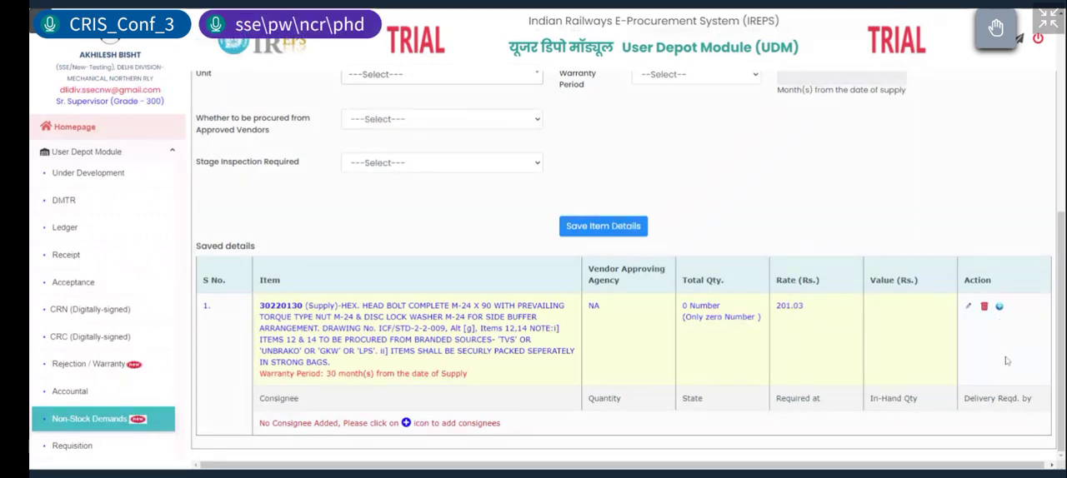
click(999, 308)
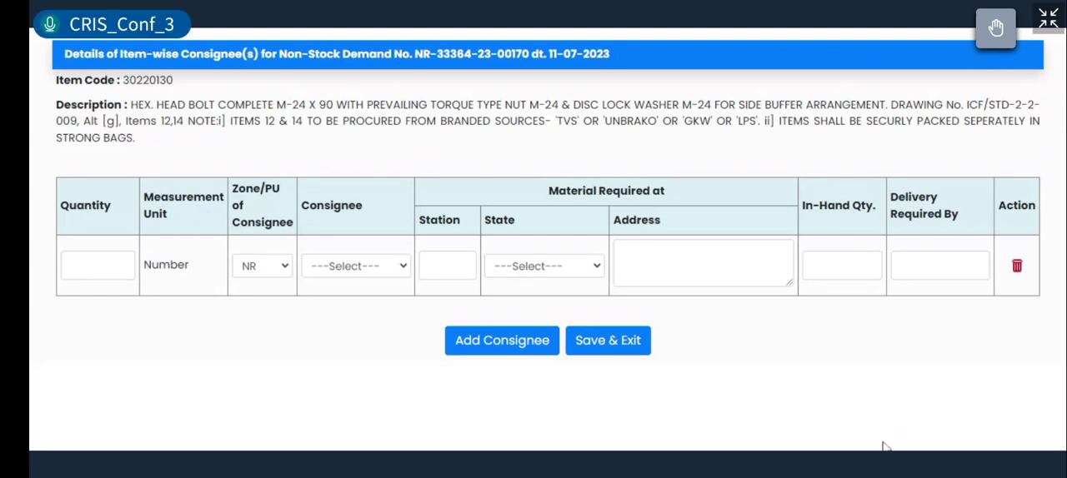
click(88, 266)
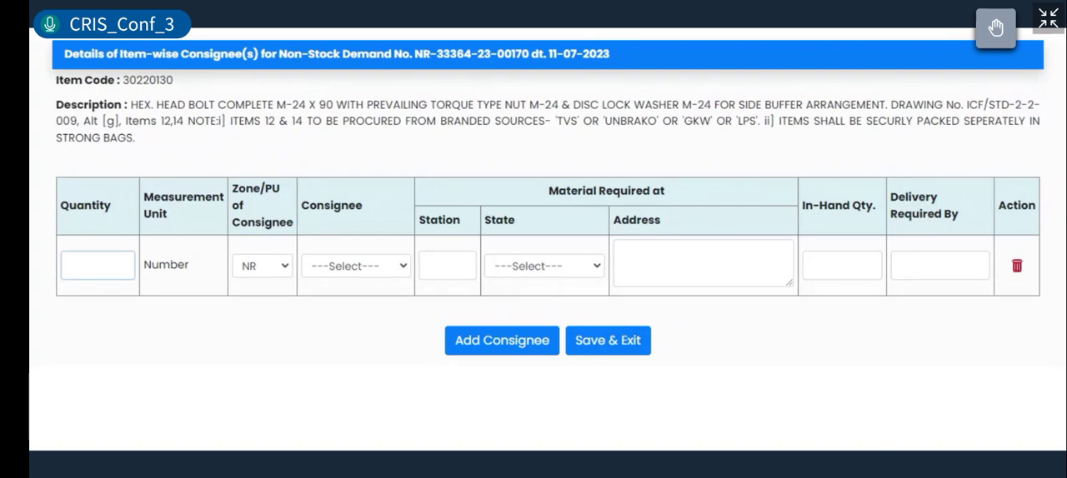
text(100)
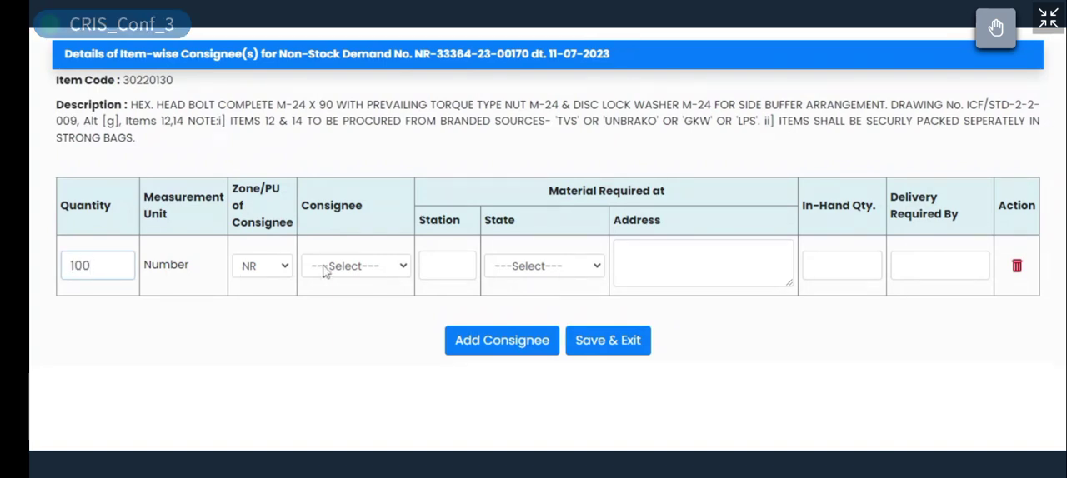
click(328, 267)
click(399, 221)
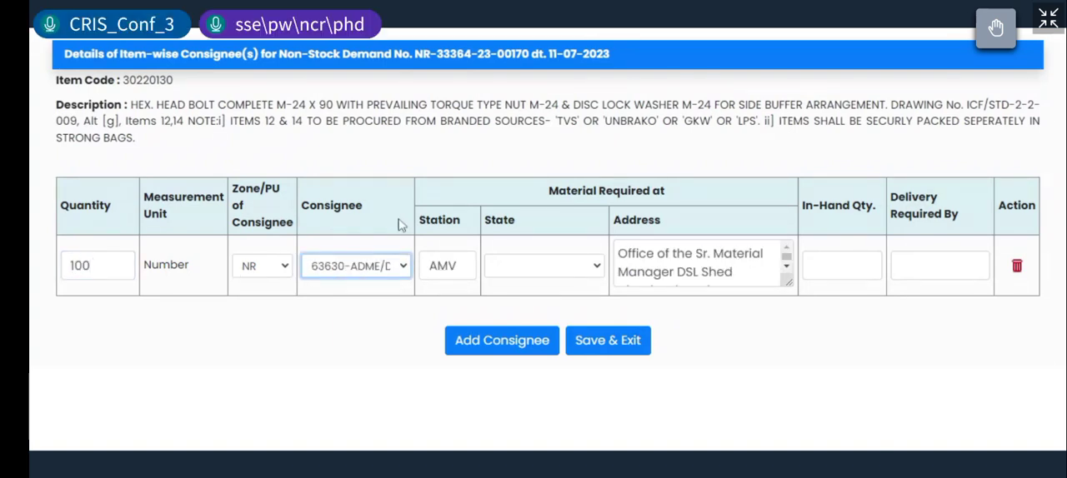
Step: Complete the consignee row with state Uttar Pradesh, in-hand quantity 0 and delivery required by 31/07/2023, and save it
click(543, 263)
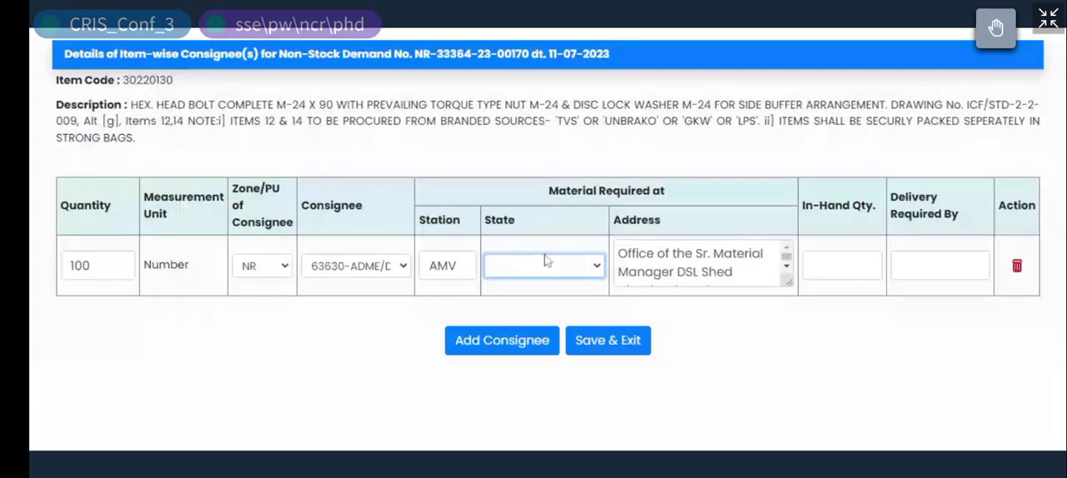
click(544, 255)
click(841, 266)
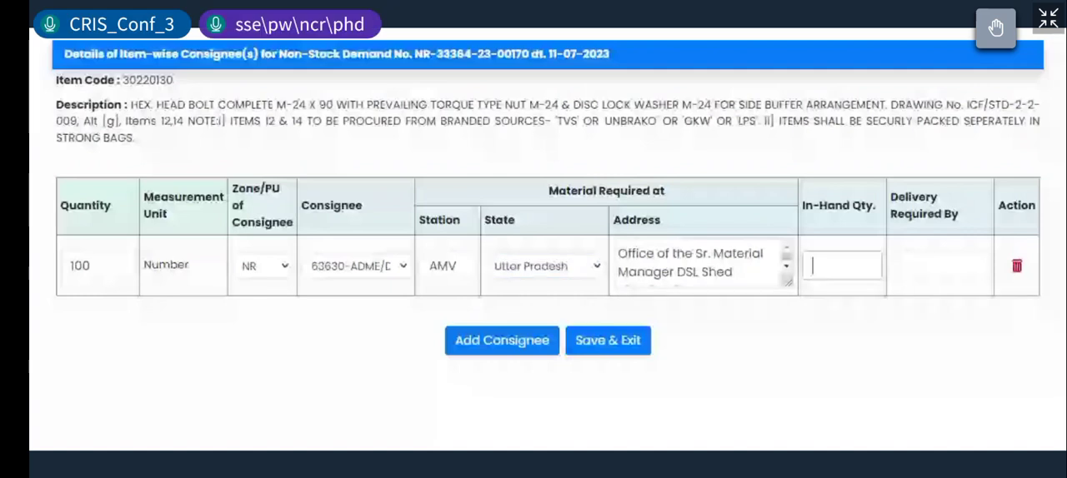
text(0)
click(930, 266)
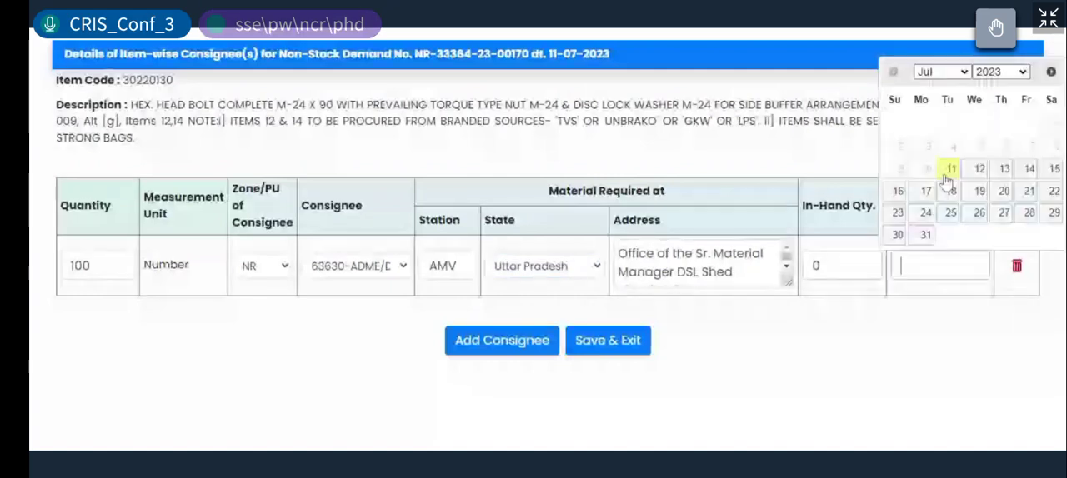
click(947, 174)
click(909, 266)
click(925, 234)
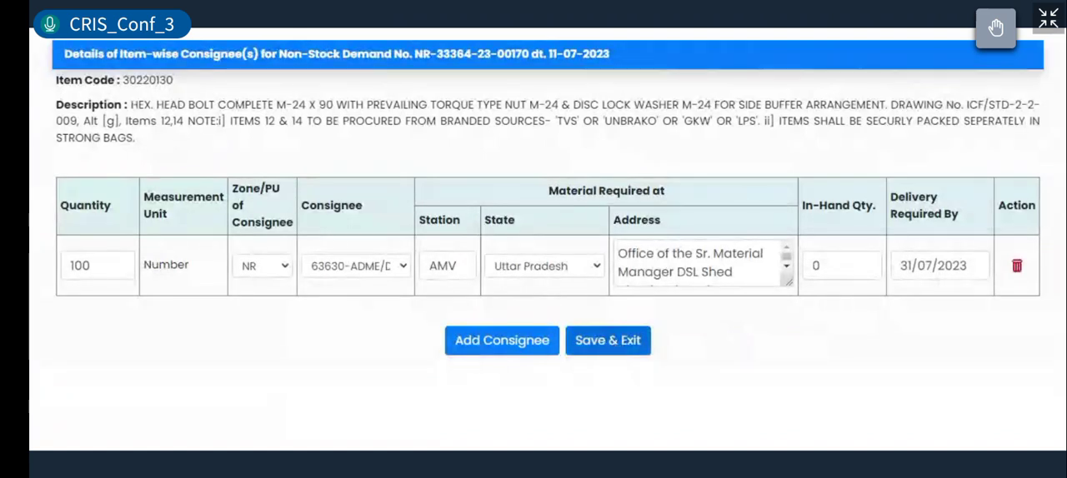
click(617, 346)
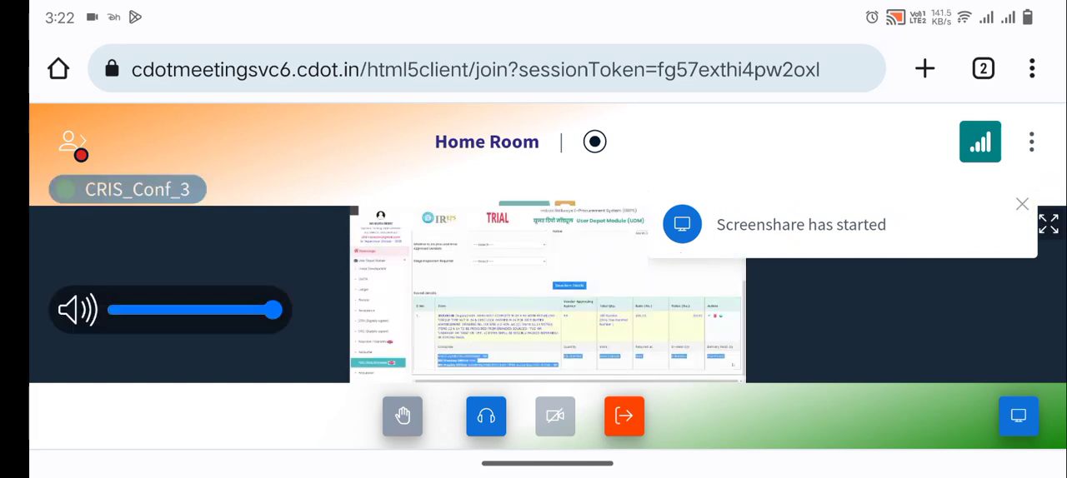
click(1046, 223)
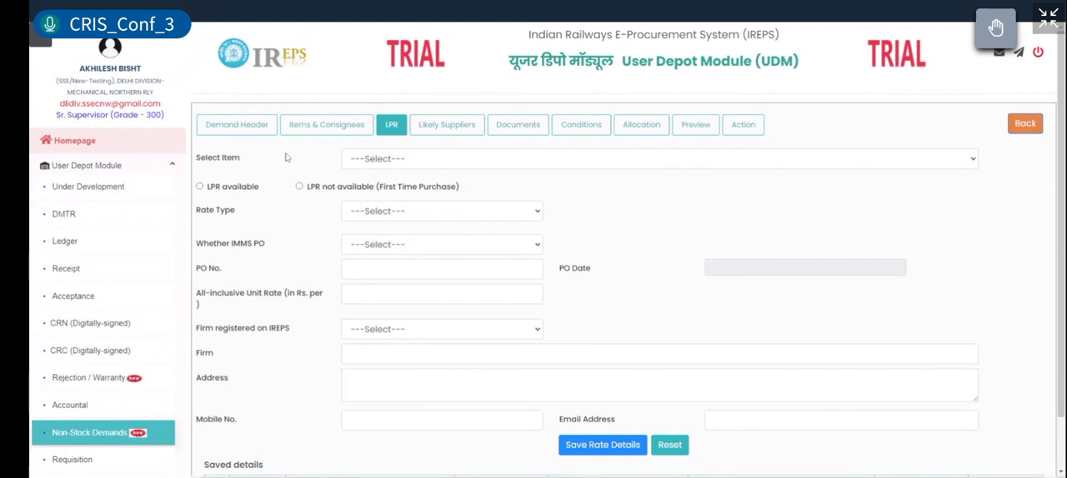
Step: Select Item 1 (30220130) for the last purchase rate and set its rate type to LPR (Other Rly.)
click(370, 159)
click(367, 172)
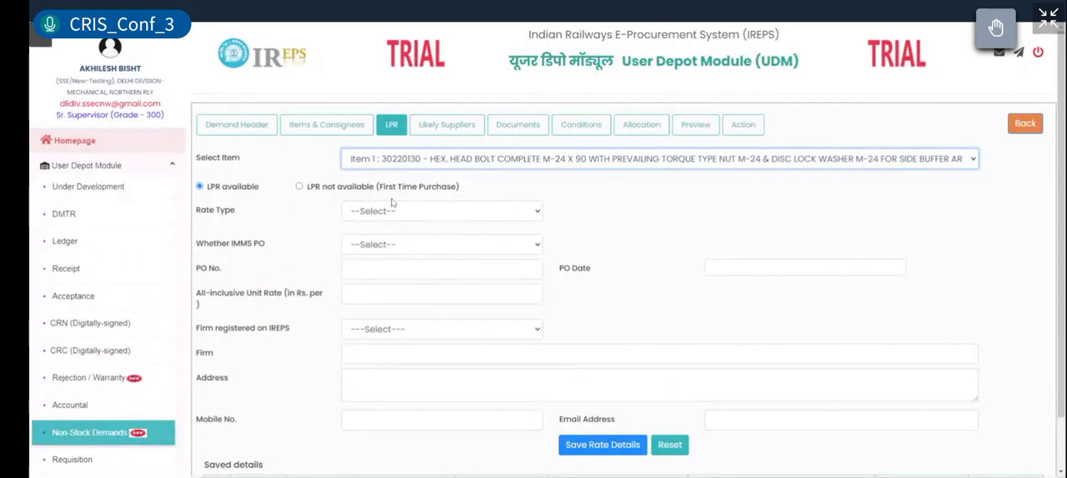
click(690, 241)
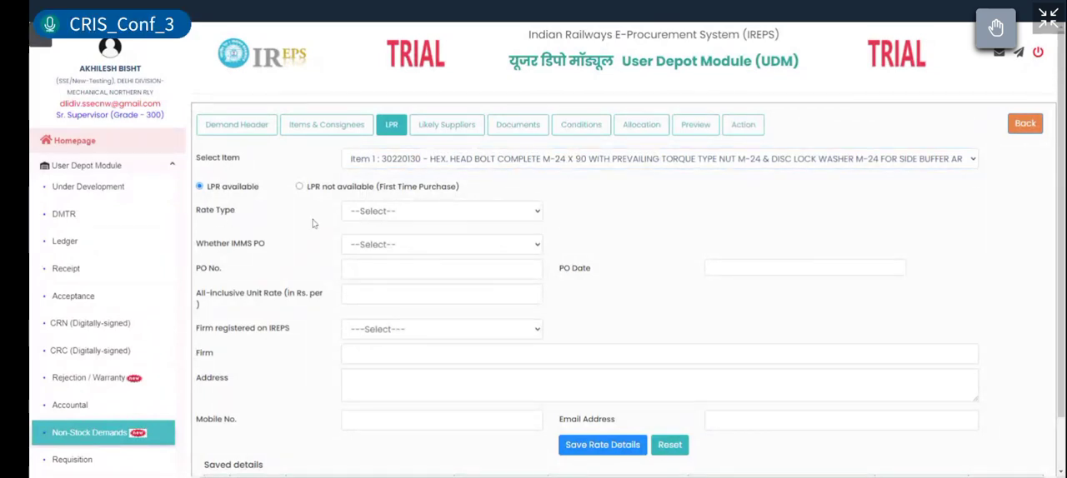
click(372, 220)
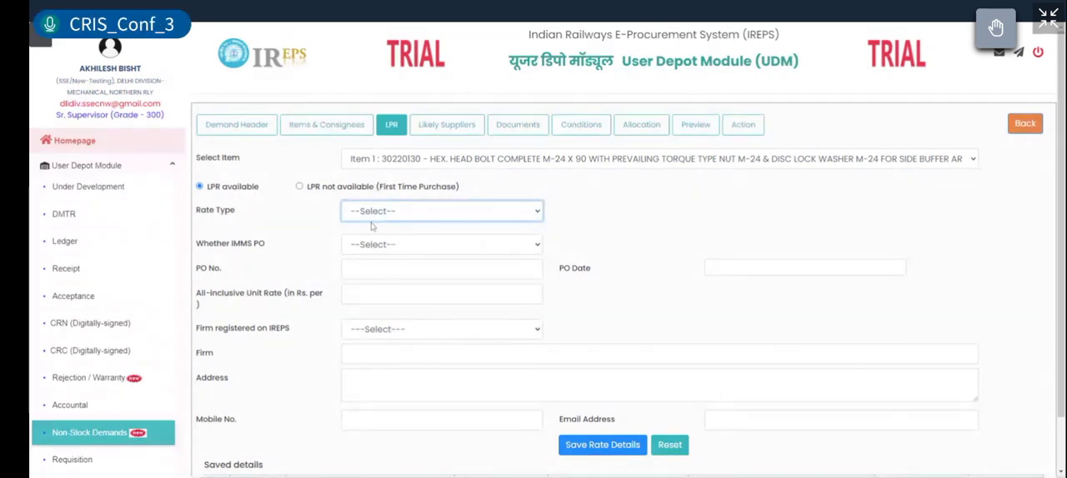
click(383, 247)
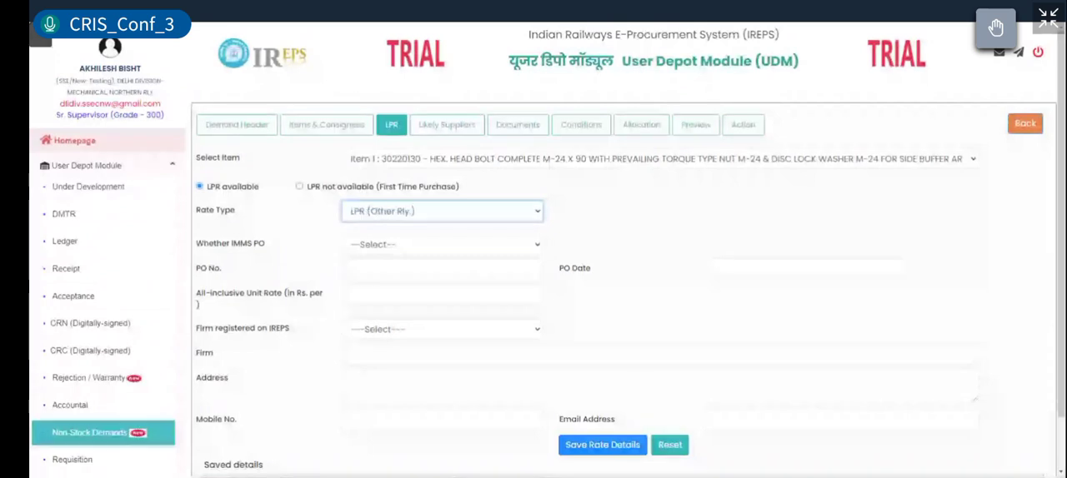
Step: Try No for Whether IMMS PO, set it to Yes instead and open the IMMS PO search
key(Tab)
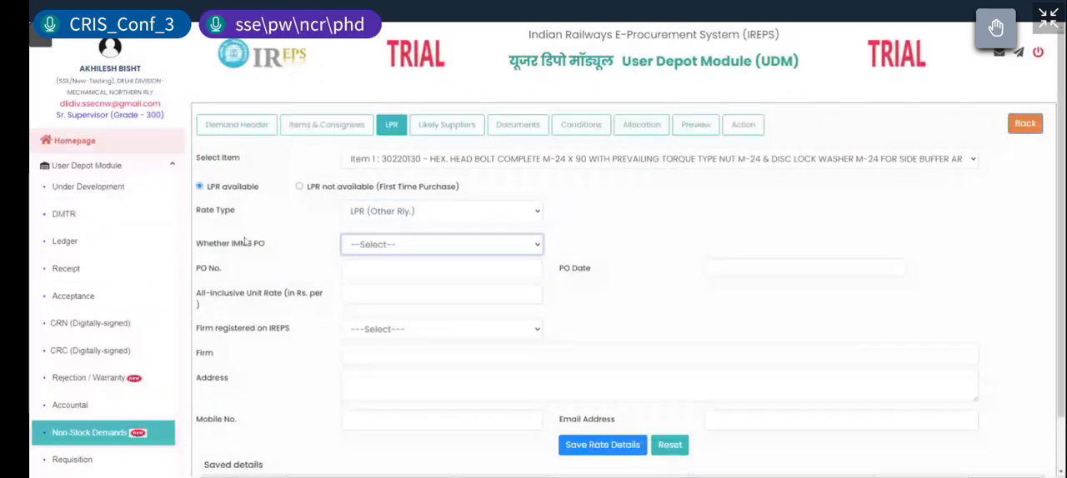
click(344, 270)
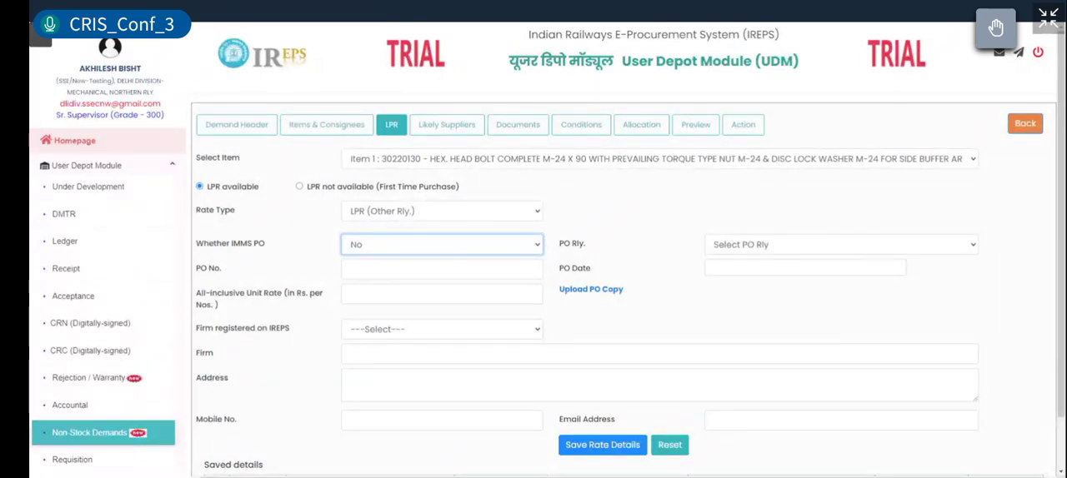
click(417, 260)
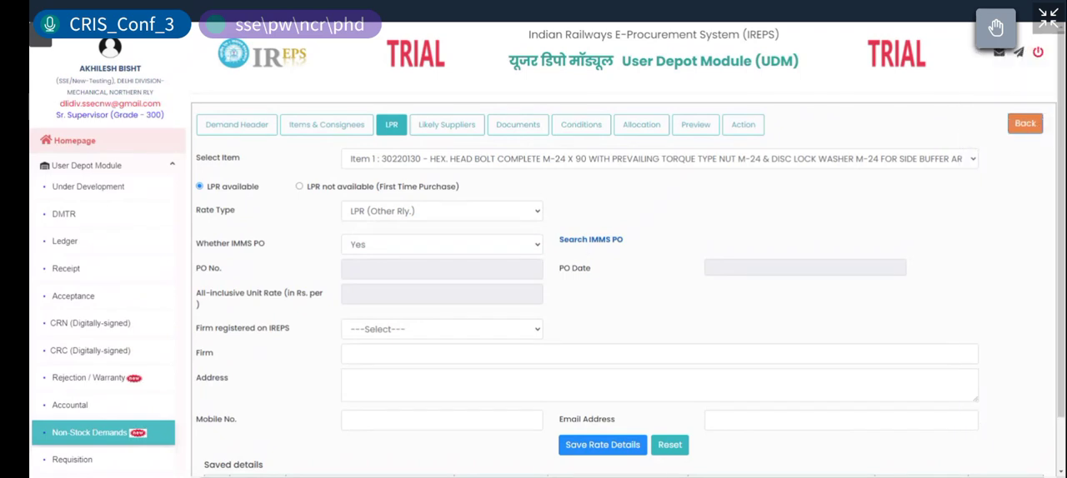
click(591, 240)
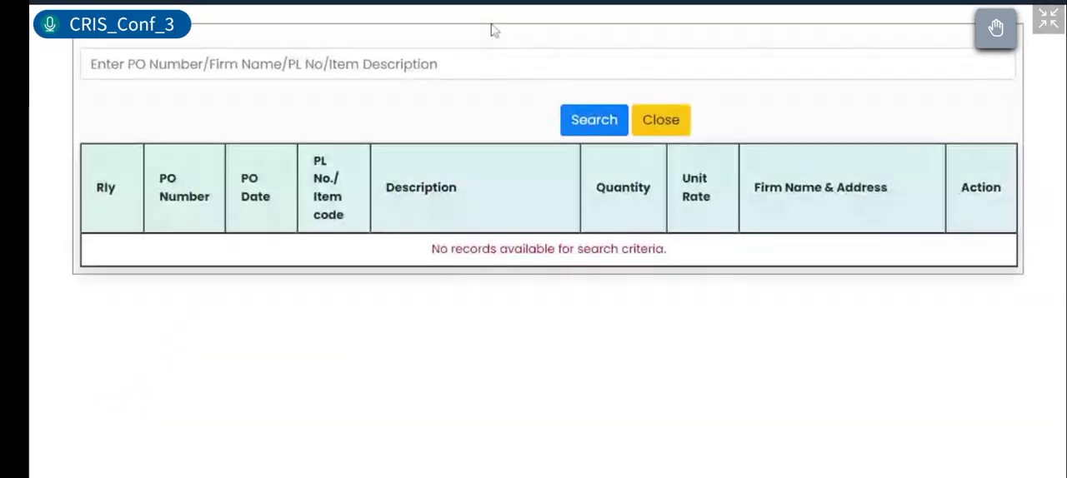
Step: Search the IMMS POs for "buffer", fill the rate details from the CR order dated 21-06-2023 and try to save them
click(490, 64)
text(bu)
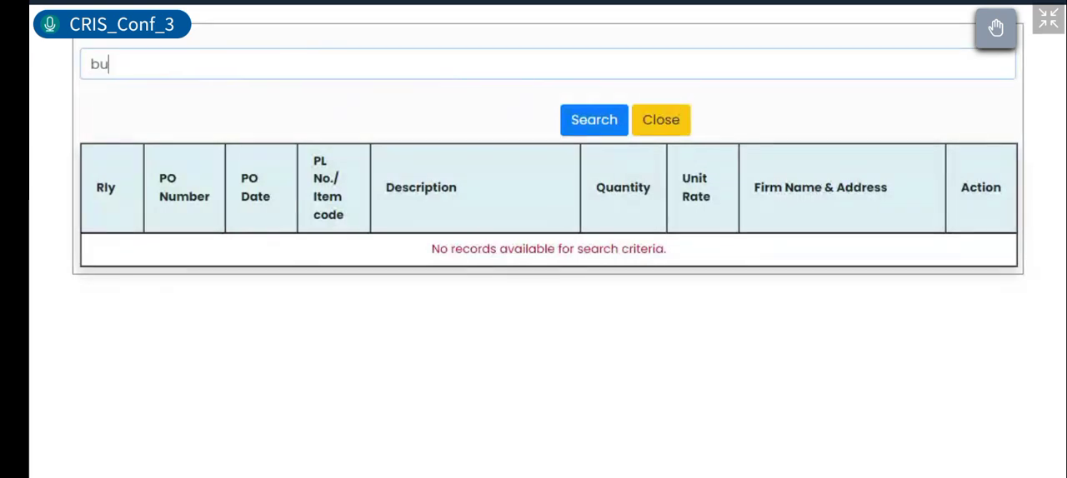
text(ffer)
click(574, 120)
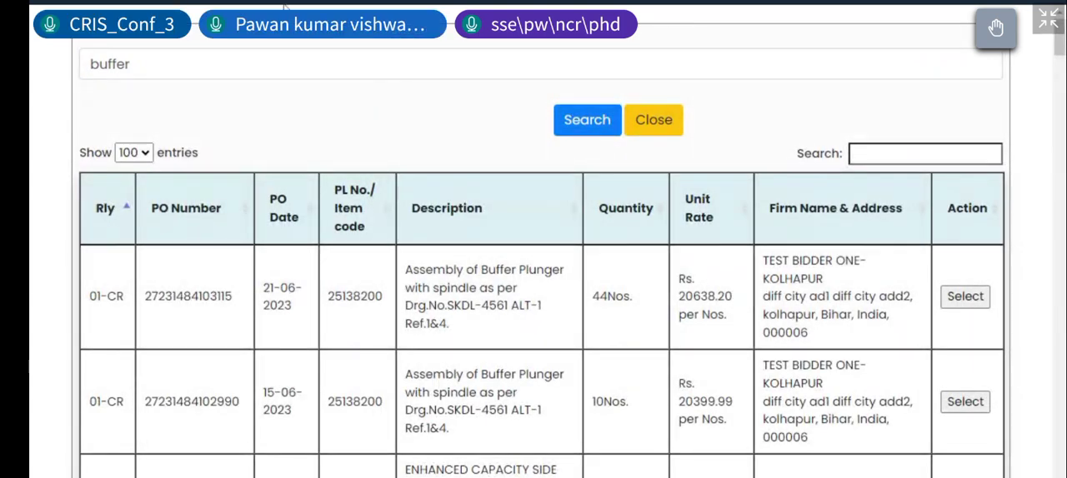
click(965, 295)
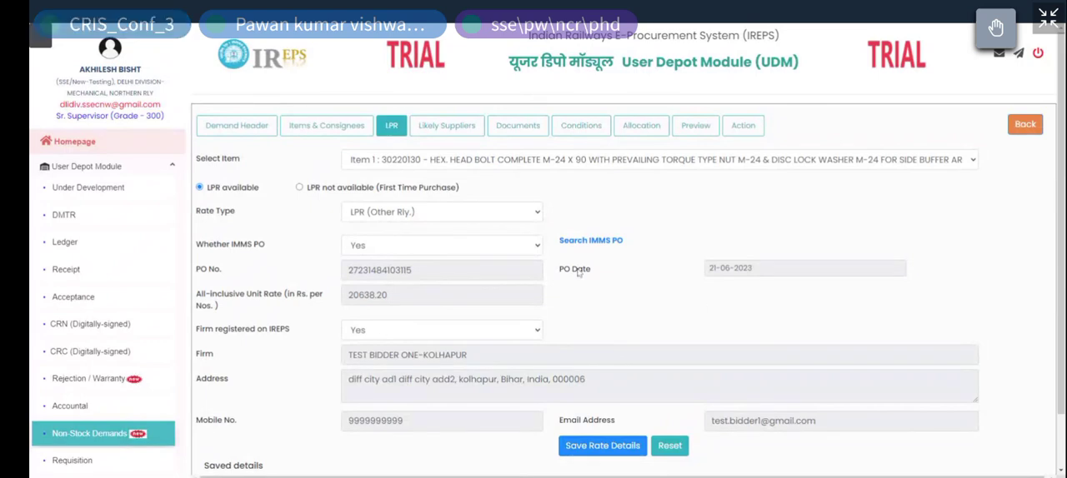
scroll(556, 377, down, 1)
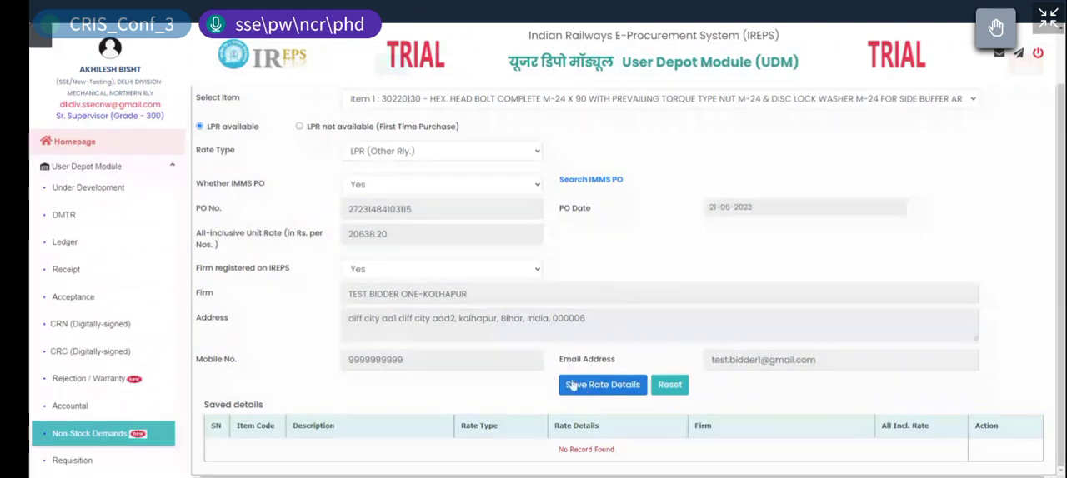
click(589, 384)
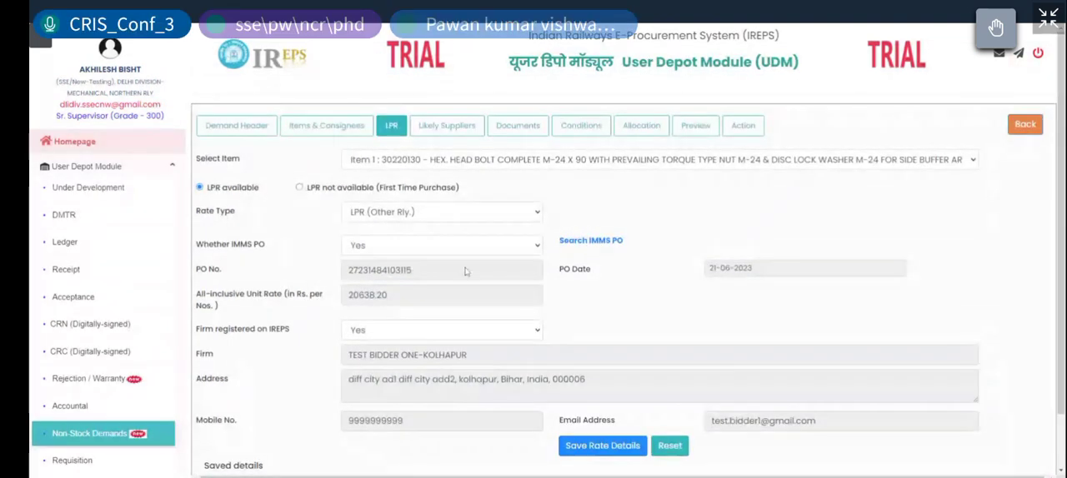
Step: Mark the item as LPR not available (First Time Purchase) and set the rate type to Budgetary Quote
click(299, 188)
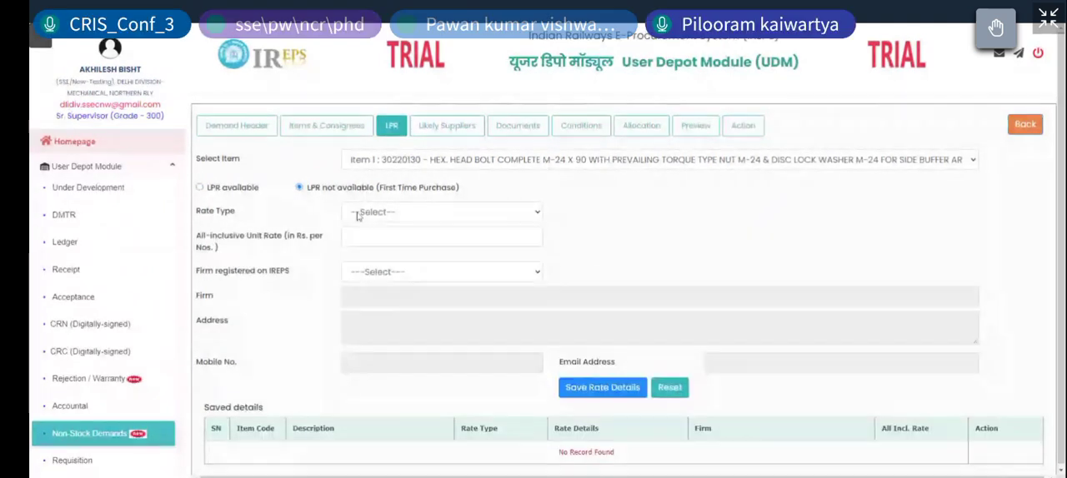
click(358, 215)
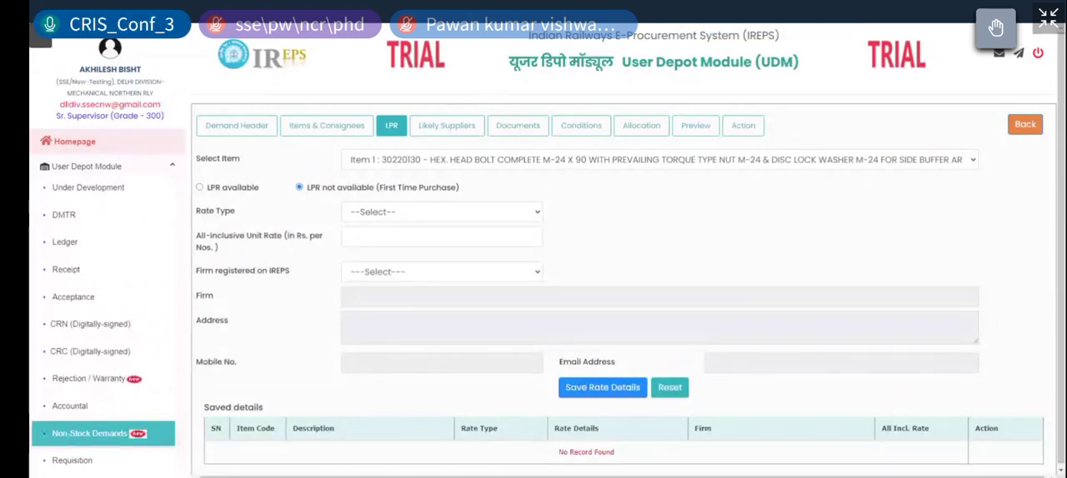
click(441, 212)
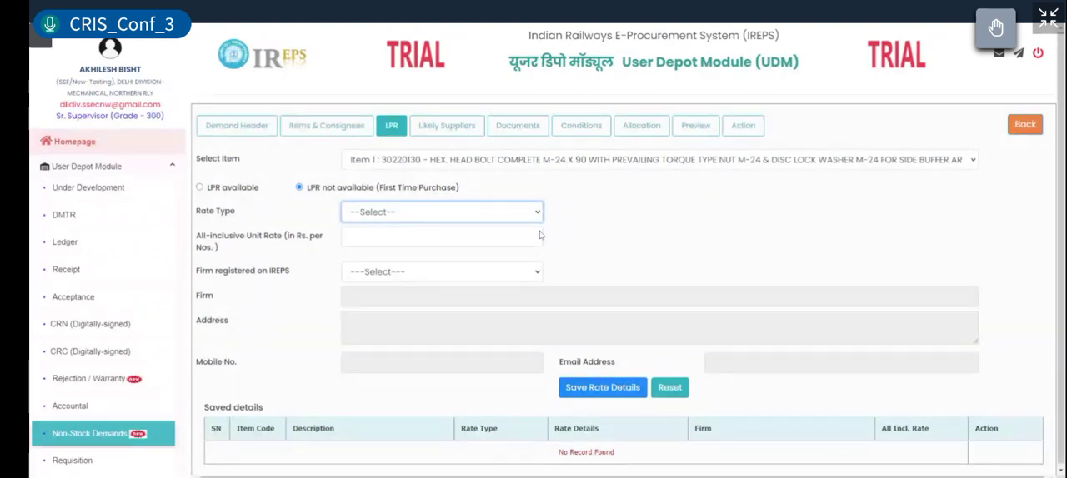
key(Down)
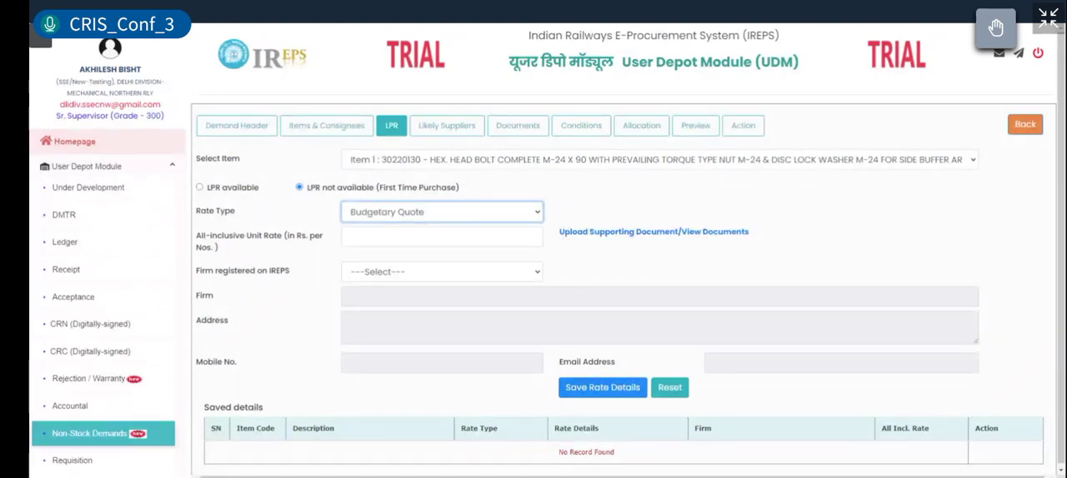
click(442, 237)
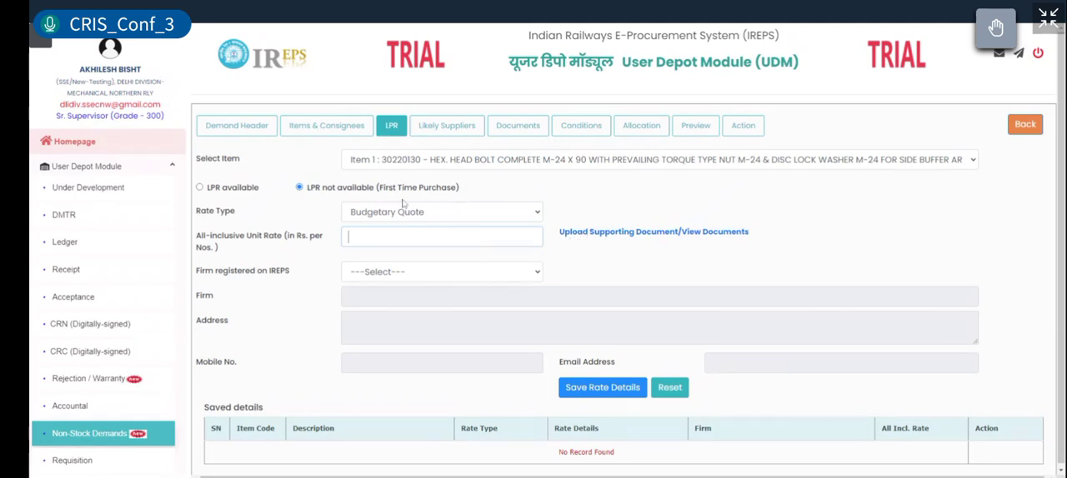
click(406, 215)
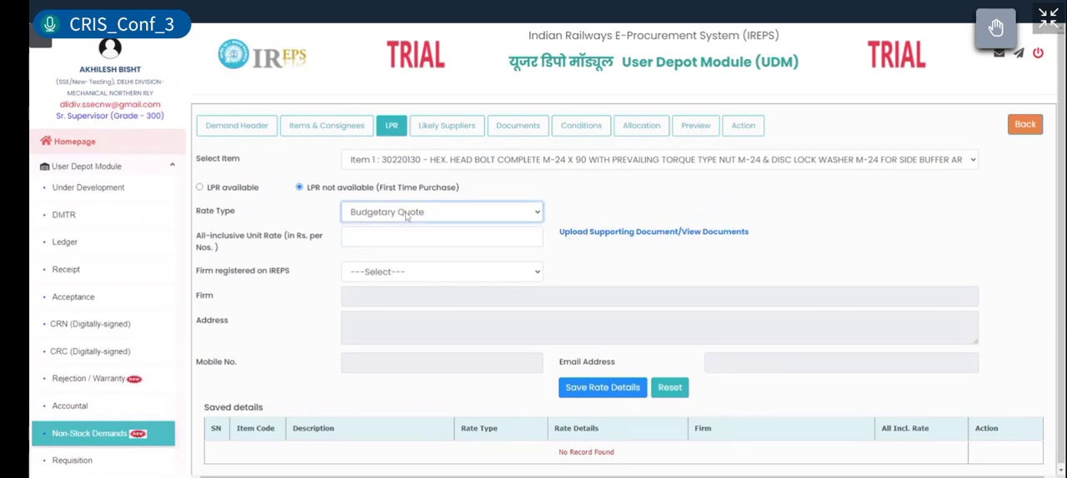
Step: Mark the item as LPR available, set the rate type to LPR (Other Rly.) and Whether IMMS PO to Yes
click(629, 276)
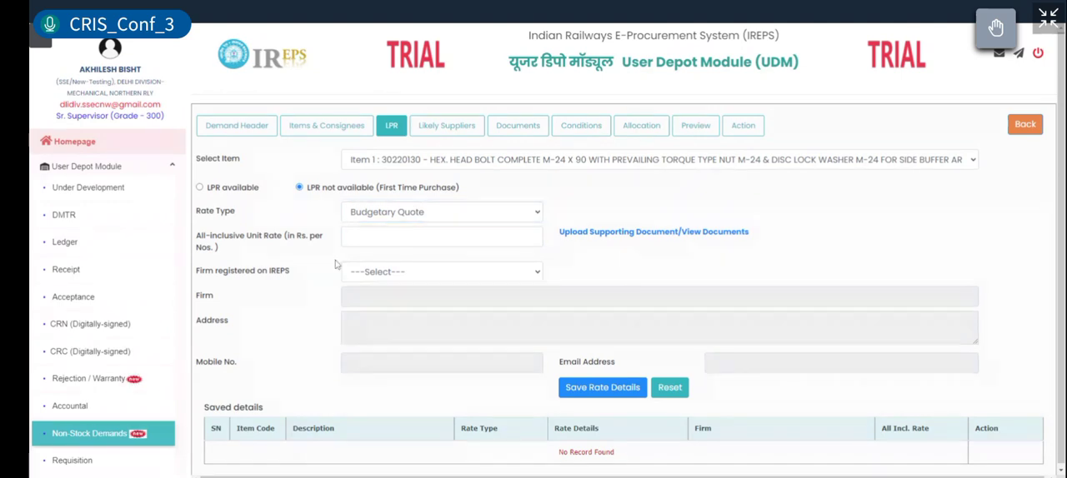
click(200, 188)
click(389, 220)
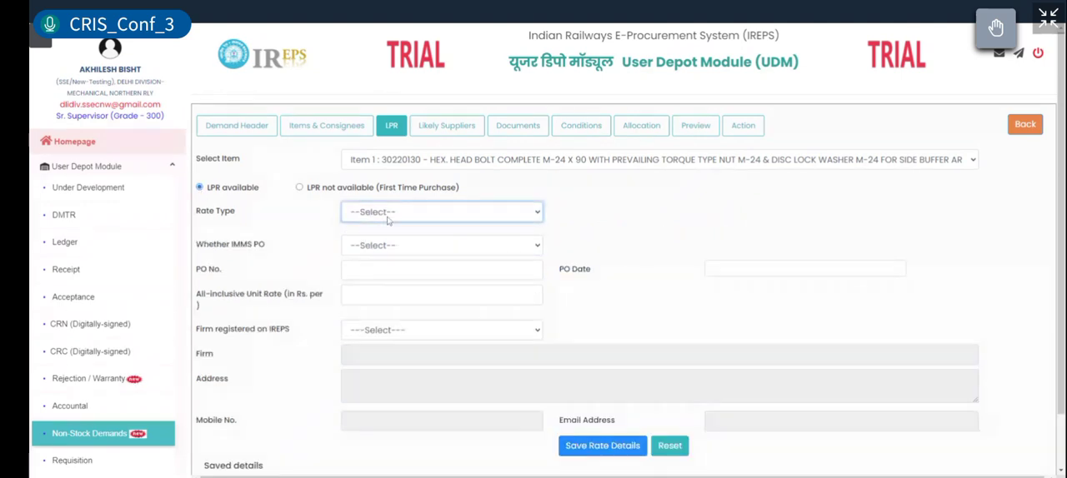
click(389, 253)
click(396, 216)
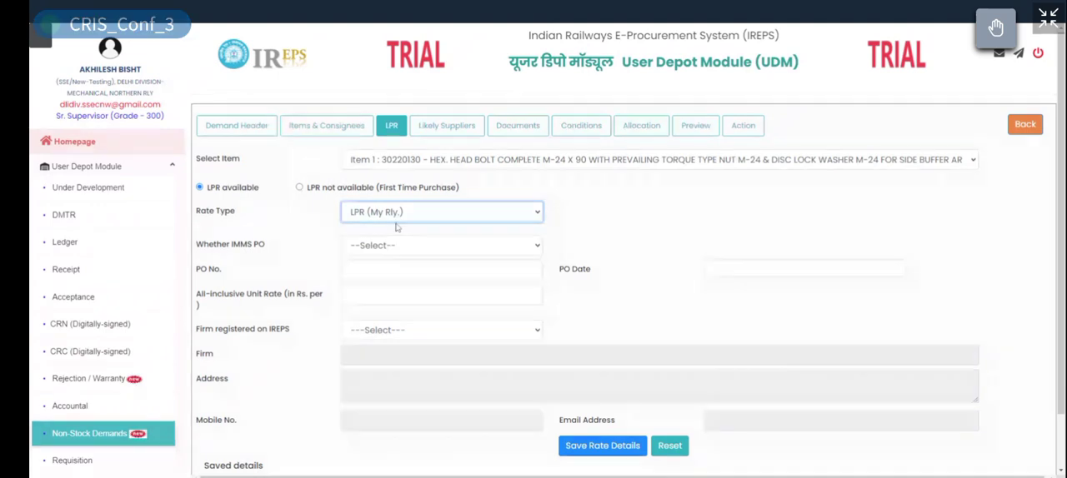
click(389, 253)
click(386, 250)
click(390, 264)
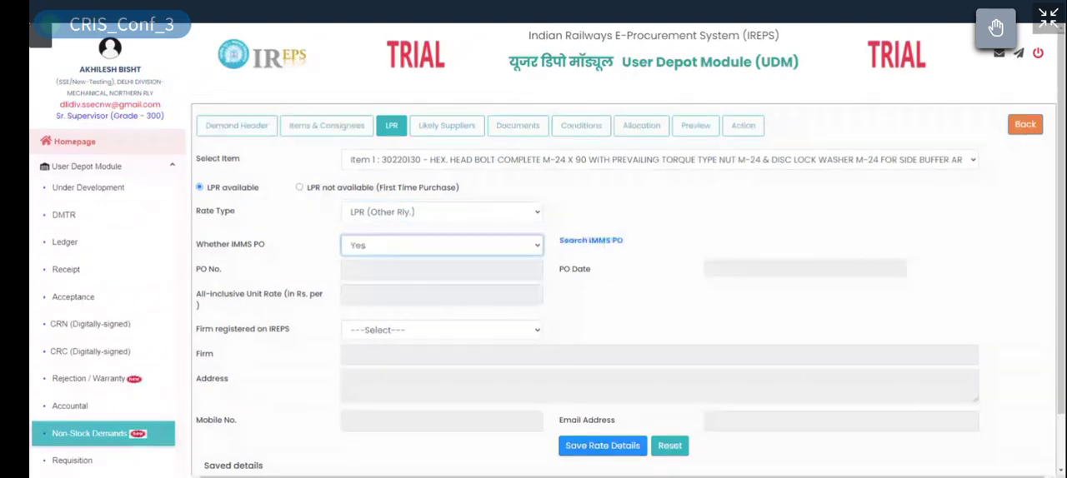
Step: Search the IMMS POs for "buffer", take the CR order dated 21-06-2023 and save its rate details for the item
click(588, 242)
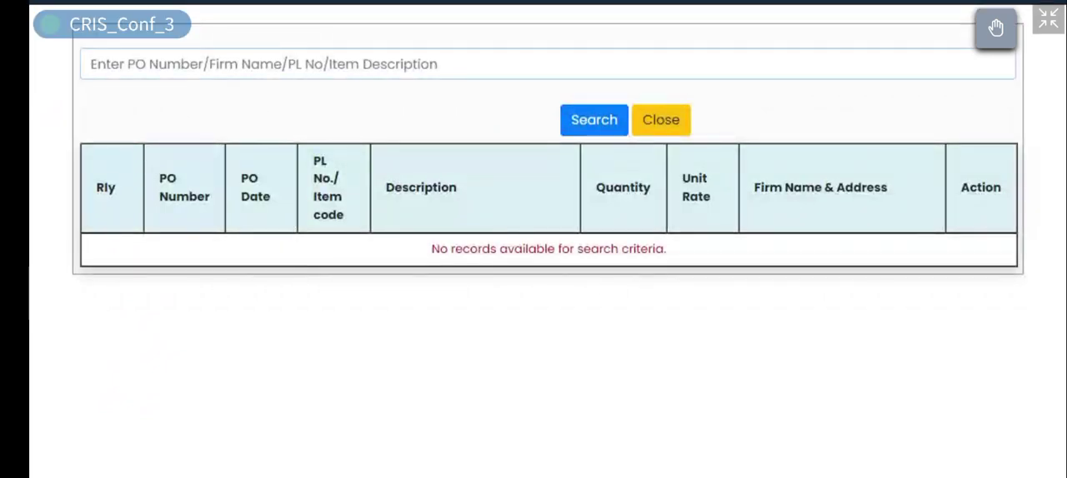
text(buffer)
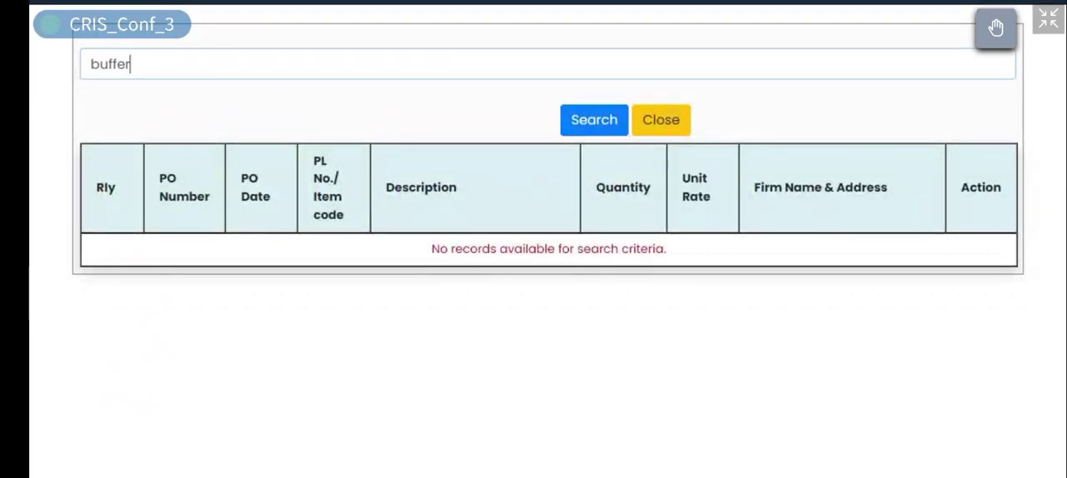
click(606, 119)
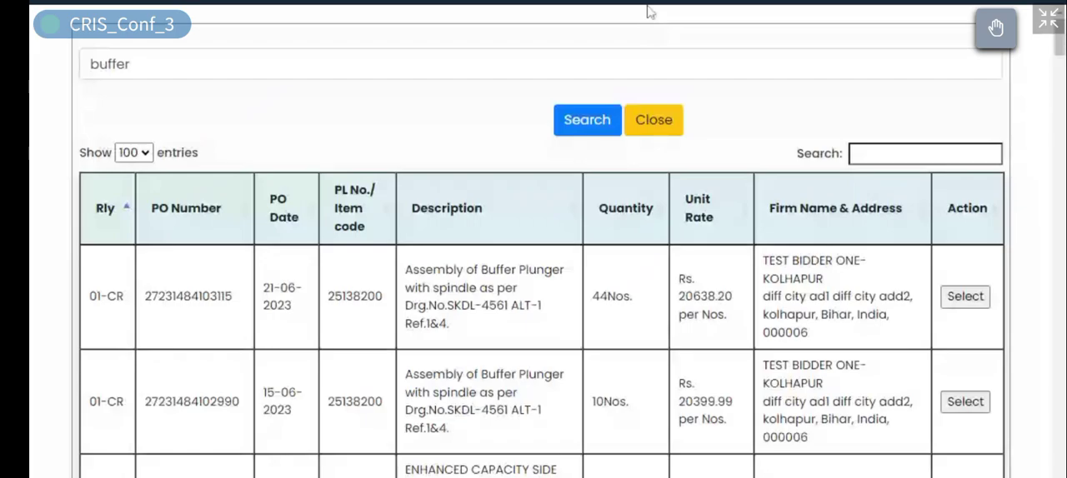
click(653, 119)
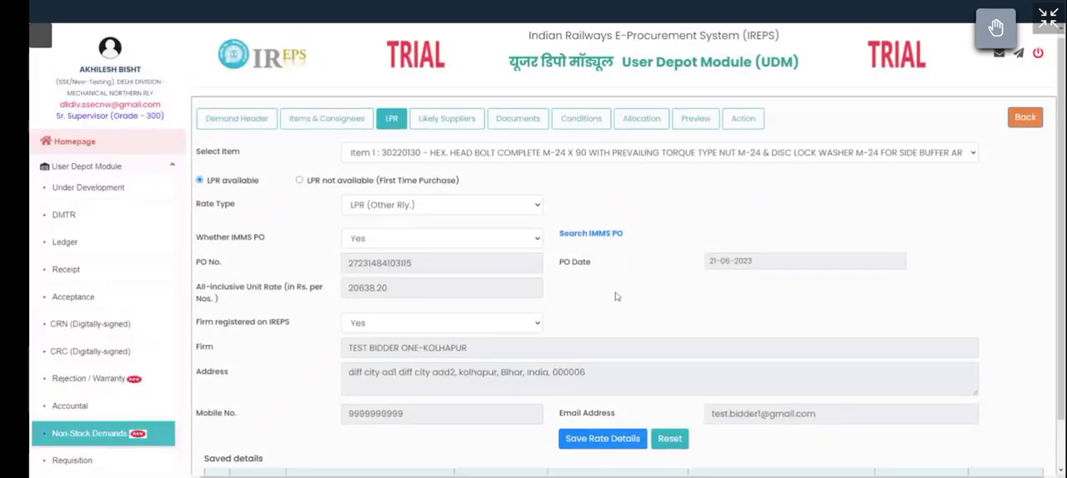
scroll(588, 350, down, 1)
click(597, 389)
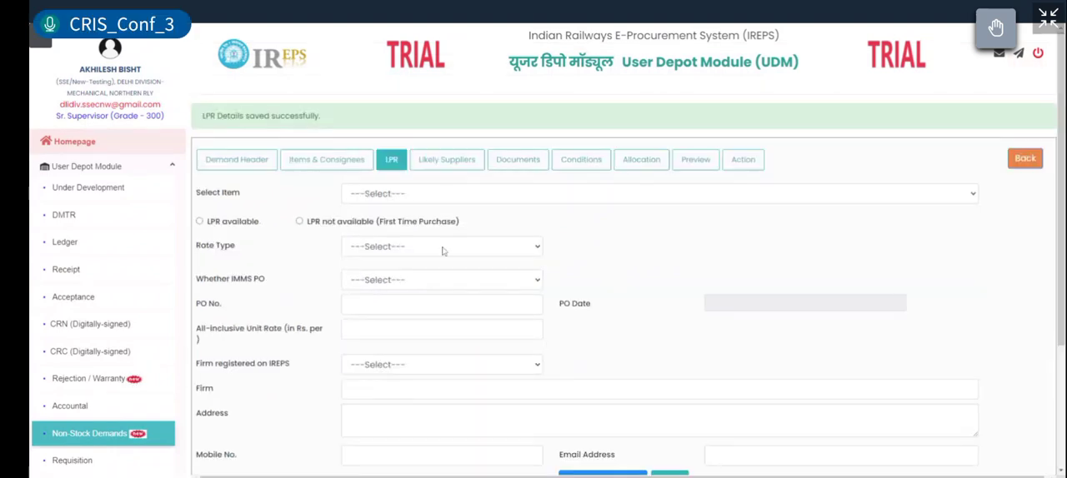
click(421, 199)
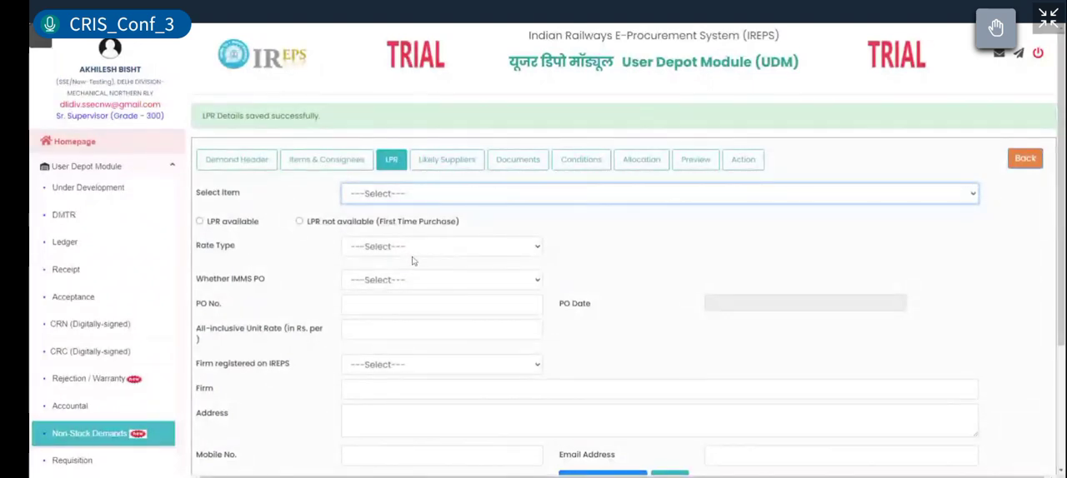
scroll(711, 264, down, 2)
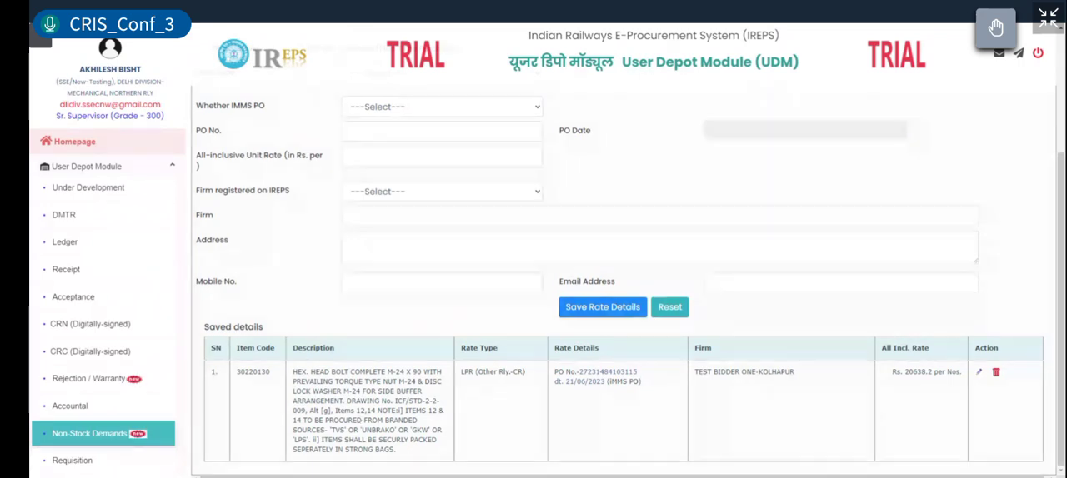
scroll(539, 206, up, 3)
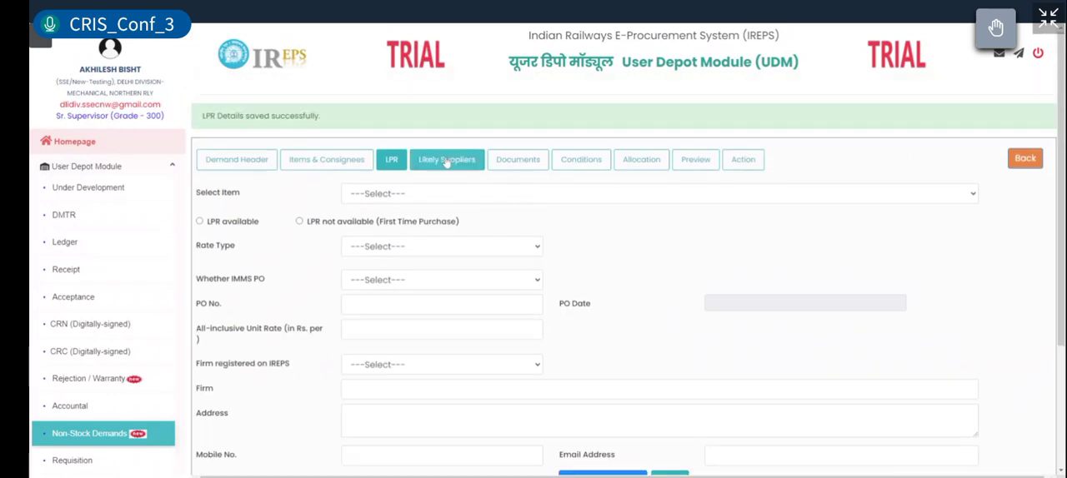
Step: Go to the demand's likely suppliers and set the IREPS registered firm's category to Likely Supplier
click(446, 161)
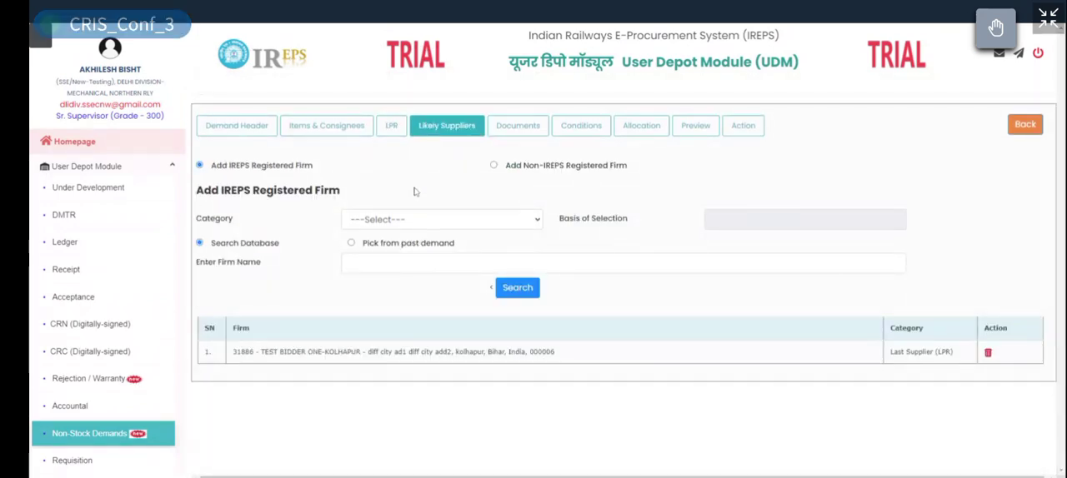
click(438, 226)
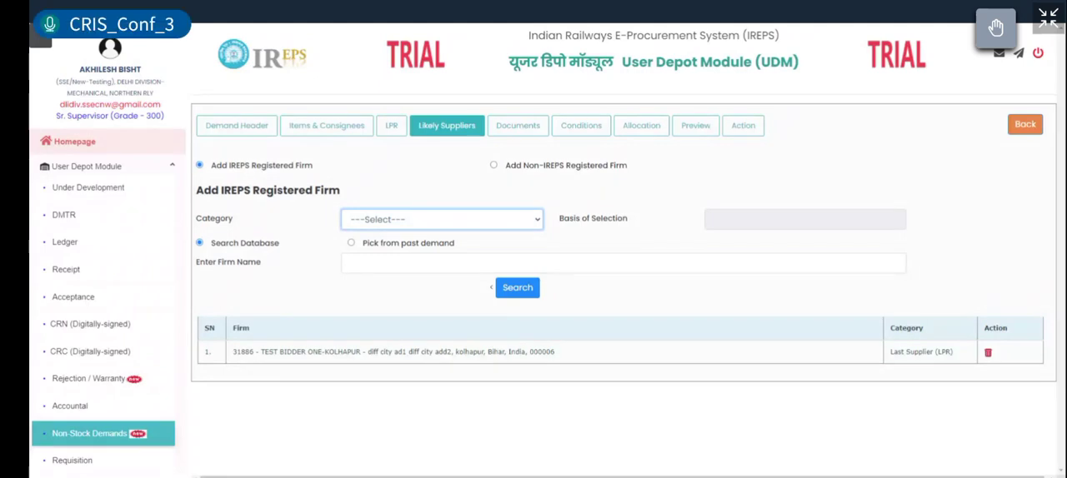
click(459, 174)
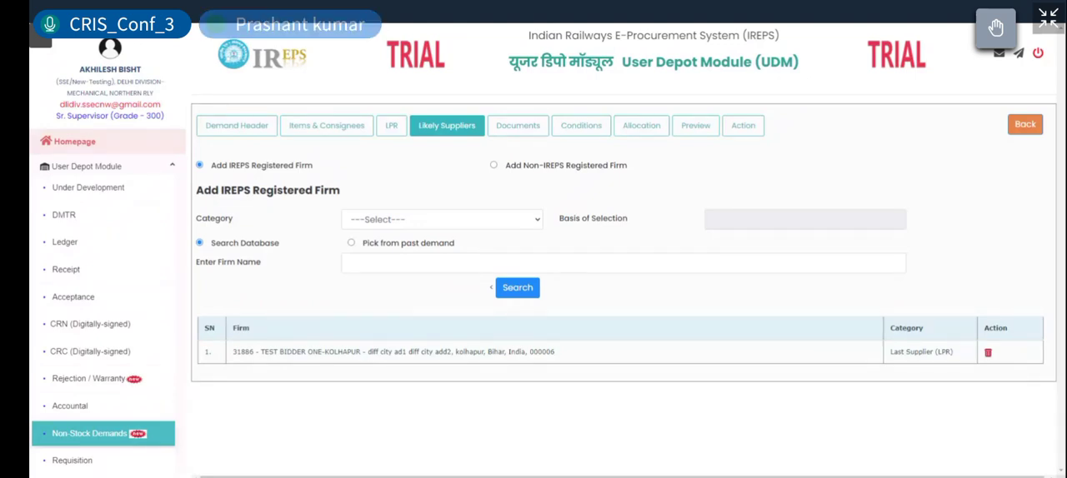
click(510, 223)
click(390, 298)
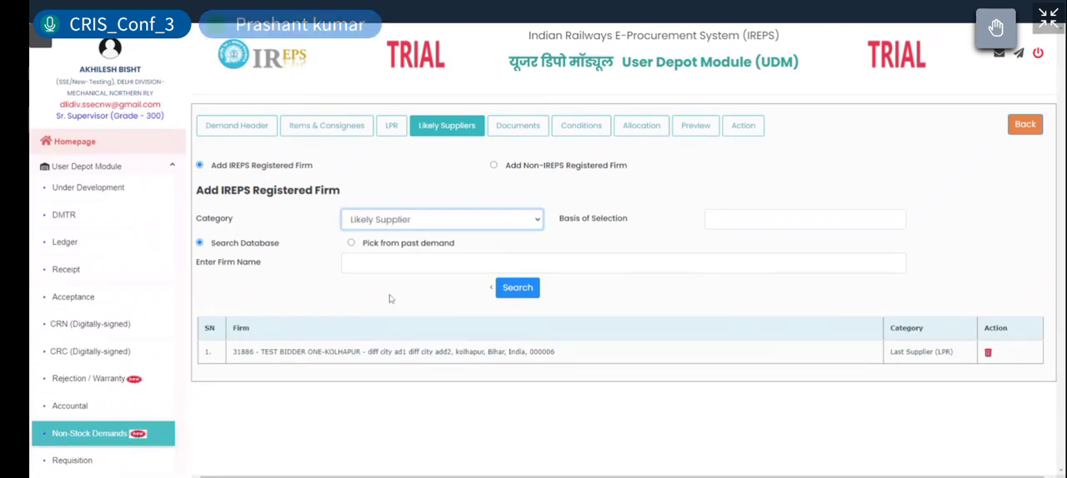
Step: Try Pick from past demand as the source of the firm and switch back to Search Database
click(713, 219)
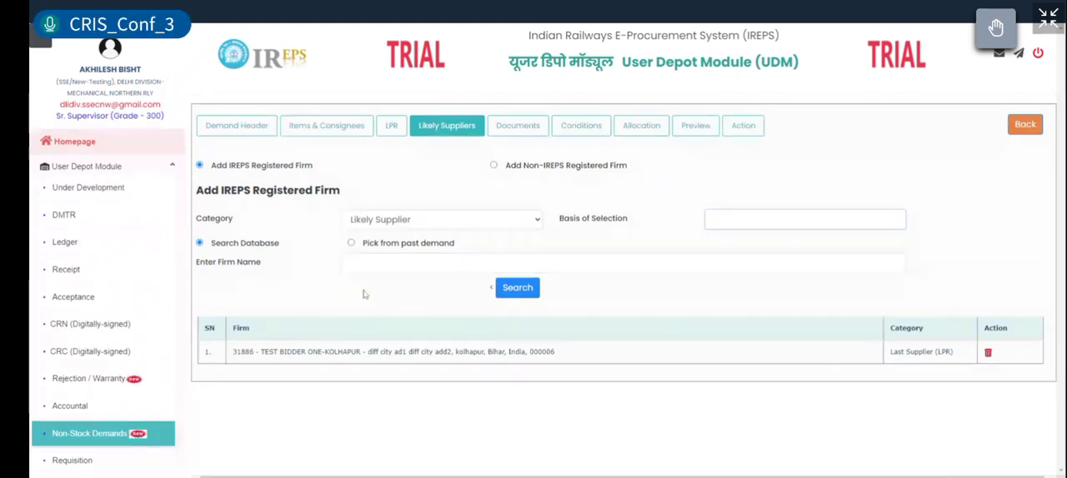
click(352, 243)
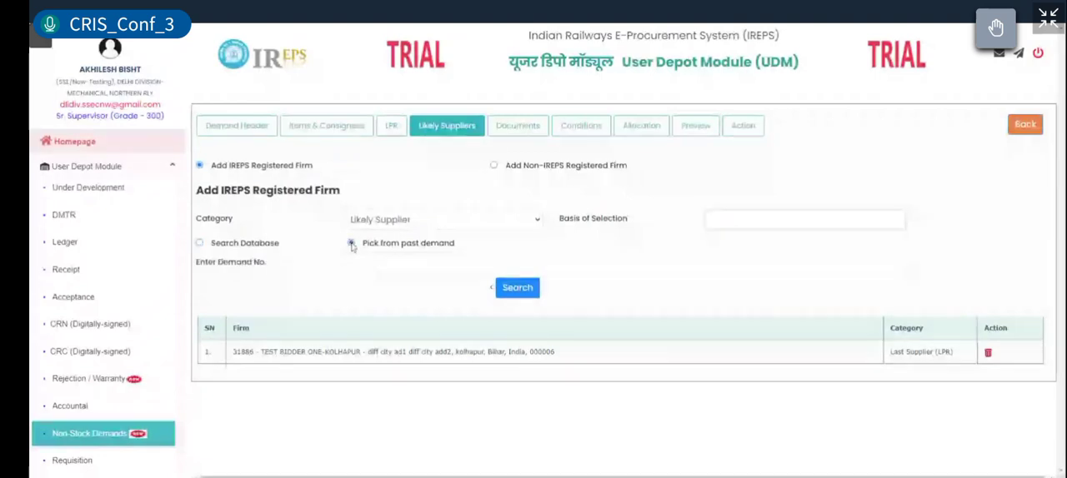
click(200, 244)
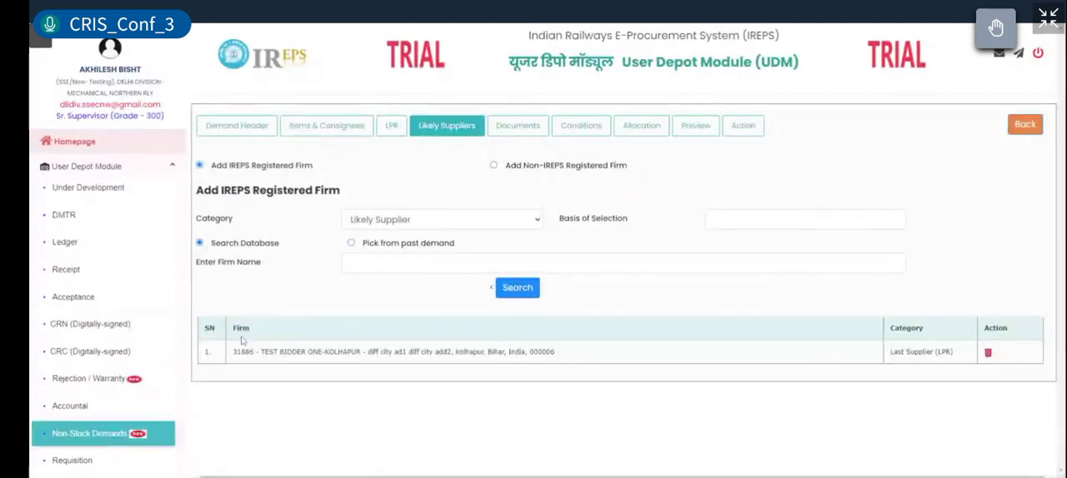
click(348, 263)
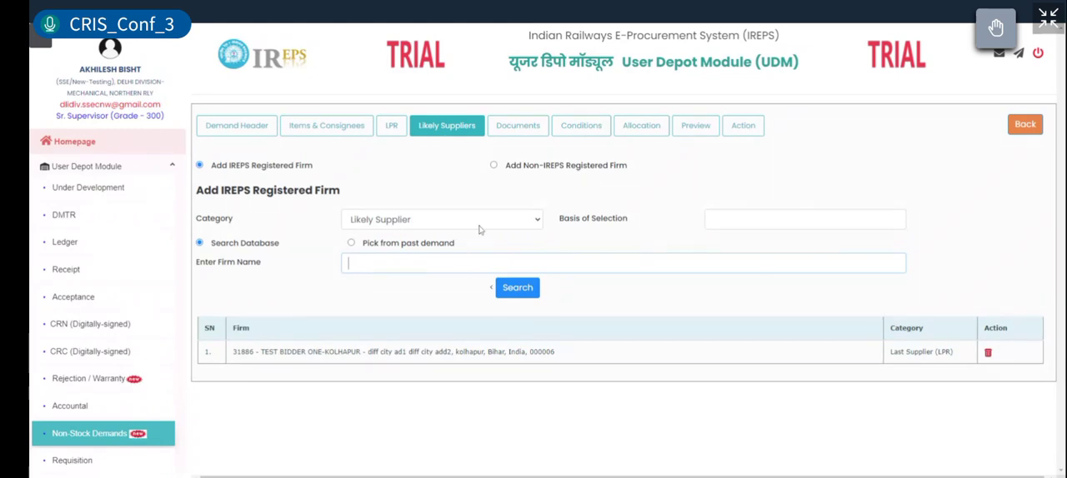
Step: Enter "similar" as the basis of selection and search the firm database for "cris test"
click(733, 220)
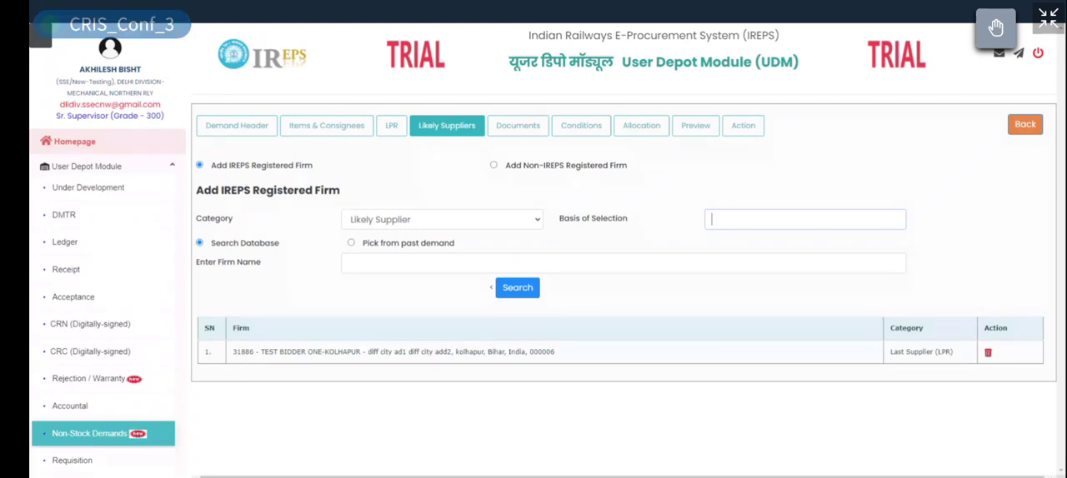
text(likely)
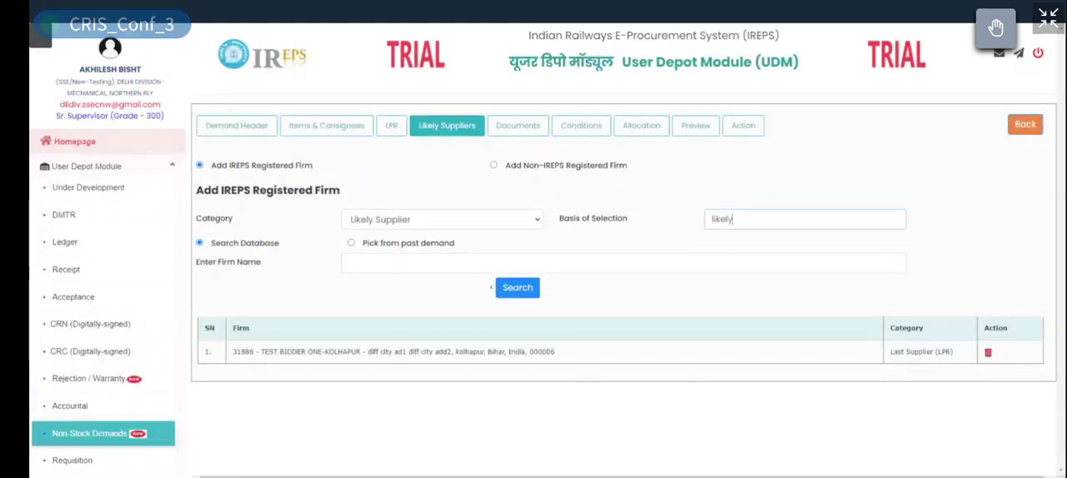
key(BackSpace)
key(BackSpace)
key(BackSpace)
key(BackSpace)
key(BackSpace)
text(similar)
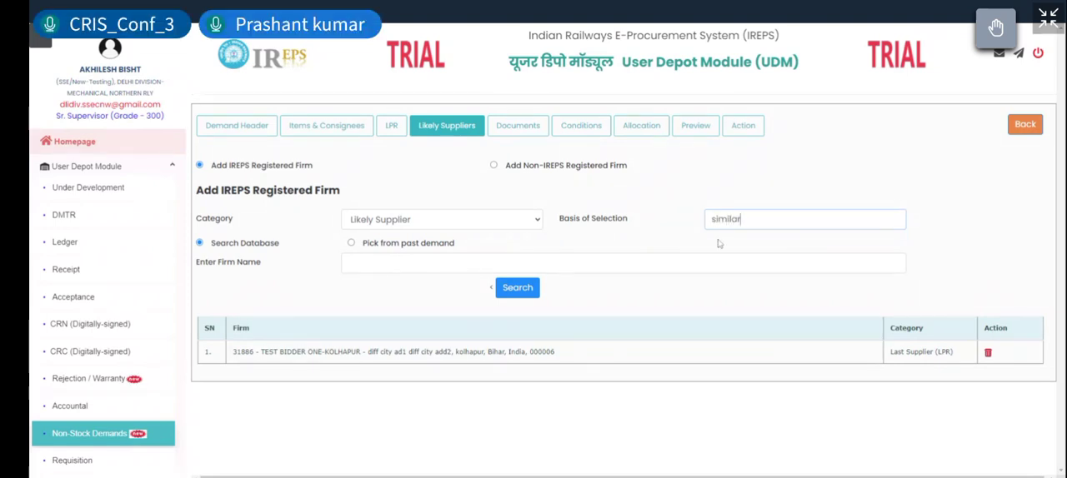
click(464, 265)
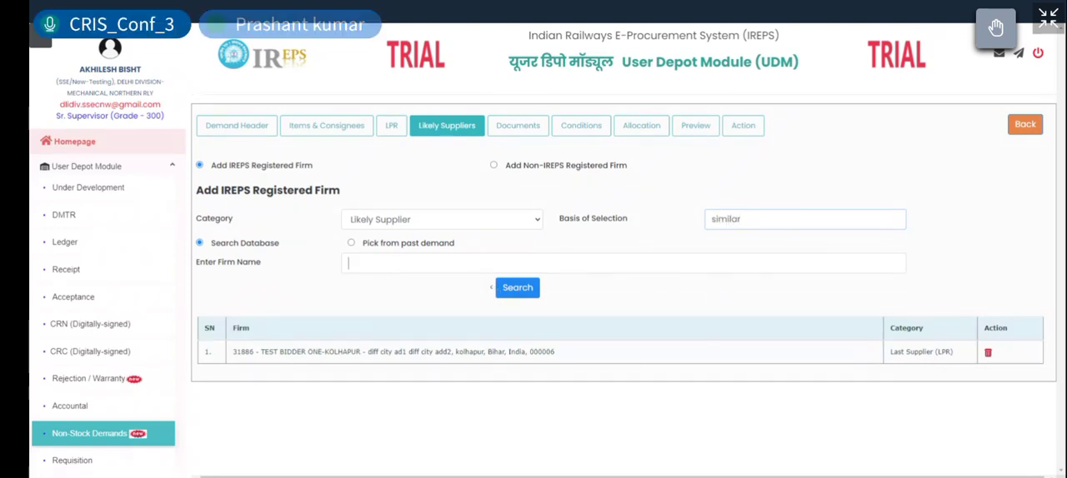
text(cris test)
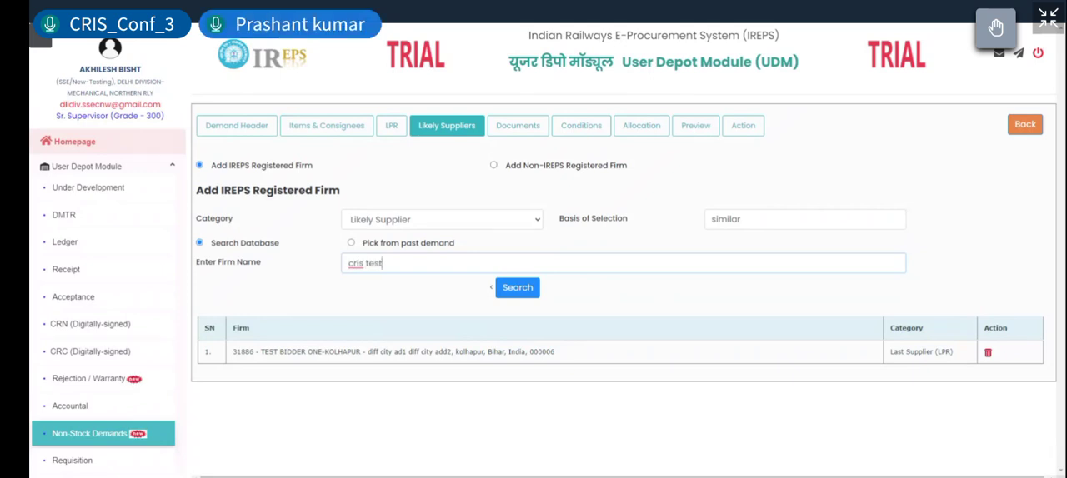
click(525, 289)
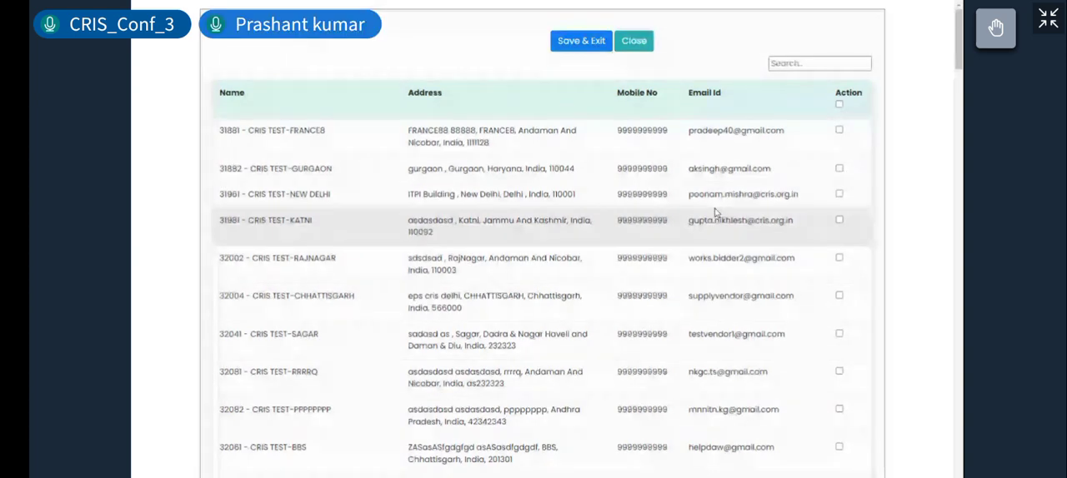
Step: Add the firms CRIS TEST-FRANCE8, CRIS TEST-GURGAON and CRIS TEST-NEW DELHI as likely suppliers and save the selection
click(839, 130)
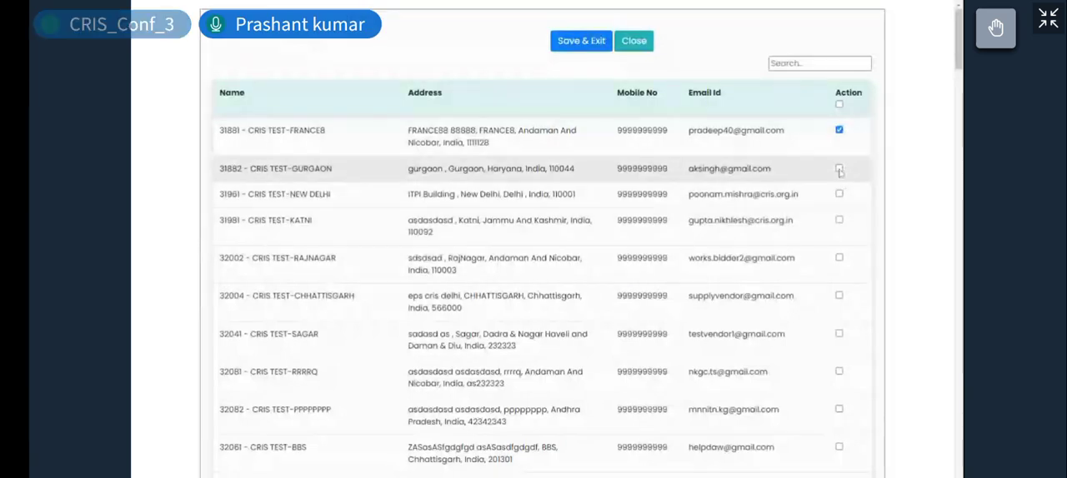
click(839, 169)
click(839, 193)
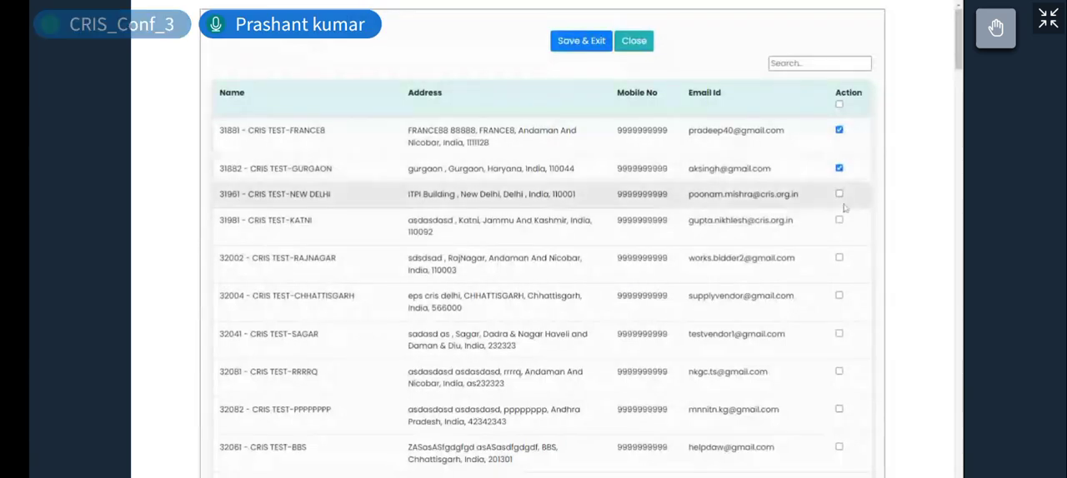
click(583, 43)
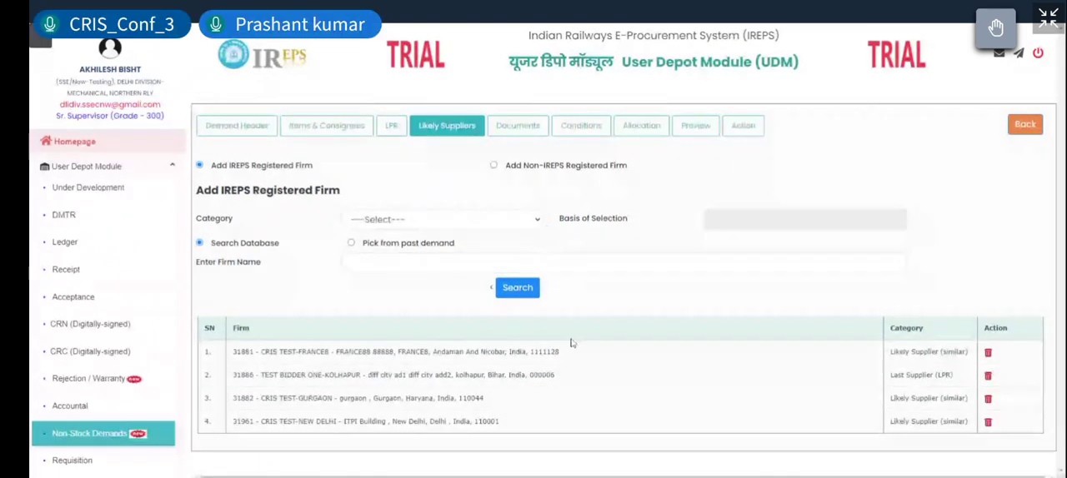
Step: Examine the listed firms and their supplier categories, and open the demand's documents section
drag(233, 375, 250, 422)
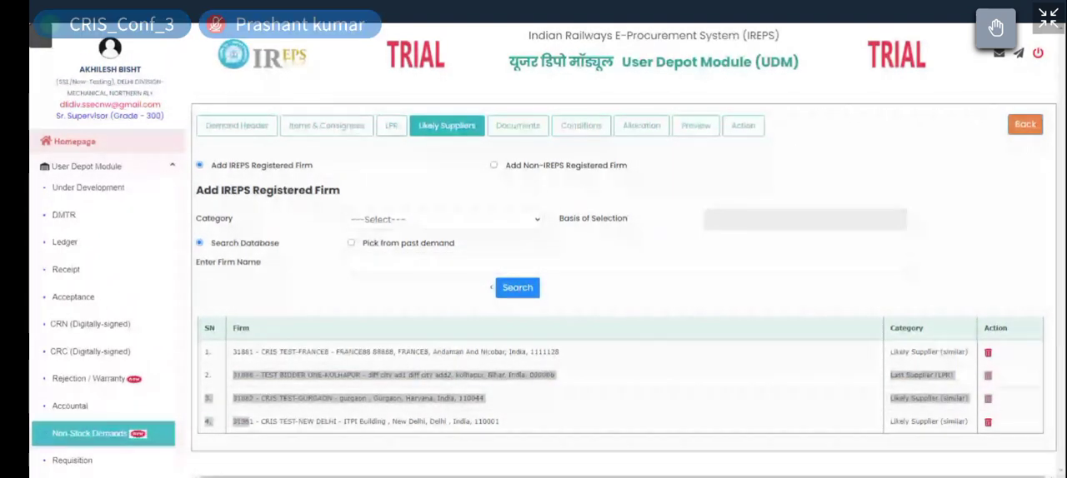
drag(232, 352, 592, 364)
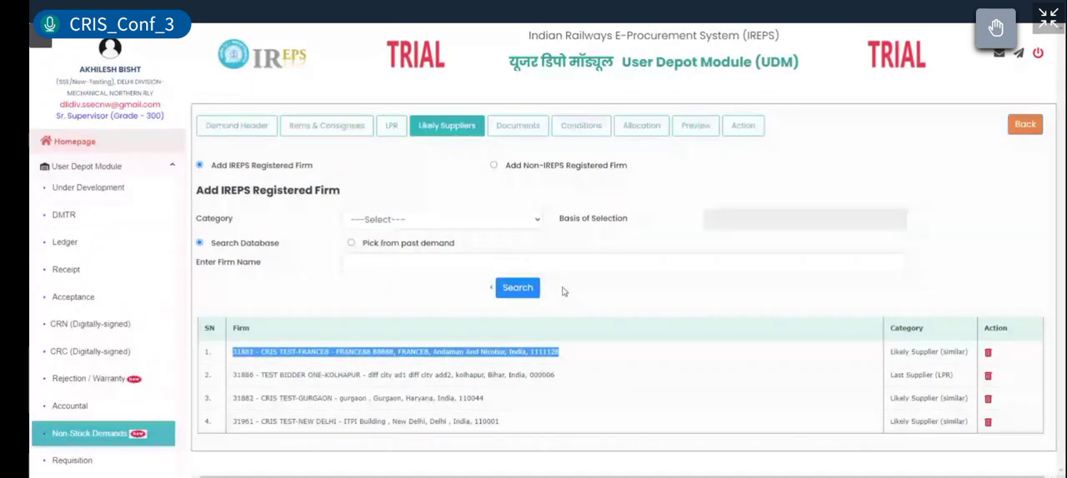
click(928, 390)
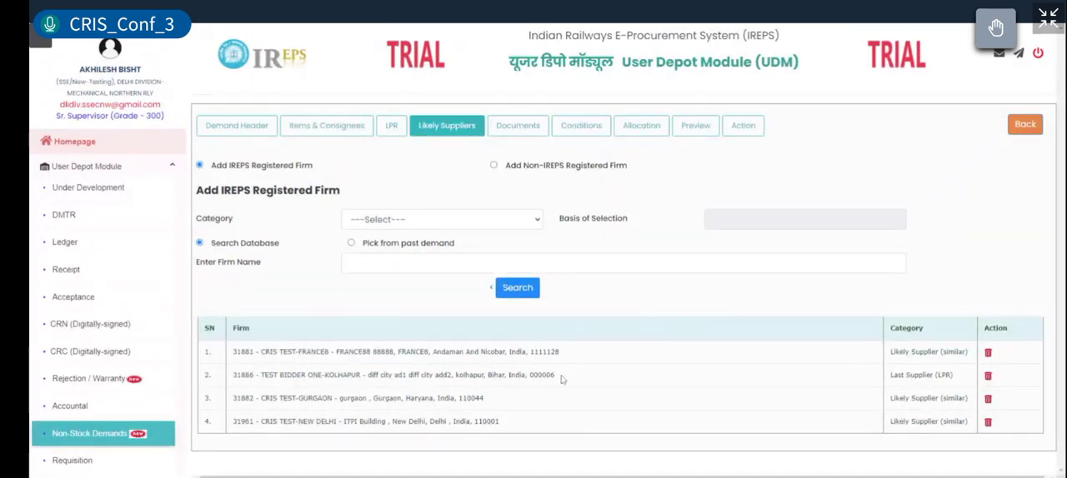
drag(556, 375, 232, 376)
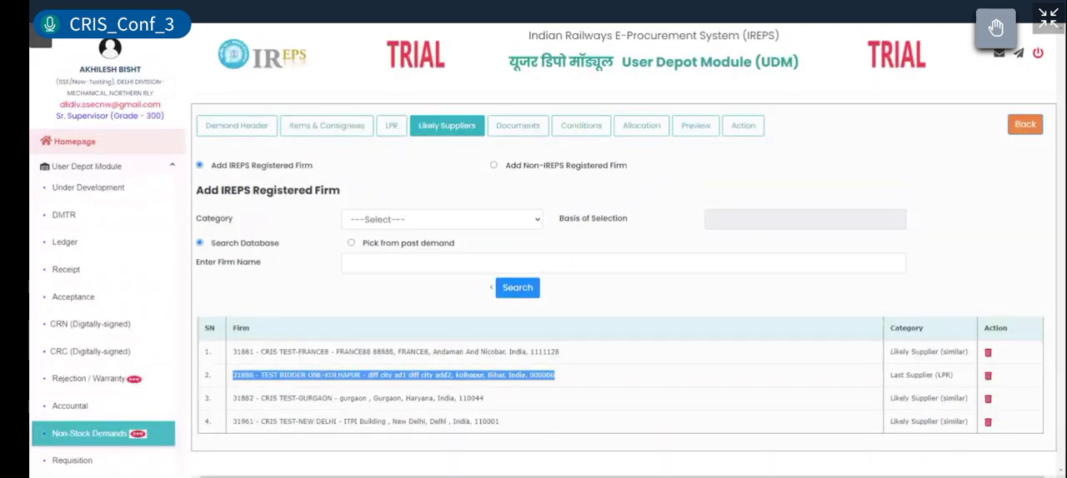
drag(954, 375, 888, 385)
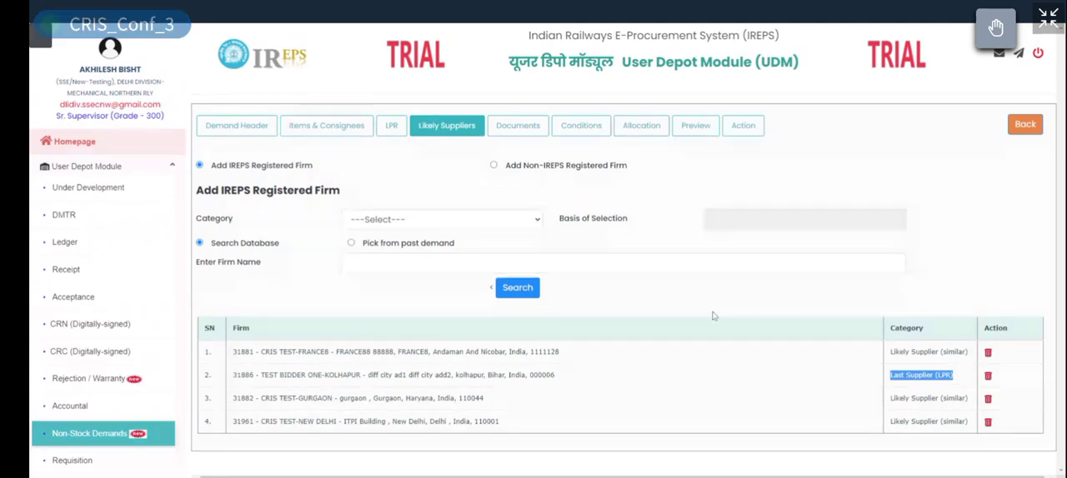
click(516, 131)
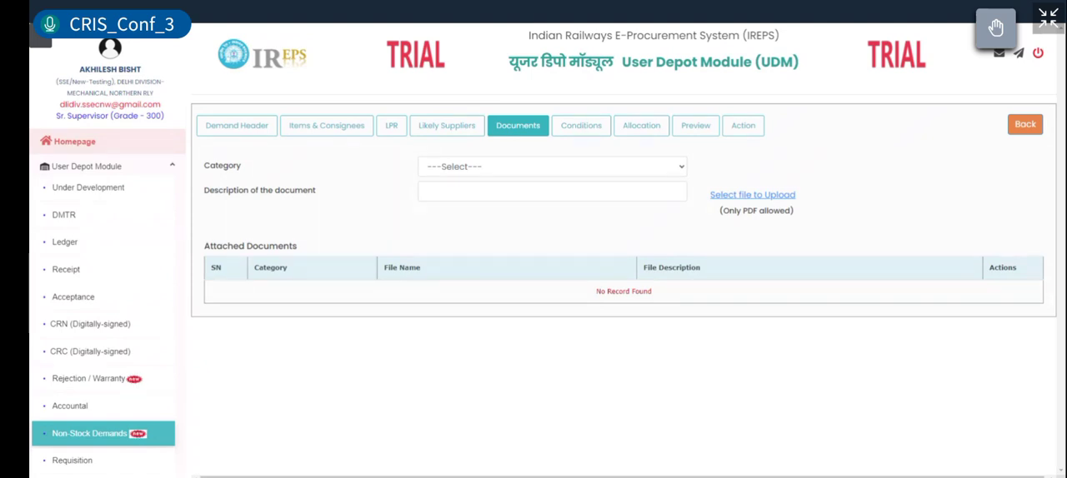
Step: Try to attach a document in the Specification category with the description "specs"
click(511, 173)
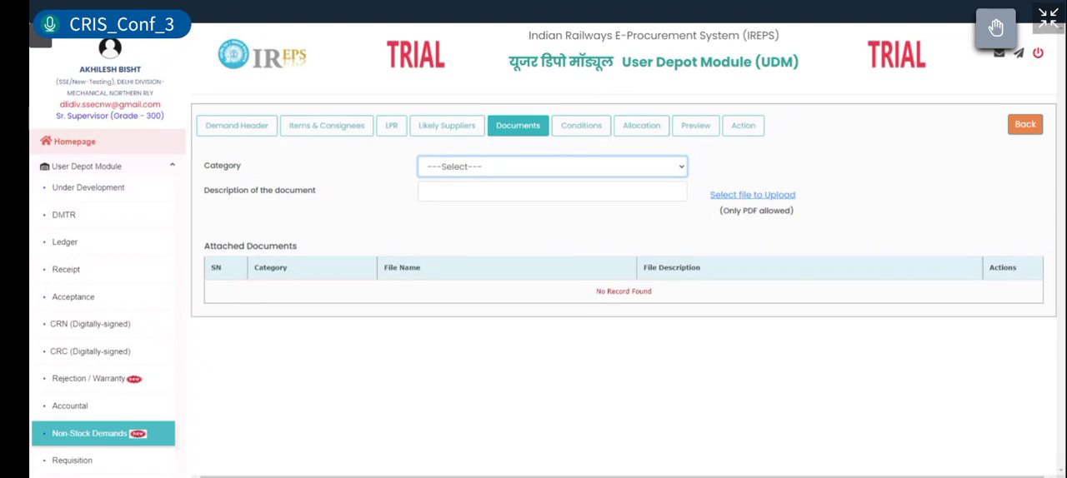
key(Down)
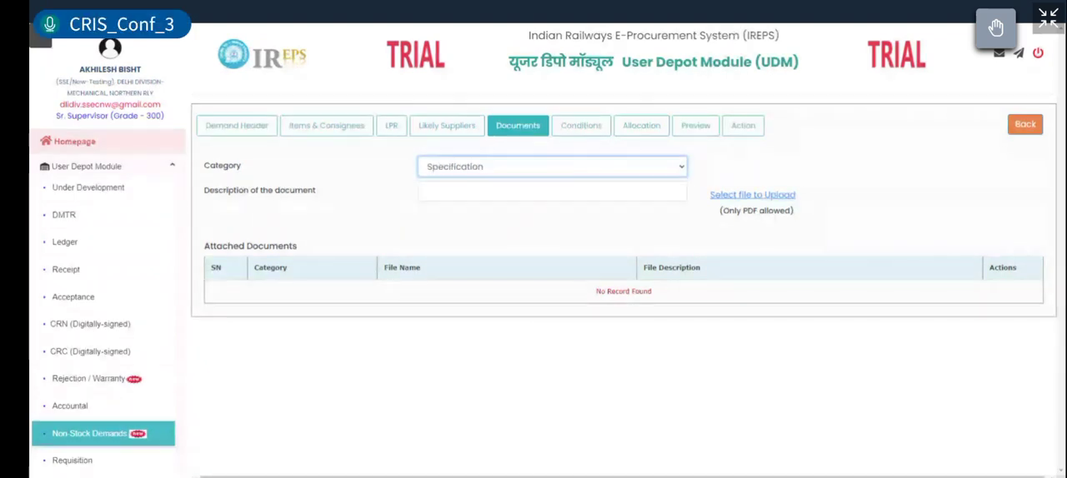
click(552, 192)
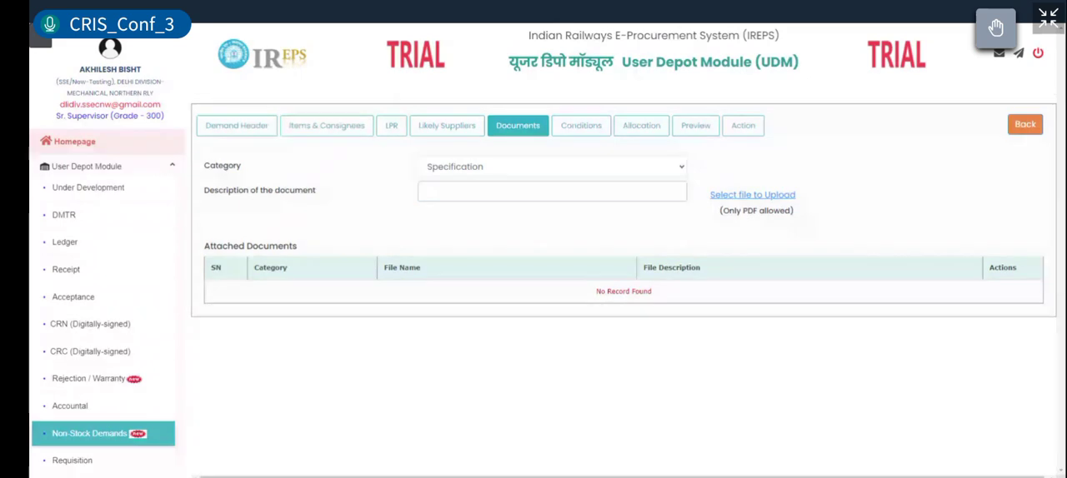
text(specs)
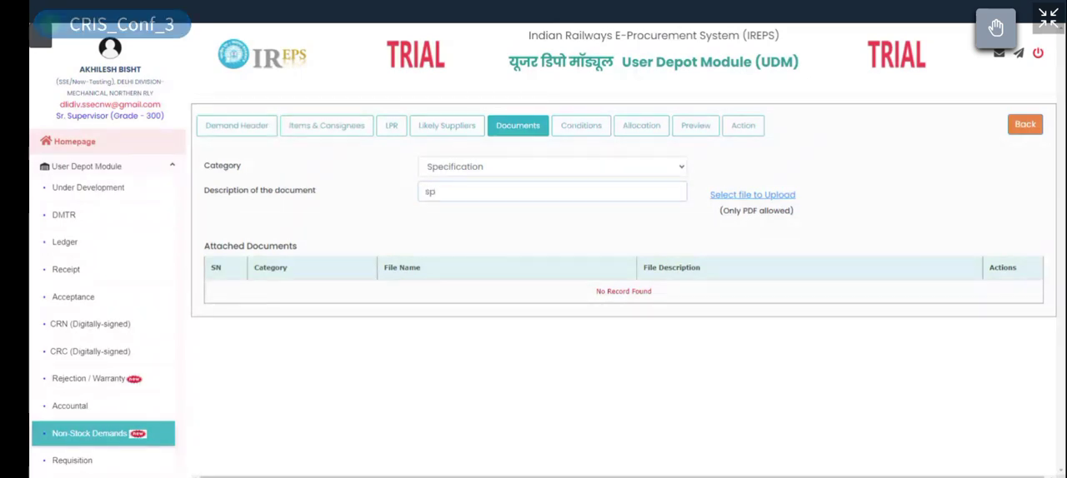
click(736, 199)
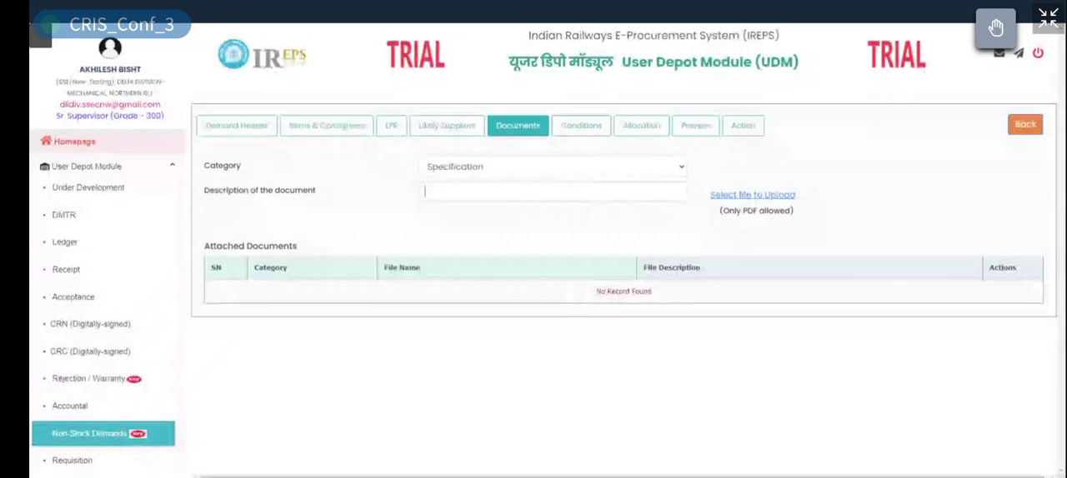
text(specs)
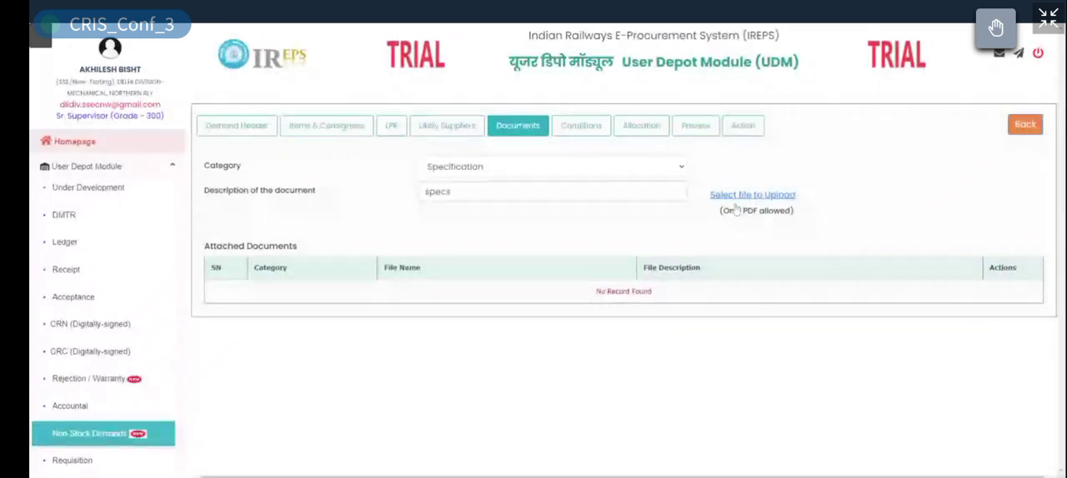
click(735, 202)
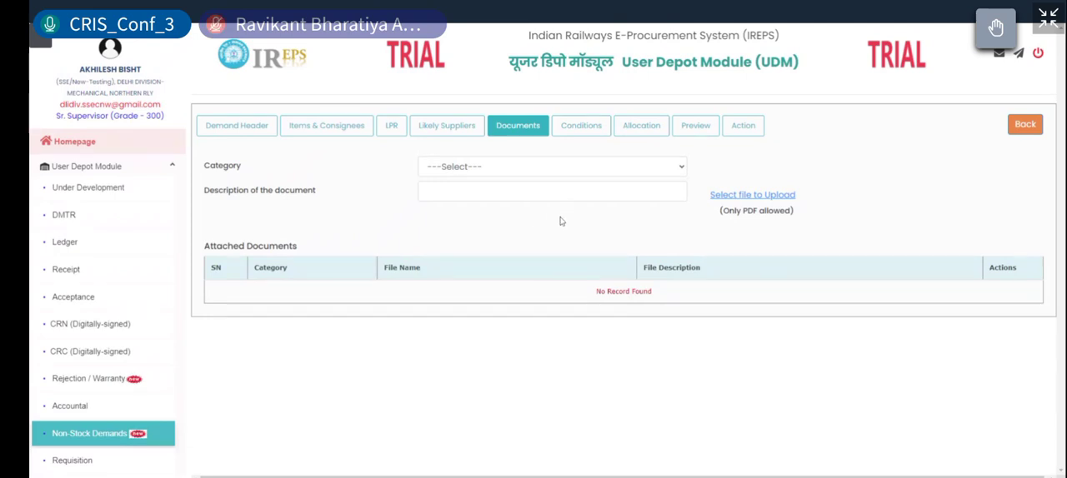
Step: Attach the file tridentbg.pdf in the Drawing/Picture category with the description "drawing"
click(468, 173)
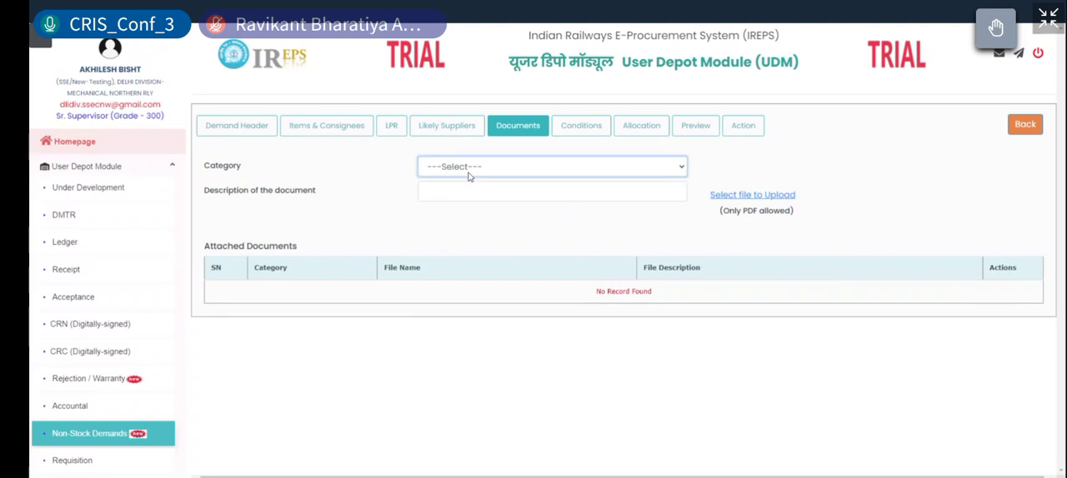
click(483, 181)
click(478, 173)
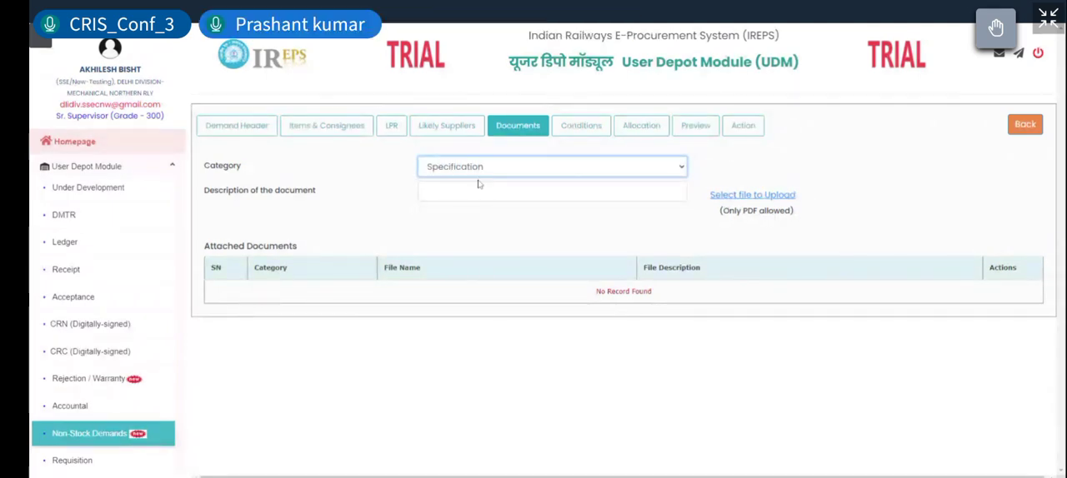
click(480, 183)
click(488, 190)
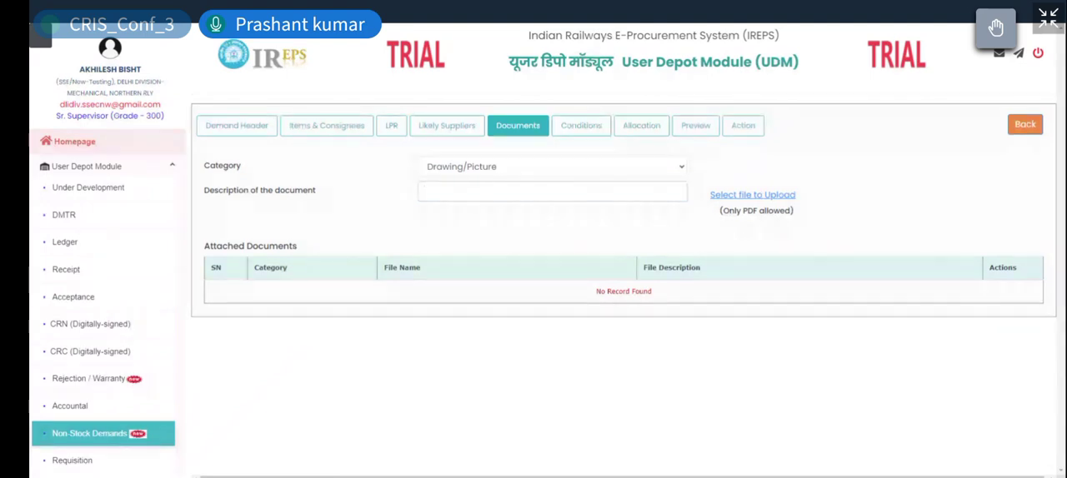
text(drawing)
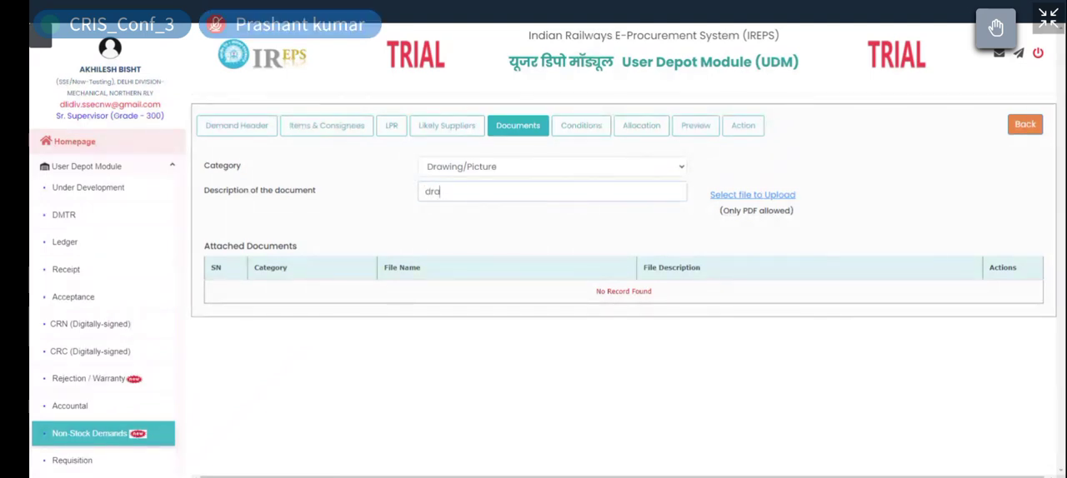
click(751, 197)
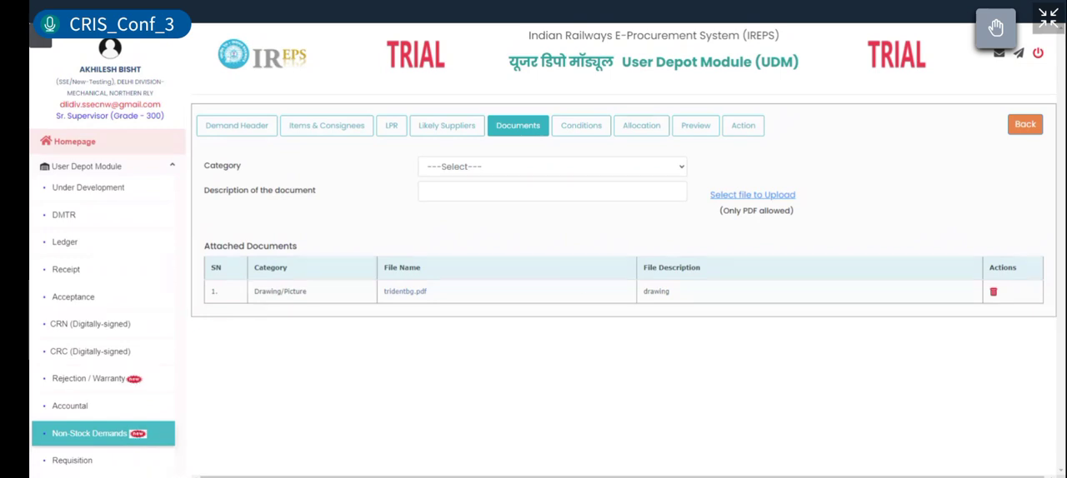
Step: Examine the attached document's entry and open the demand's conditions section
drag(265, 291, 877, 303)
click(915, 318)
click(575, 127)
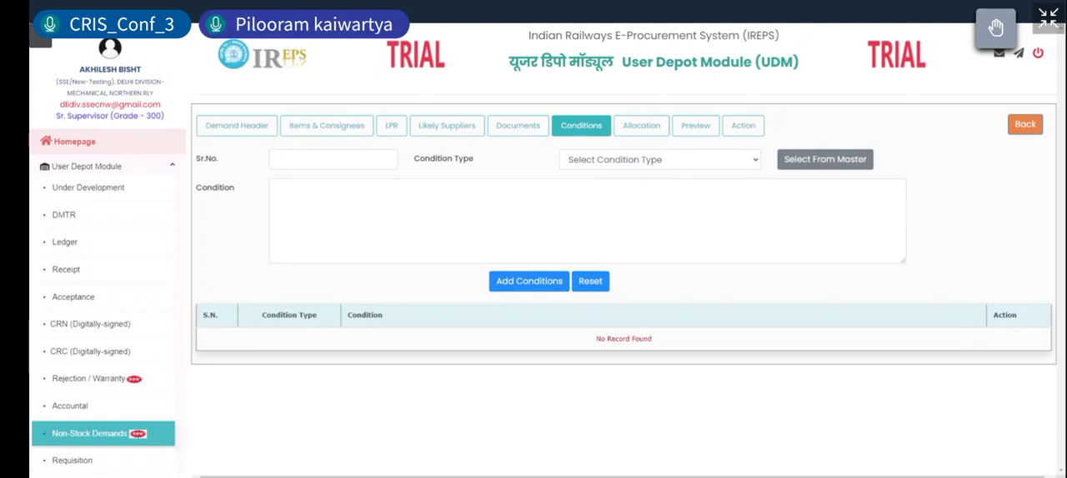
key(XF86AudioLowerVolume)
key(XF86AudioLowerVolume)
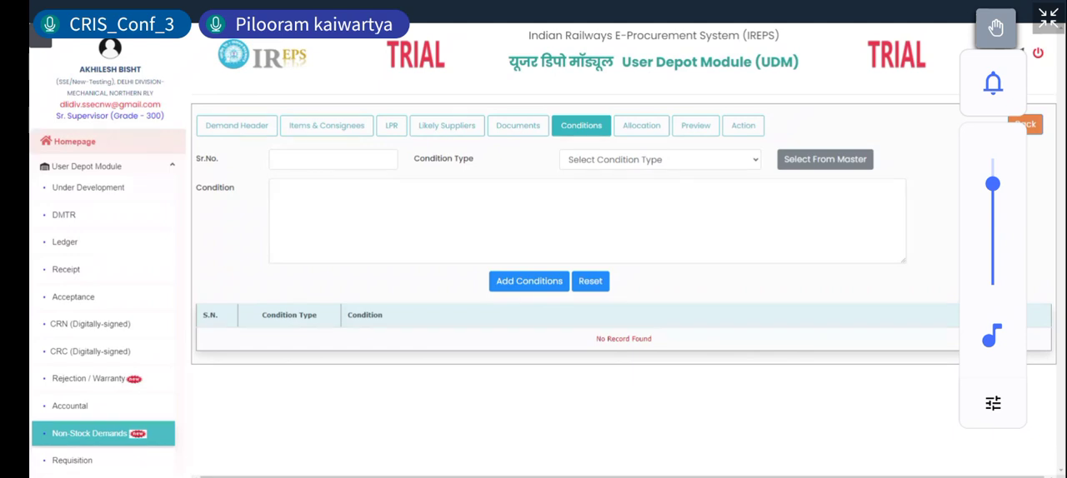
key(XF86AudioLowerVolume)
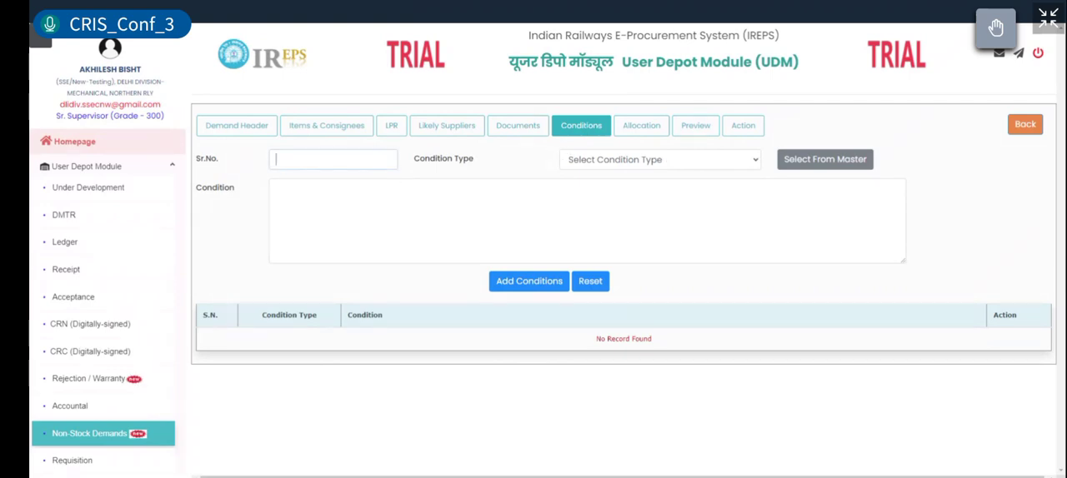
Step: Enter serial number 1 for a new condition, choose Delivery Schedule as its type and try selecting a condition from the master
text(1)
click(578, 160)
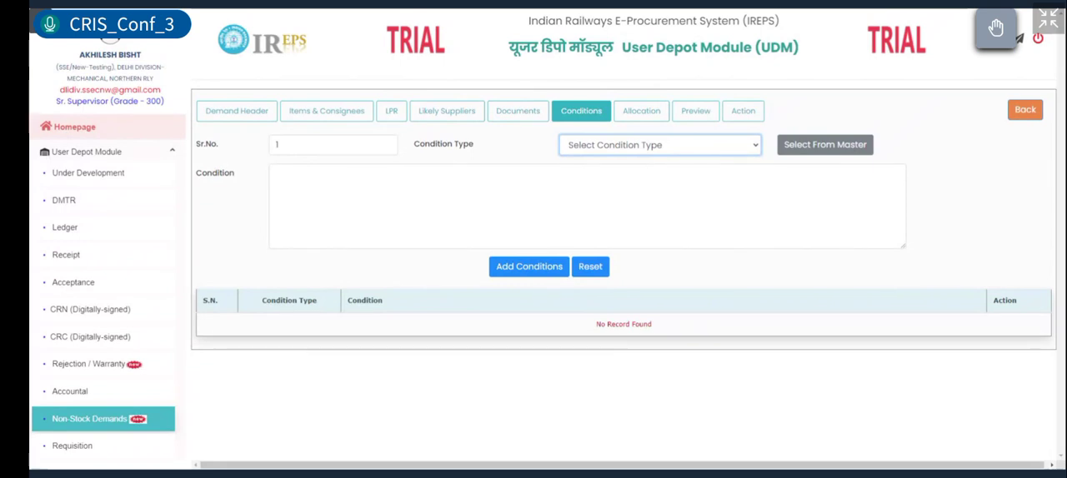
key(Down)
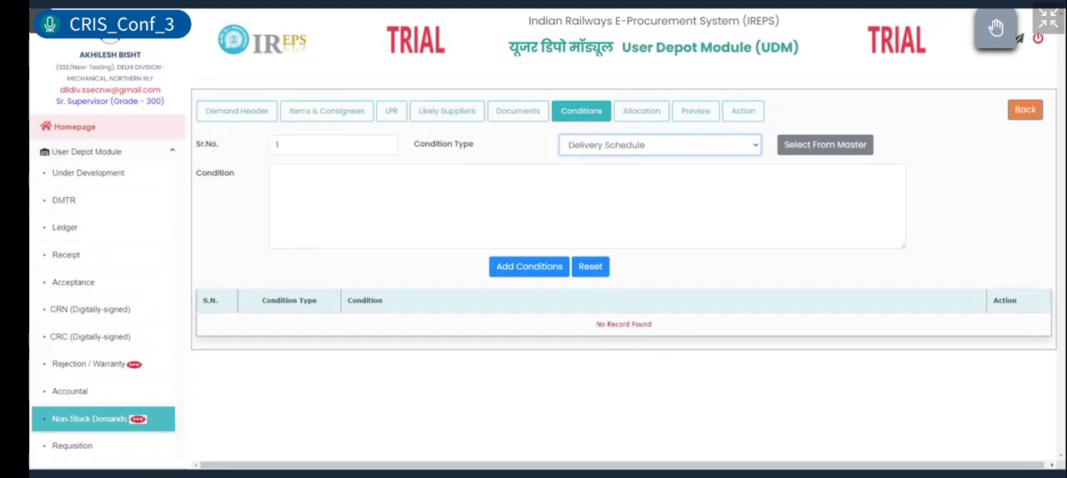
click(272, 175)
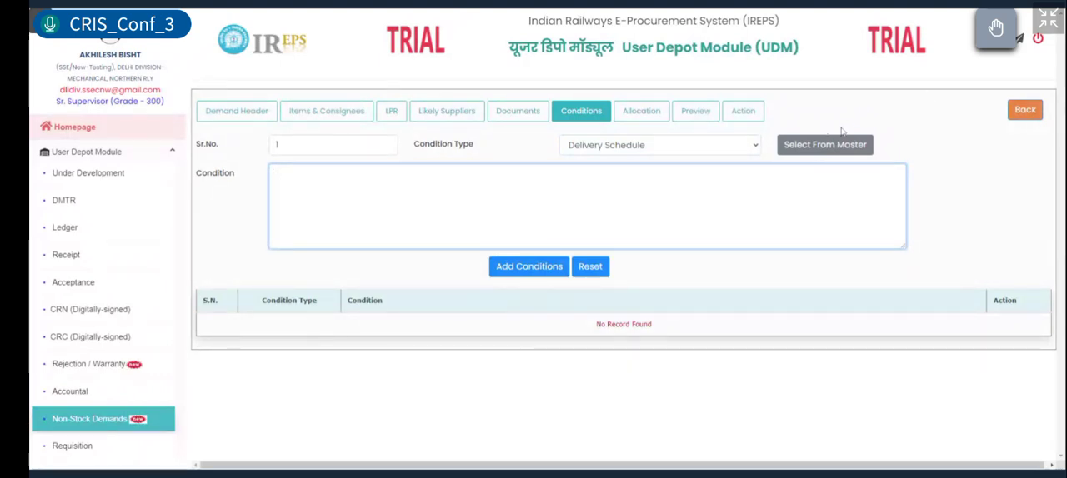
click(813, 145)
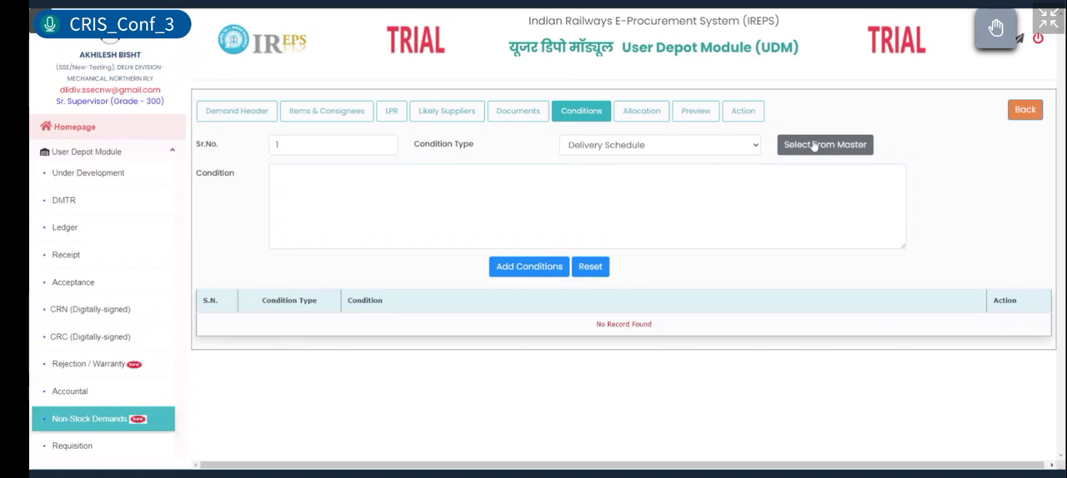
Step: Switch the condition type to Eligibility Criteria and add the master condition on bulk procurement from successful past suppliers
click(679, 147)
click(671, 162)
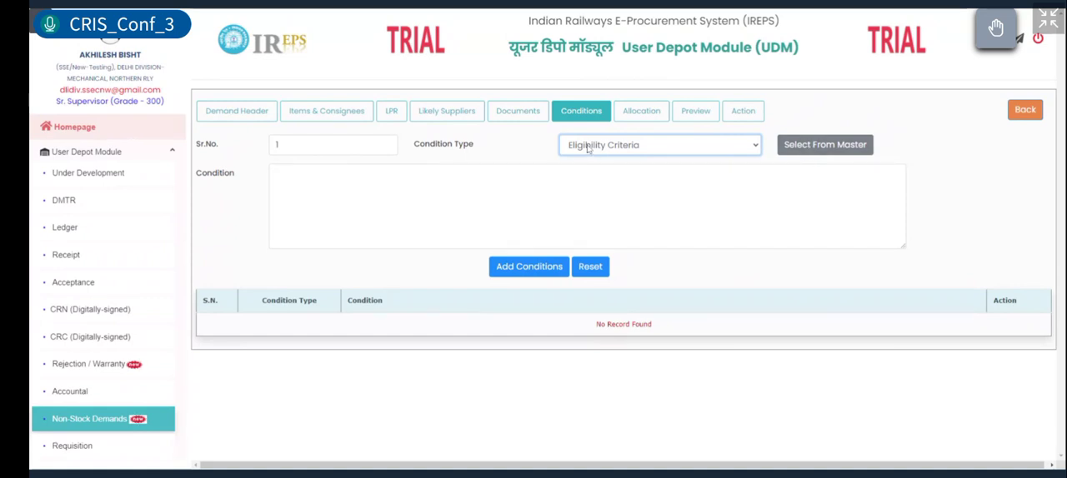
click(839, 156)
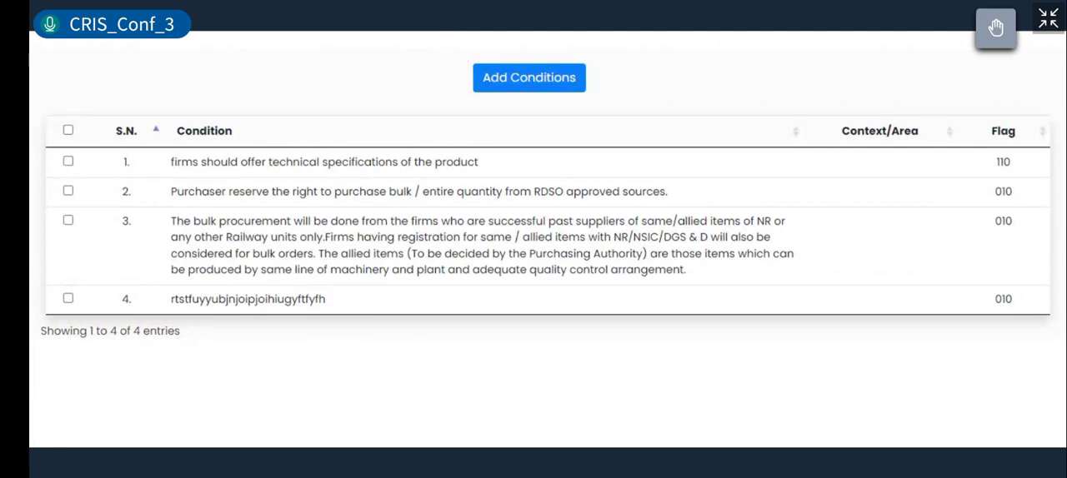
click(67, 220)
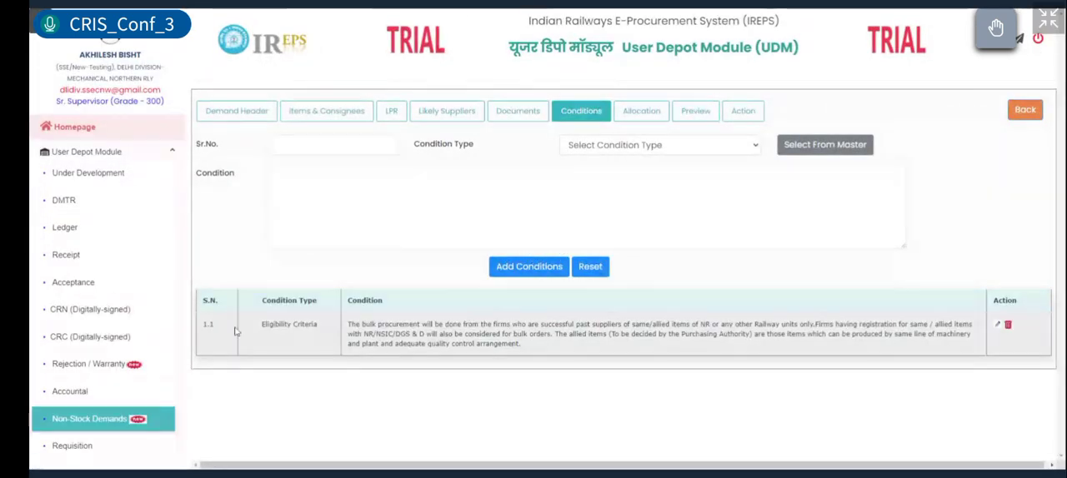
Step: Examine the added condition and select Eligibility Criteria as the type of a further condition
drag(204, 325, 572, 346)
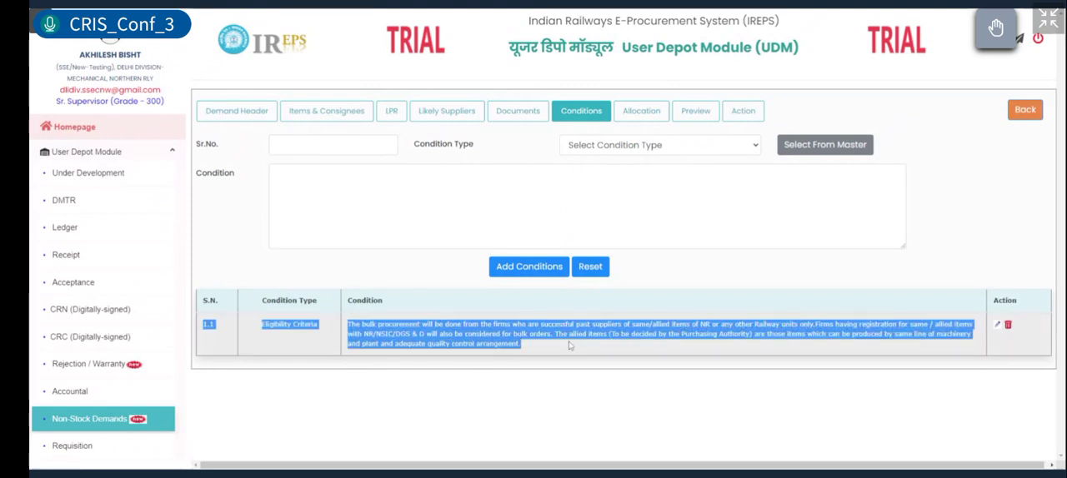
click(570, 210)
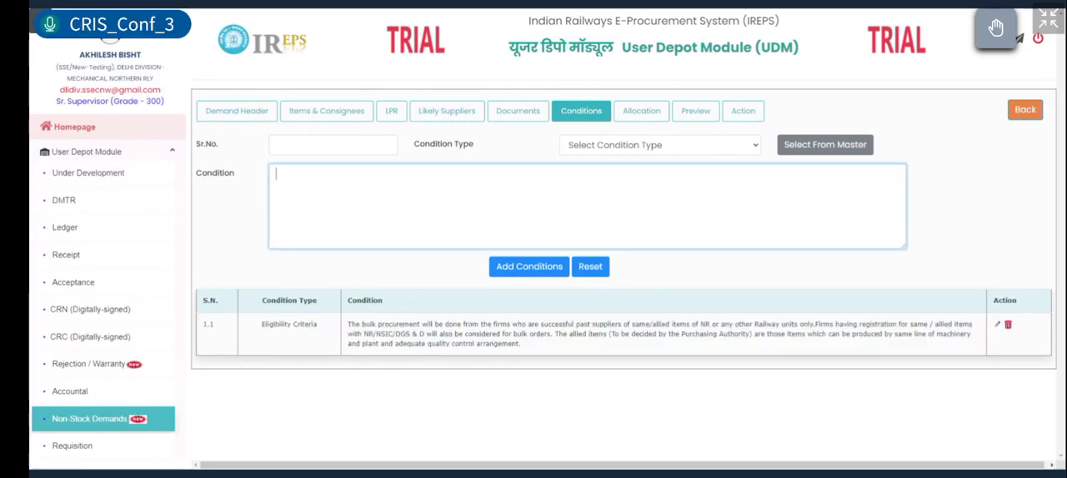
click(628, 151)
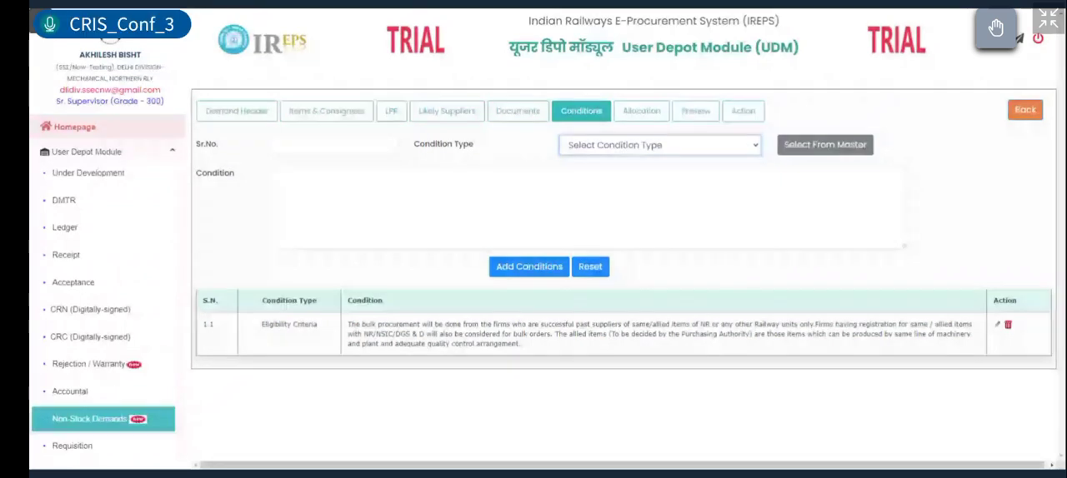
click(603, 177)
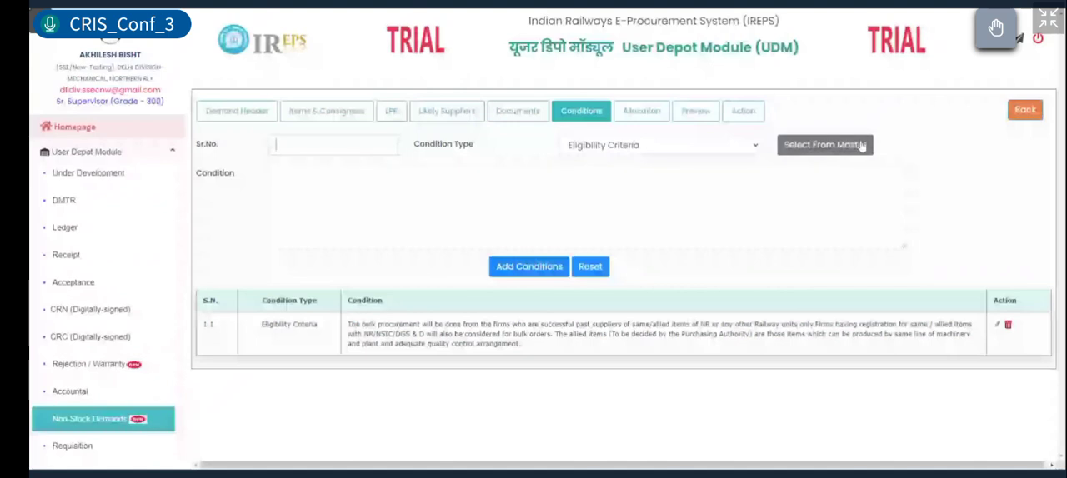
click(799, 193)
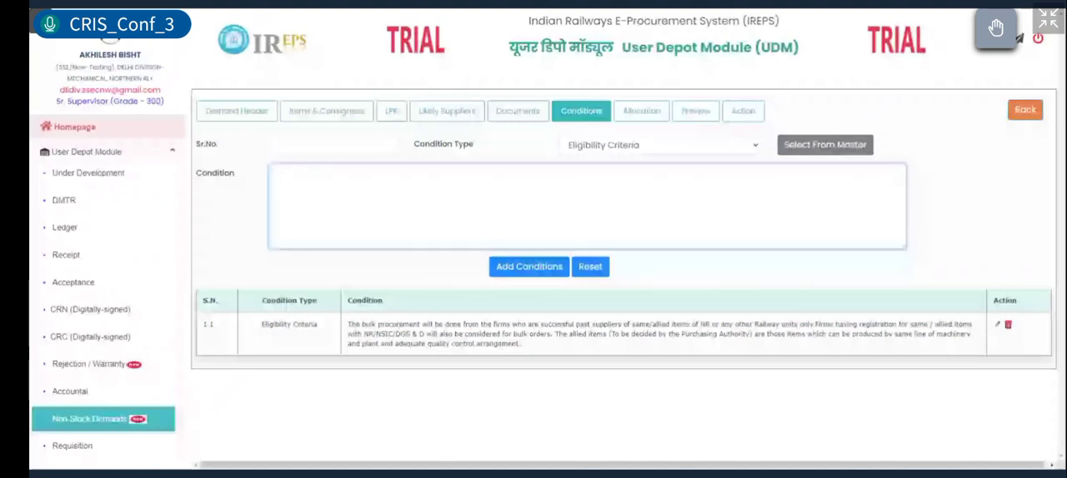
Step: Open the demand's allocation section and examine the item description and its consignee details
click(634, 116)
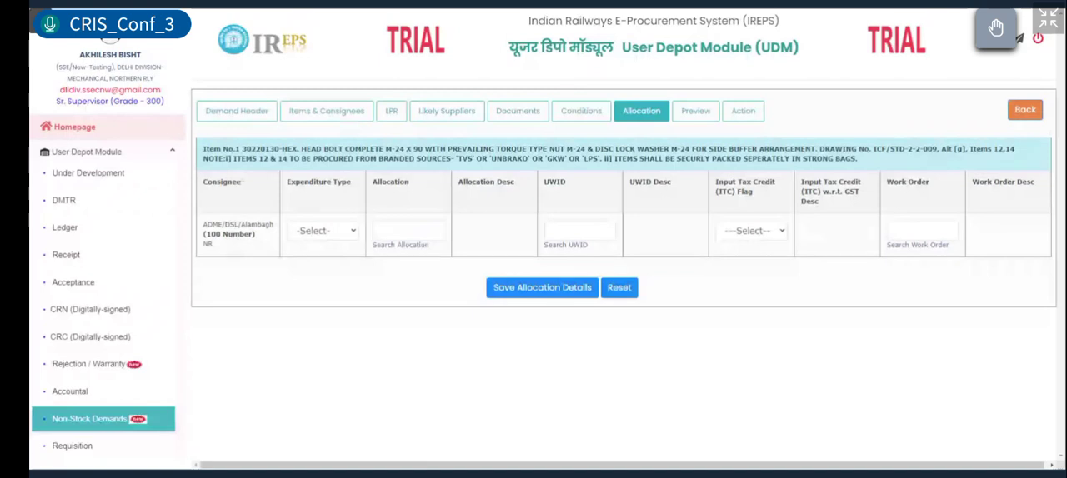
drag(203, 223, 227, 251)
click(224, 243)
drag(202, 150, 245, 151)
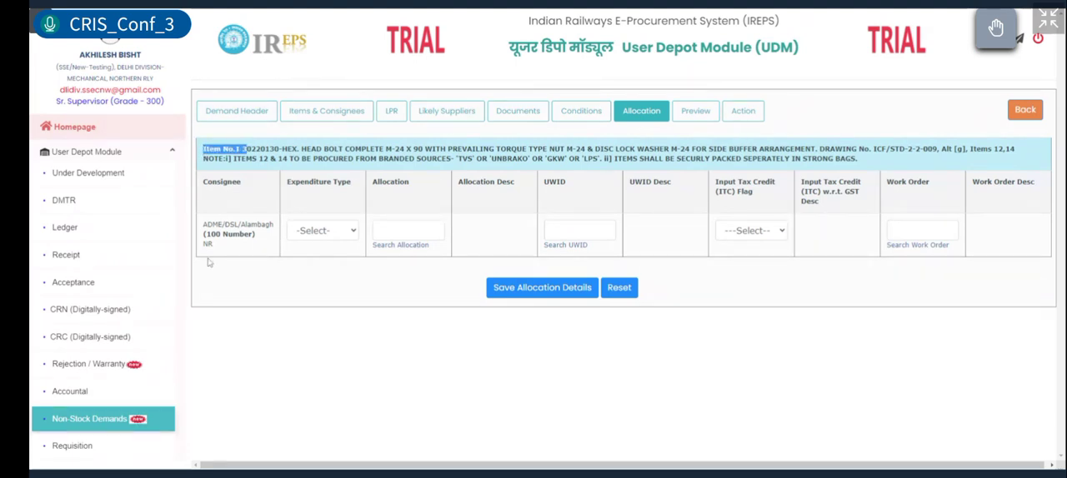
click(271, 273)
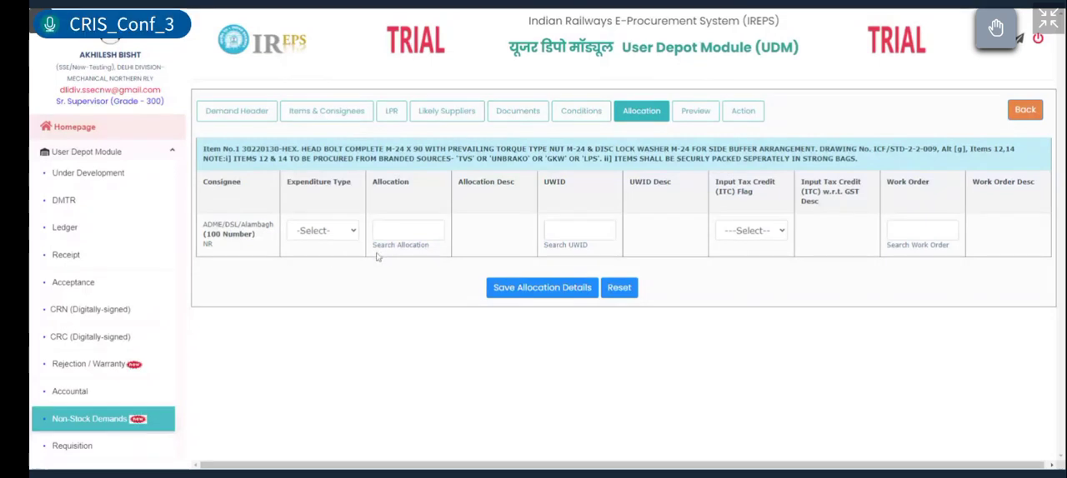
Step: Set the consignee's expenditure type to Capital and search the allocation codes for 2072
click(313, 233)
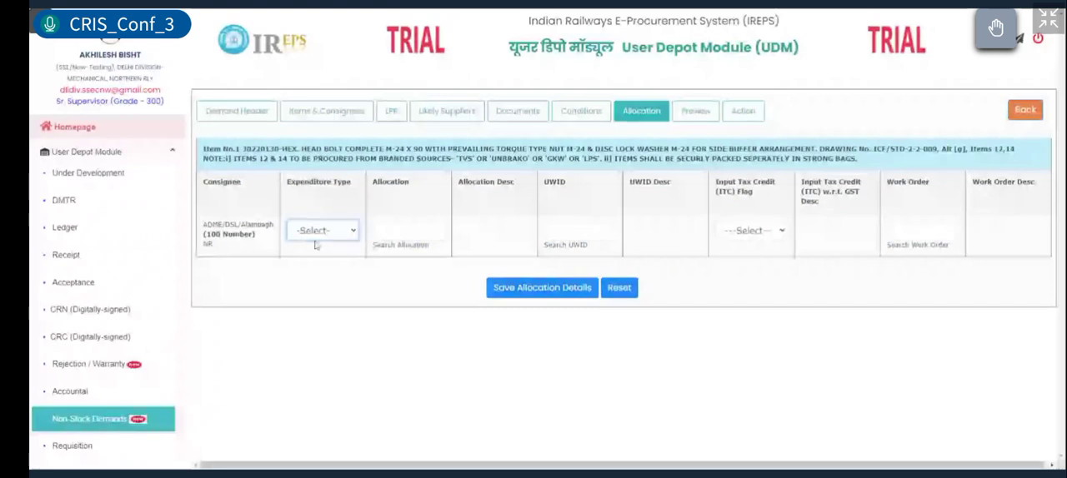
click(330, 246)
click(379, 231)
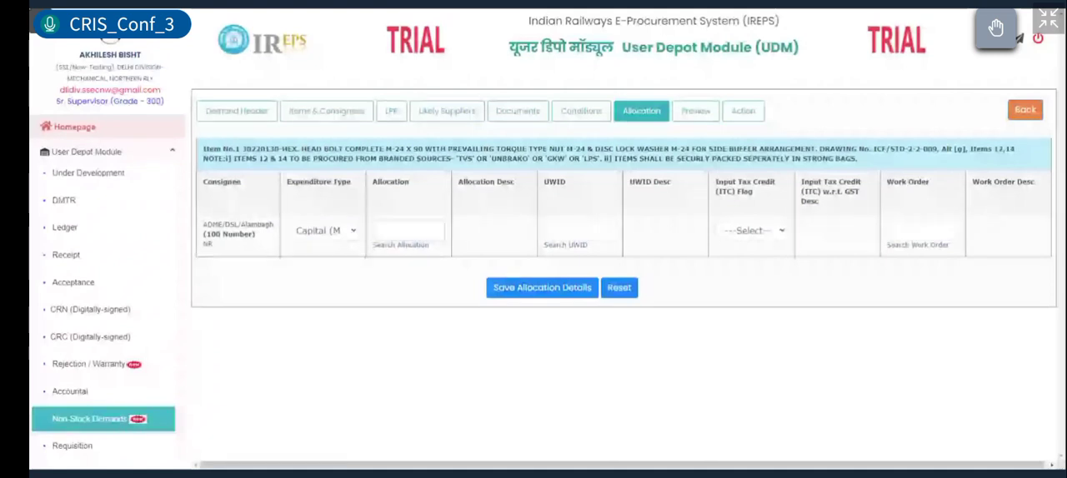
text(2072)
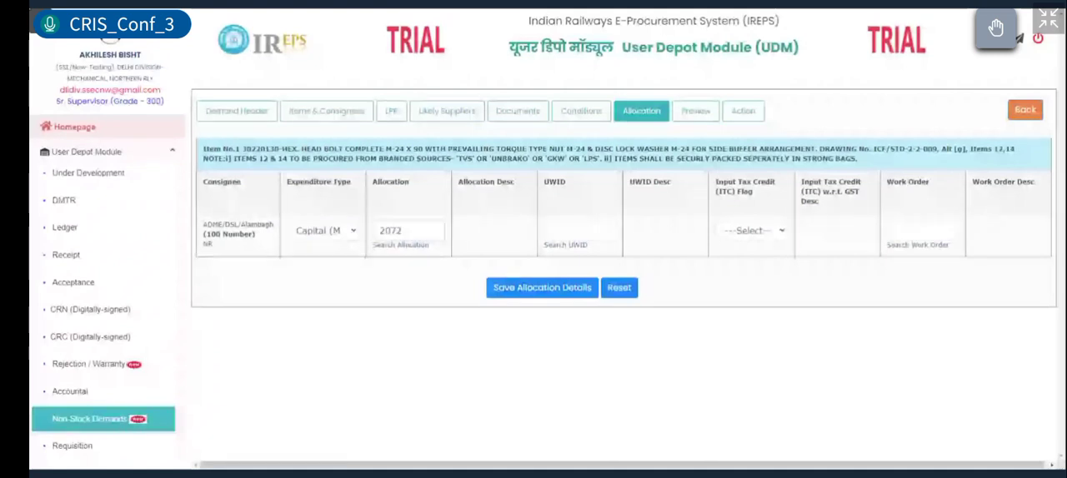
click(398, 246)
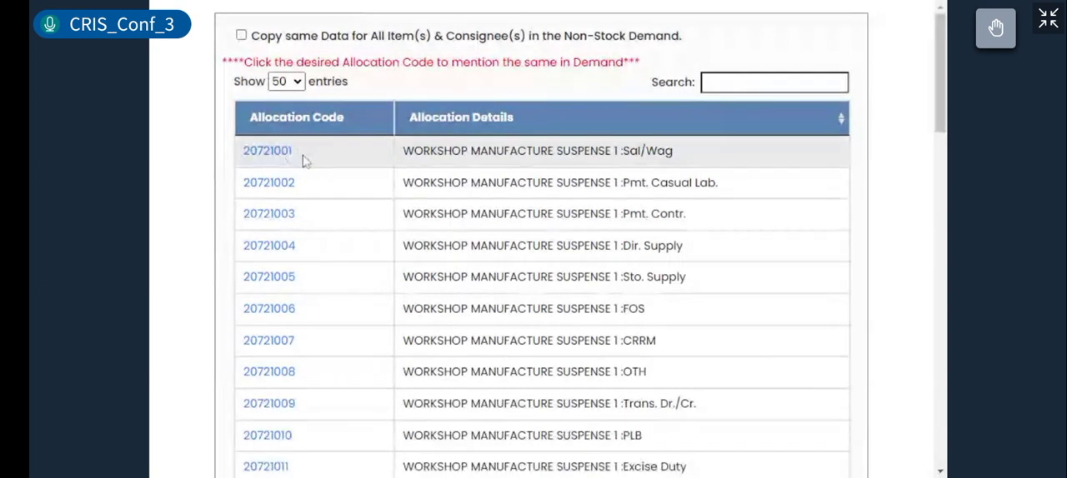
Step: Assign allocation code 20721006, Workshop Manufacture Suspense 1: FOS, to the consignee and review its description
click(775, 82)
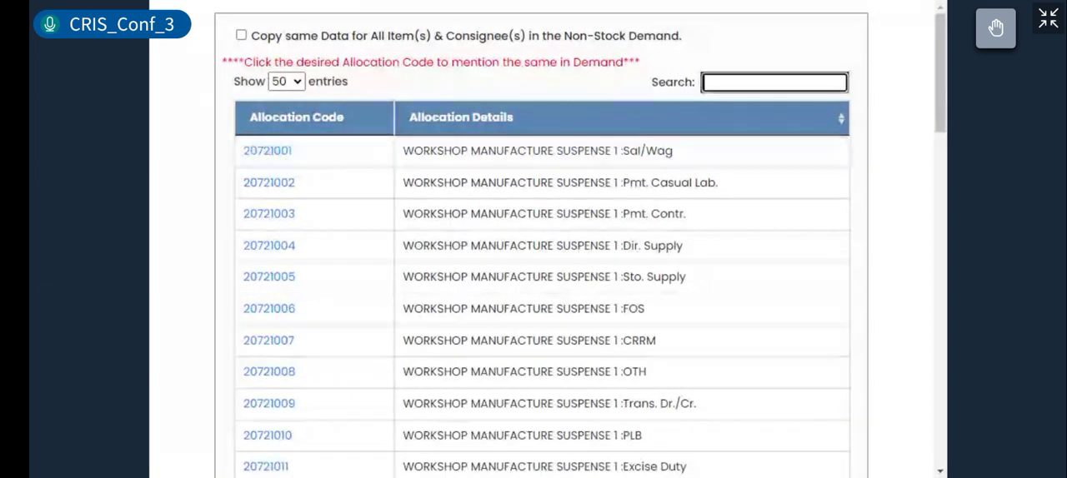
scroll(291, 338, down, 1)
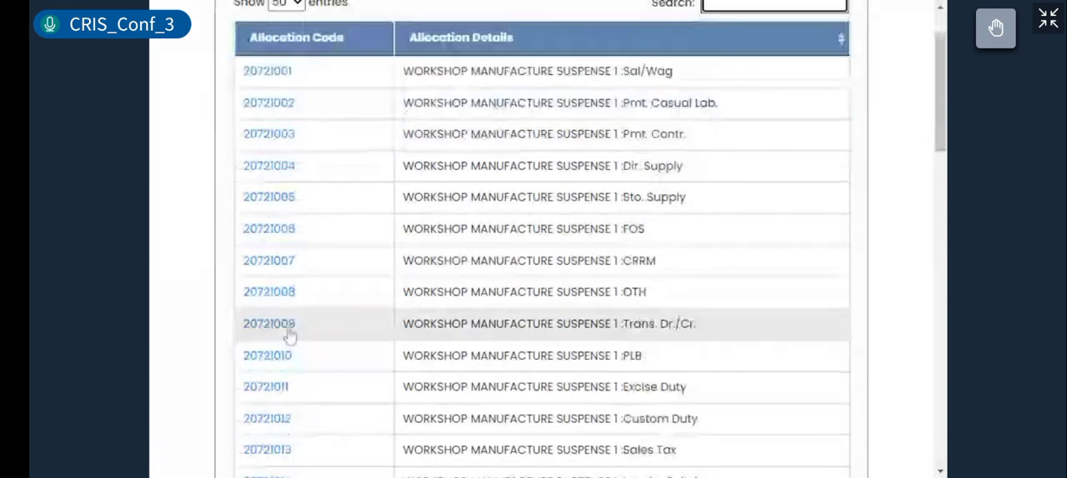
key(alt+Tab)
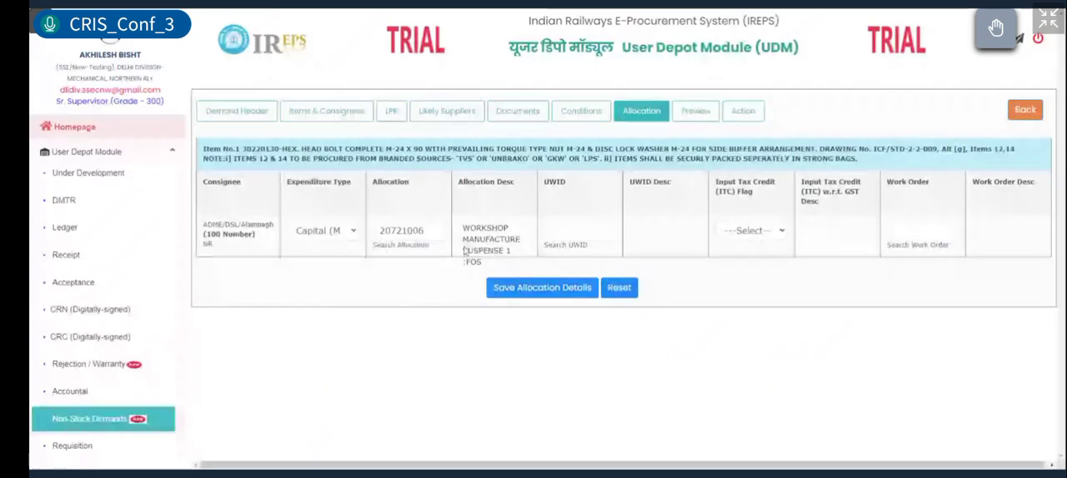
drag(374, 183, 520, 190)
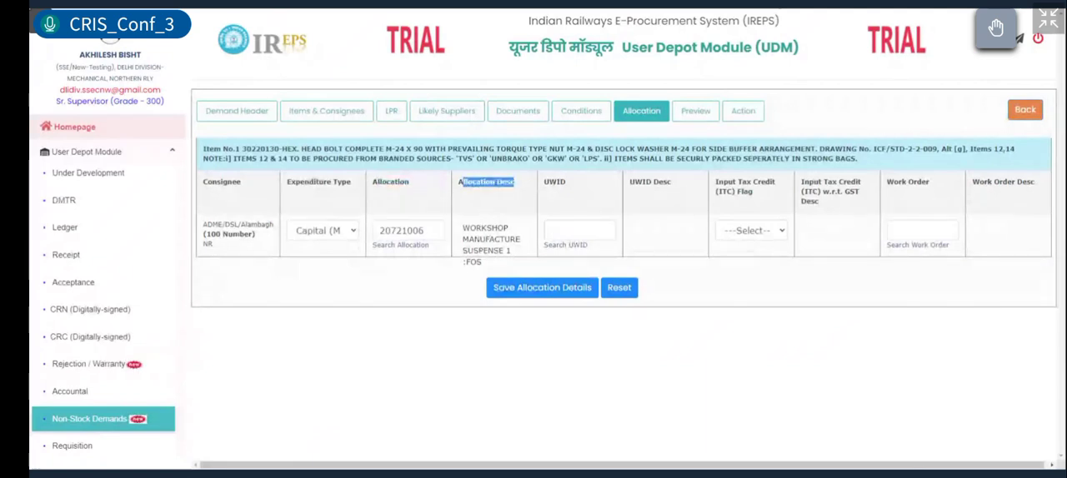
drag(462, 225, 496, 264)
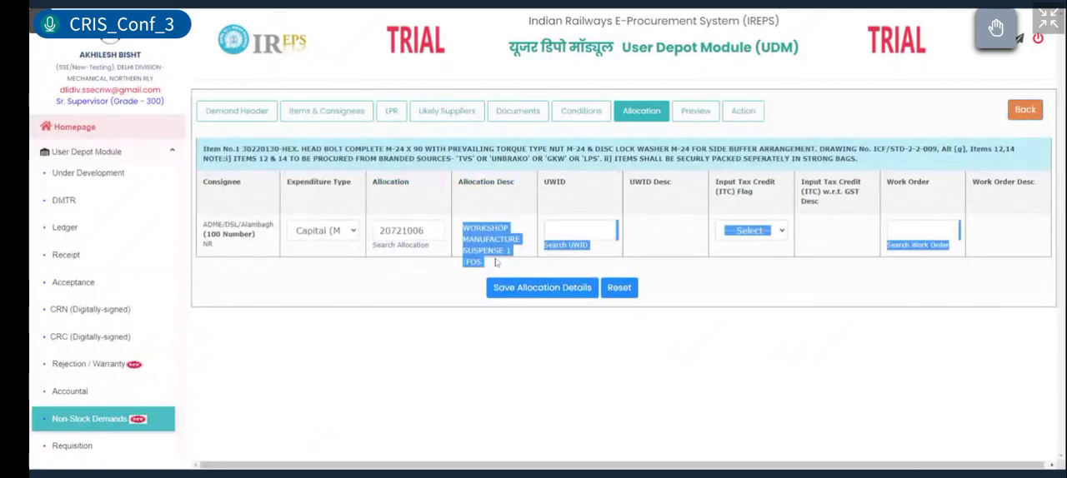
click(498, 215)
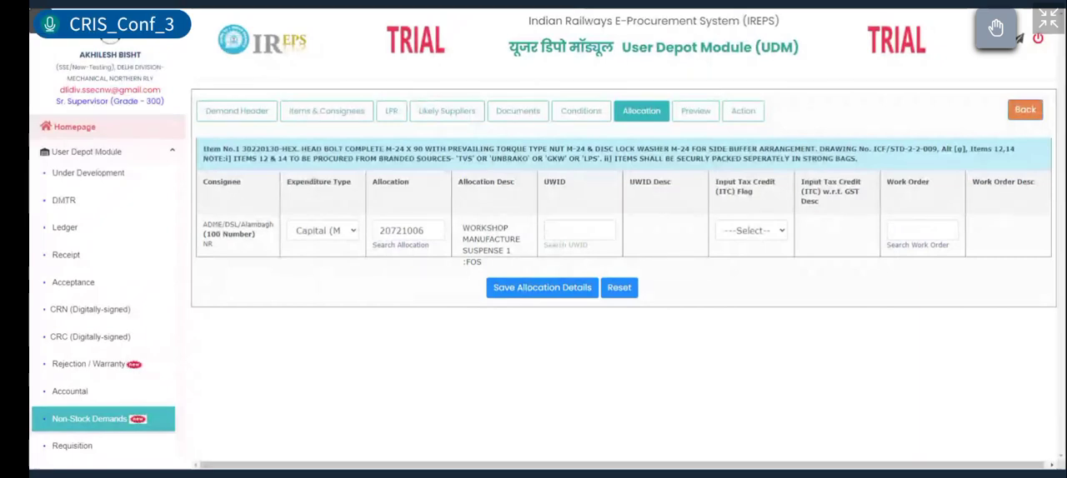
click(566, 246)
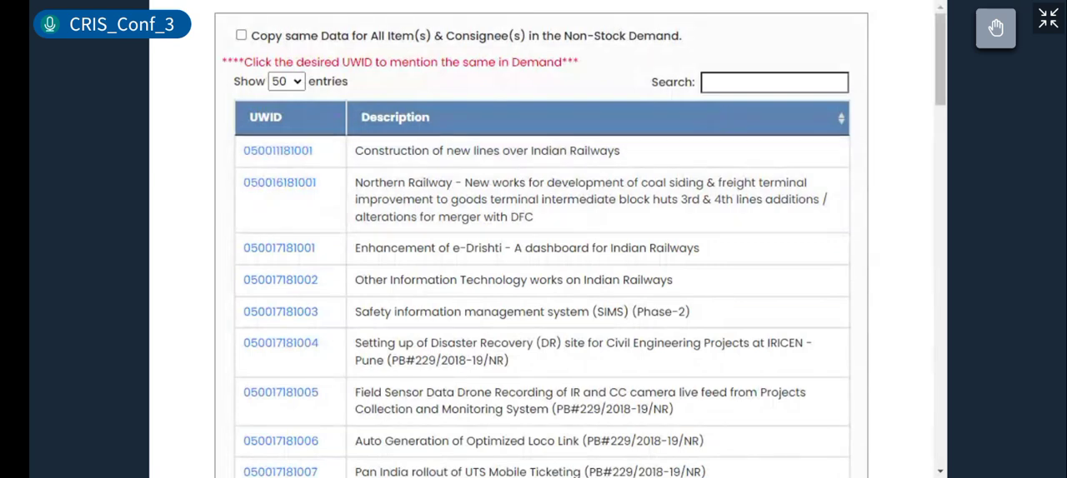
click(301, 332)
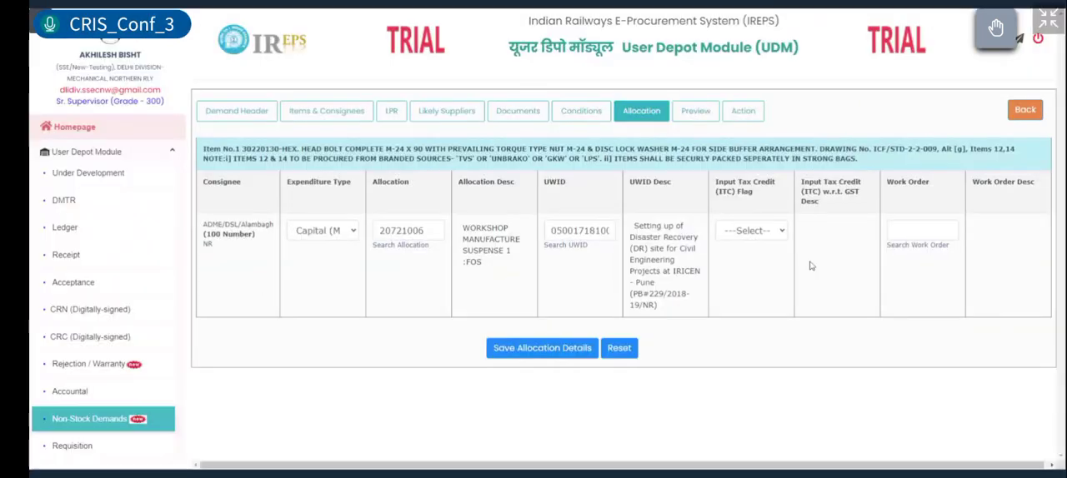
double_click(555, 182)
double_click(641, 182)
click(640, 182)
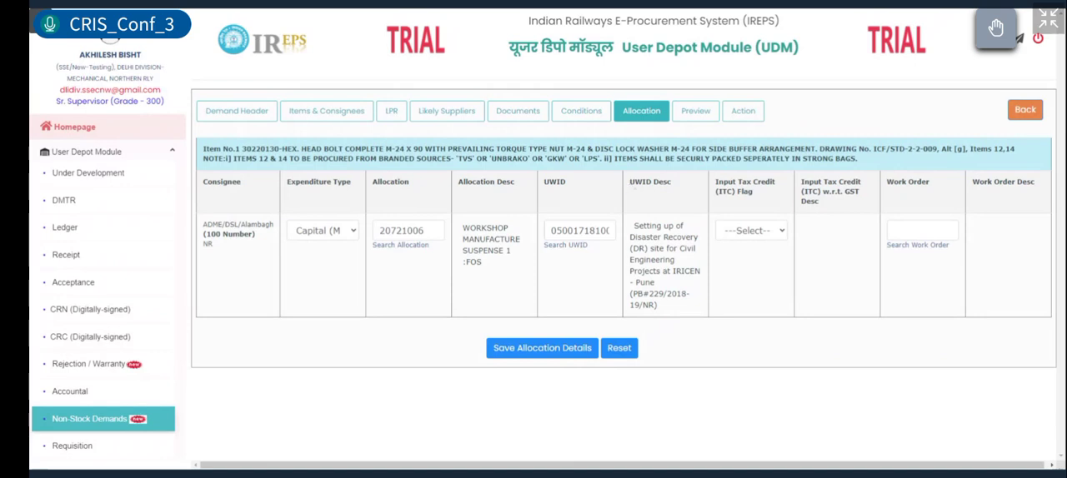
drag(630, 181, 671, 183)
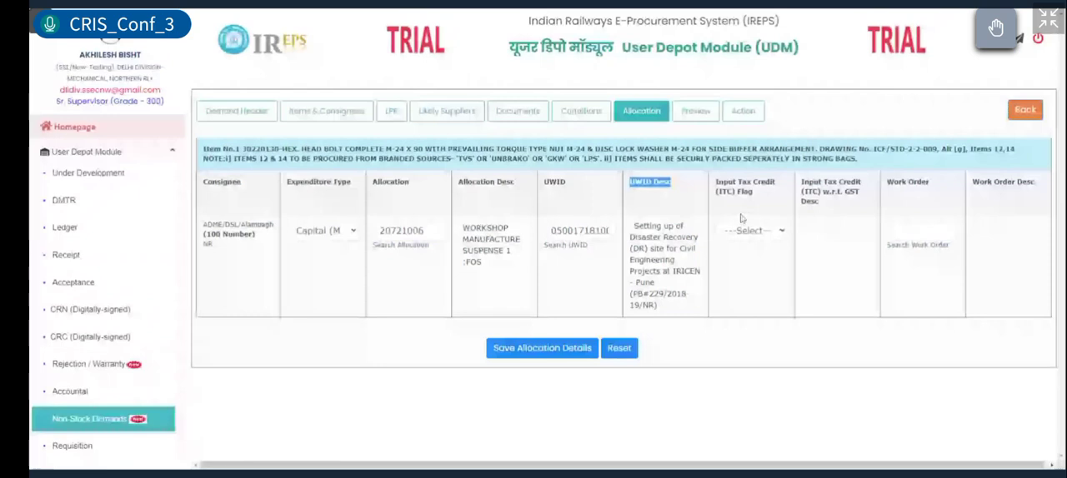
Step: Set the Input Tax Credit flag to T3 - No ITC and look through the available work orders without choosing one
click(742, 230)
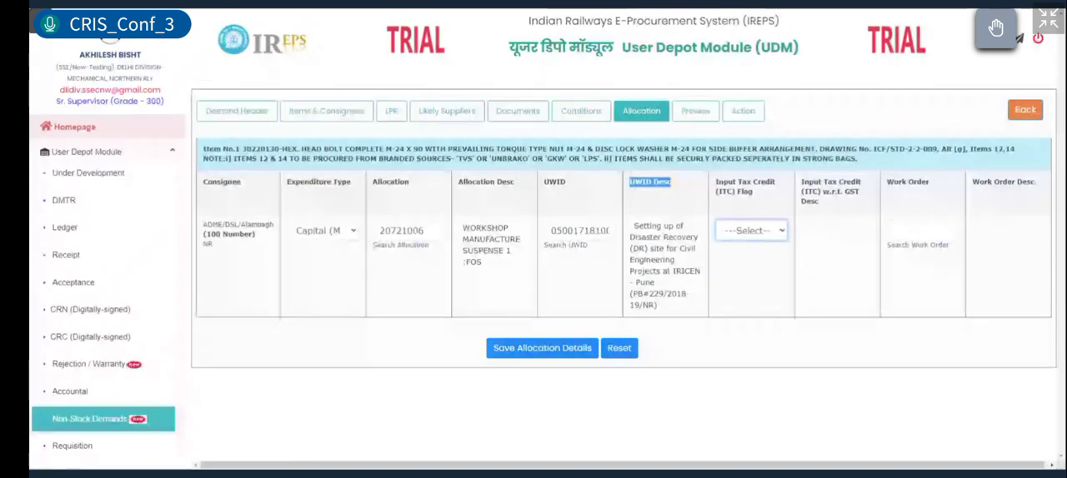
click(738, 284)
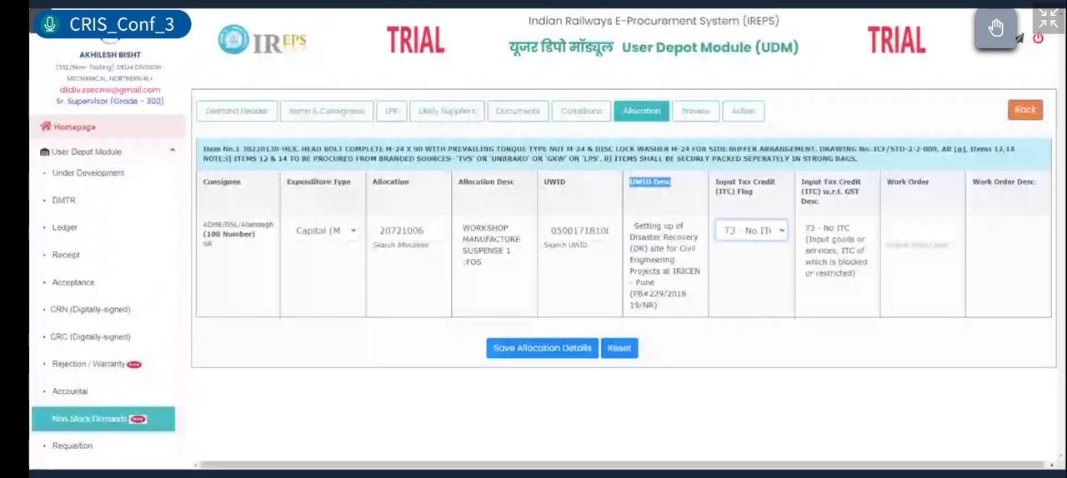
click(908, 248)
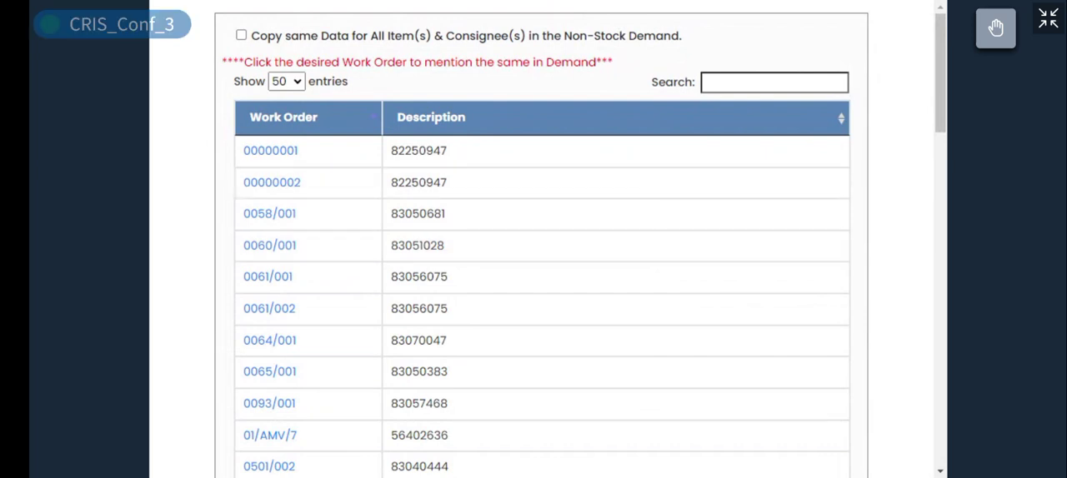
click(381, 25)
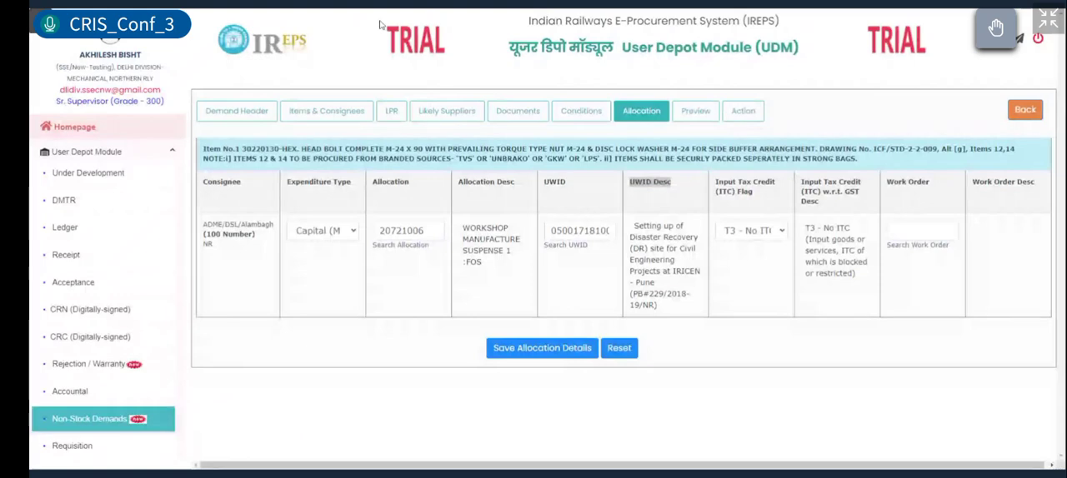
click(965, 333)
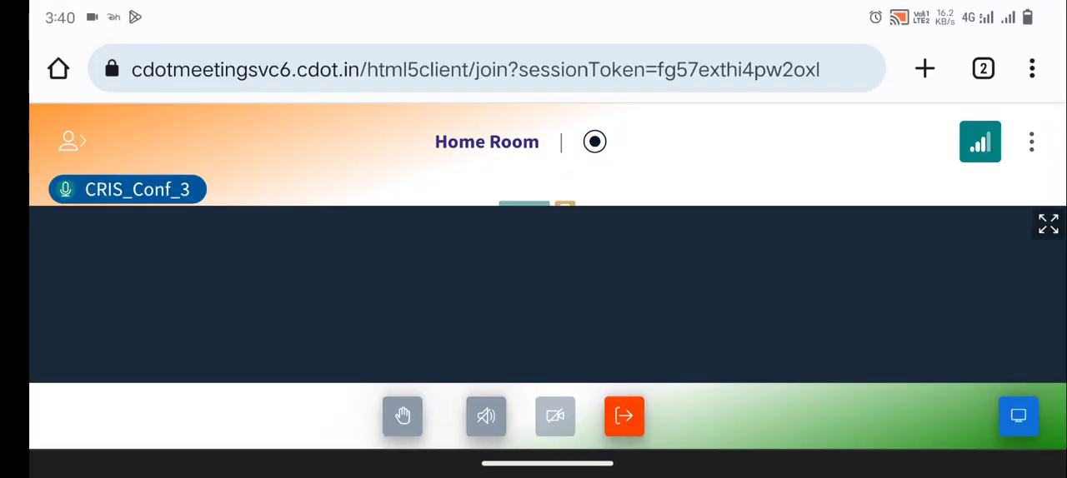
click(1049, 224)
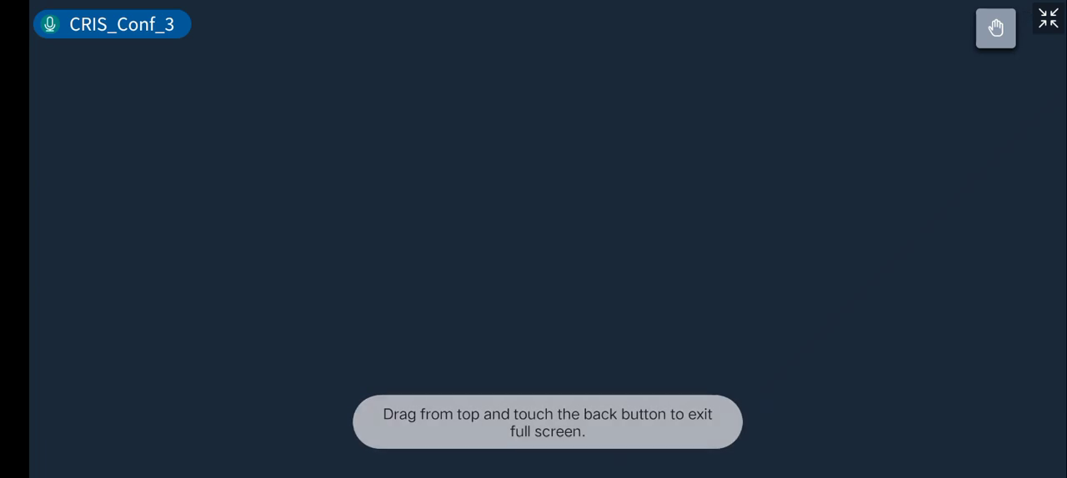
click(69, 75)
click(41, 77)
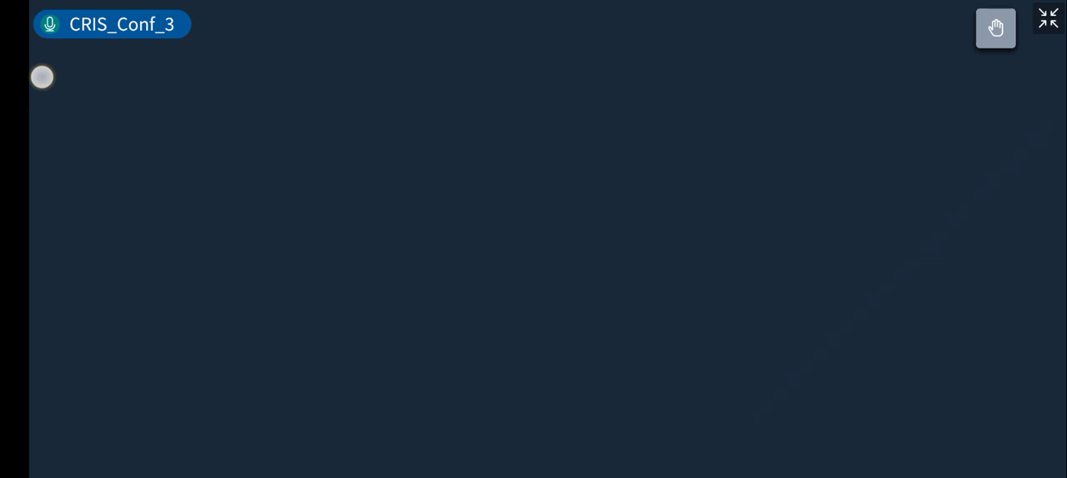
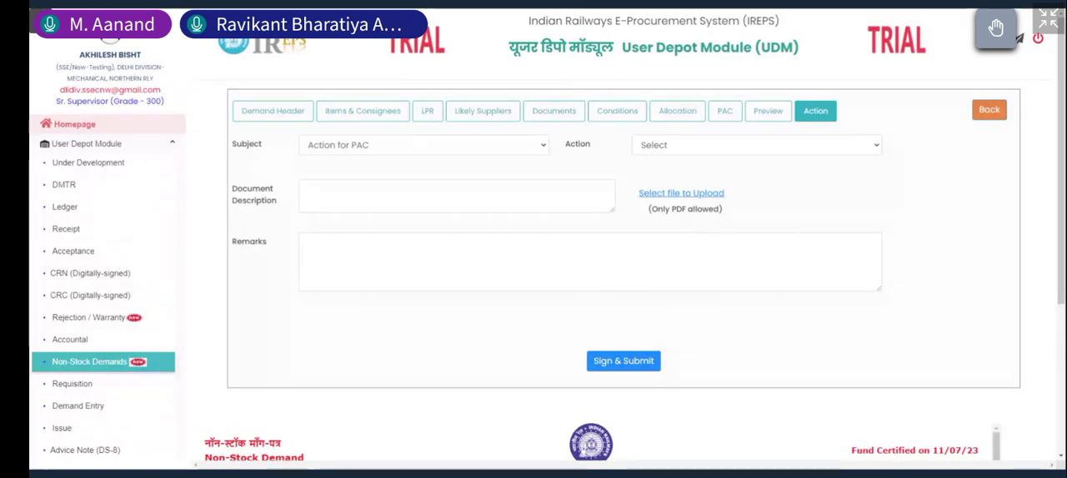
Step: Open the saved brake hanger lever item 25148126 for editing in the demand's items and consignees details
click(517, 145)
click(300, 113)
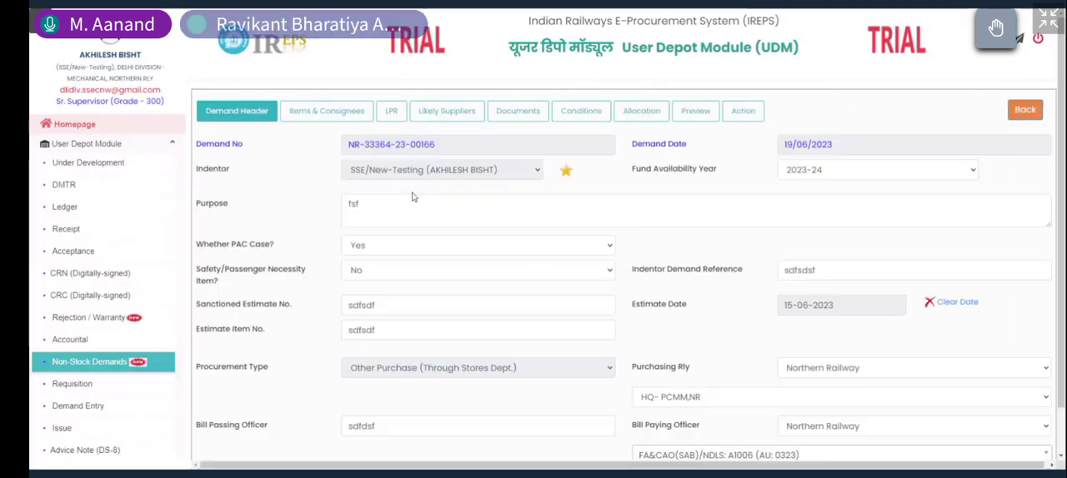
click(359, 113)
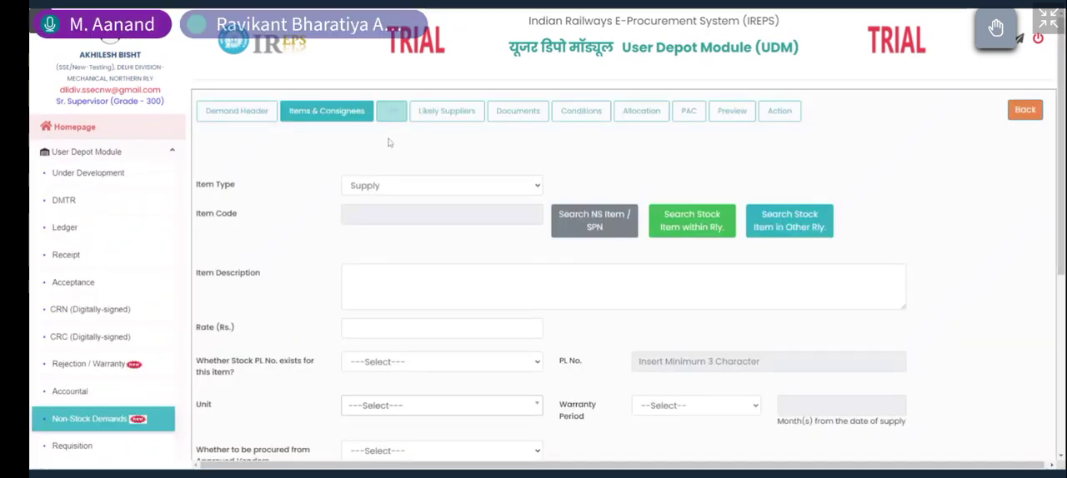
scroll(390, 148, down, 1)
scroll(390, 149, down, 2)
scroll(390, 149, down, 1)
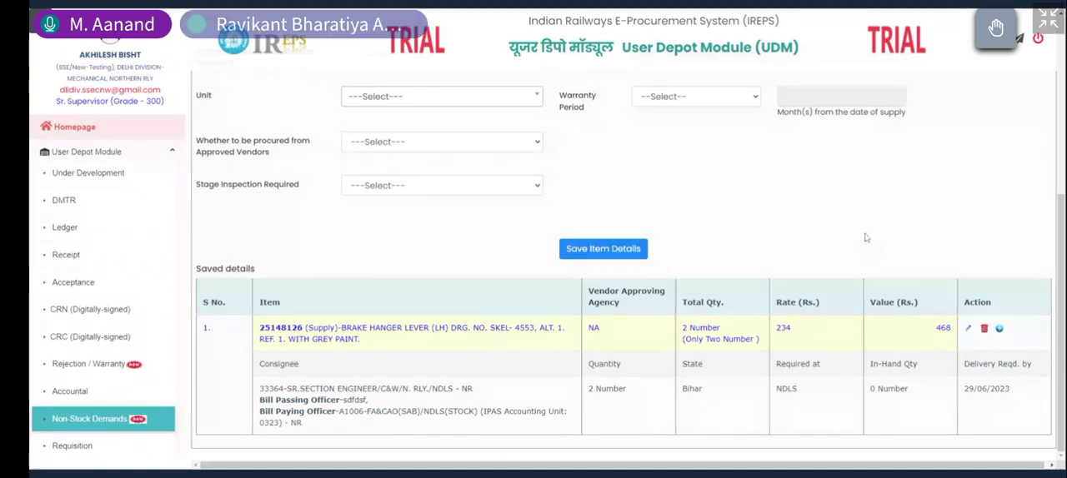
click(968, 330)
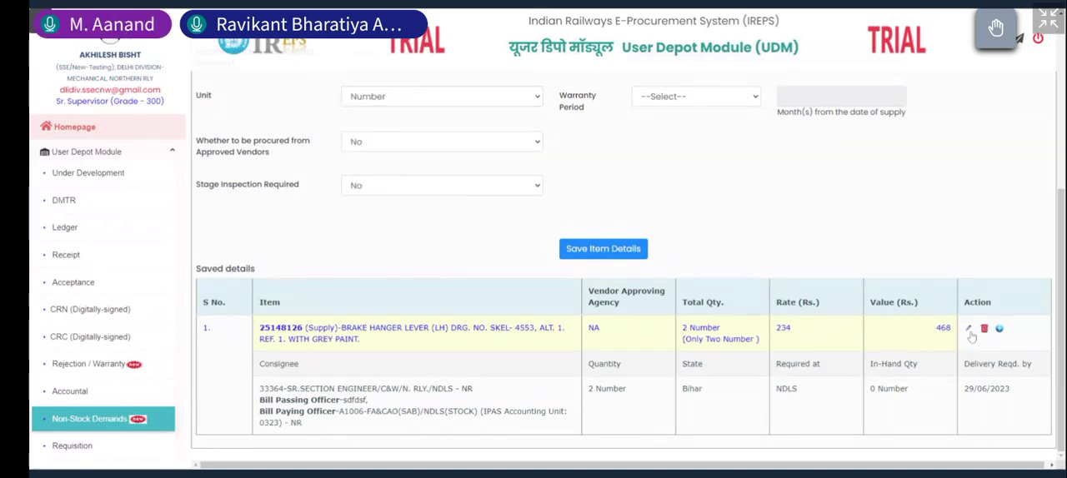
Step: Set the item's warranty period to Customize with 20 months from the date of supply and save the item details
scroll(800, 284, up, 3)
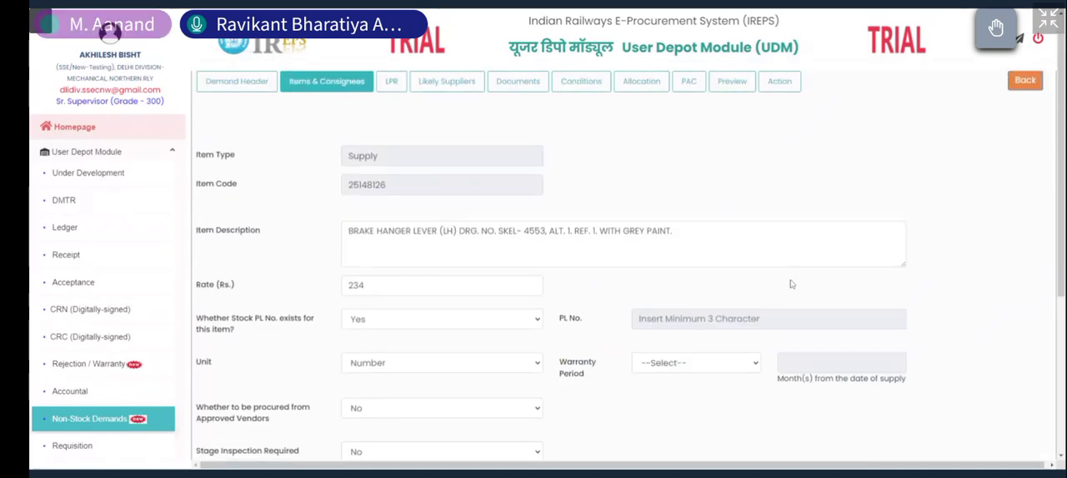
scroll(783, 279, down, 1)
click(724, 260)
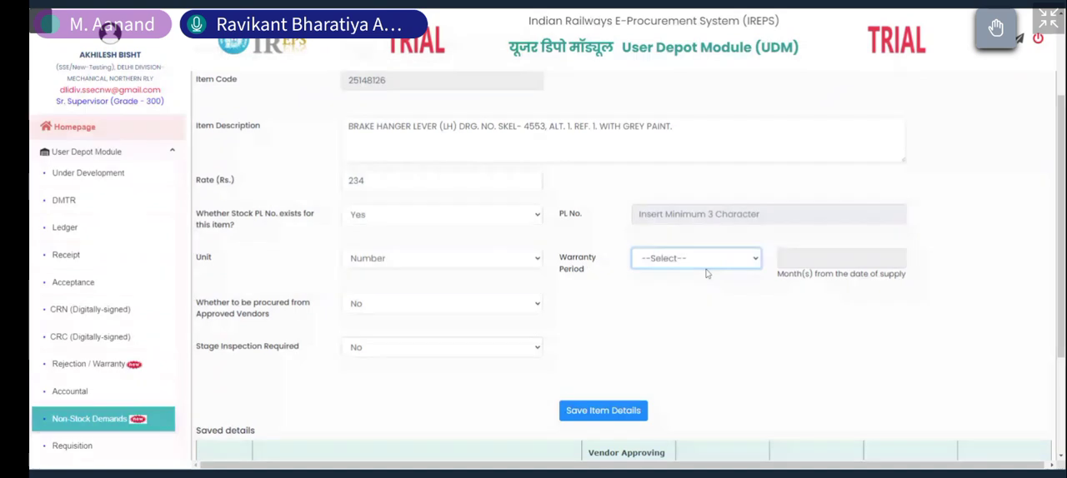
click(709, 284)
click(785, 258)
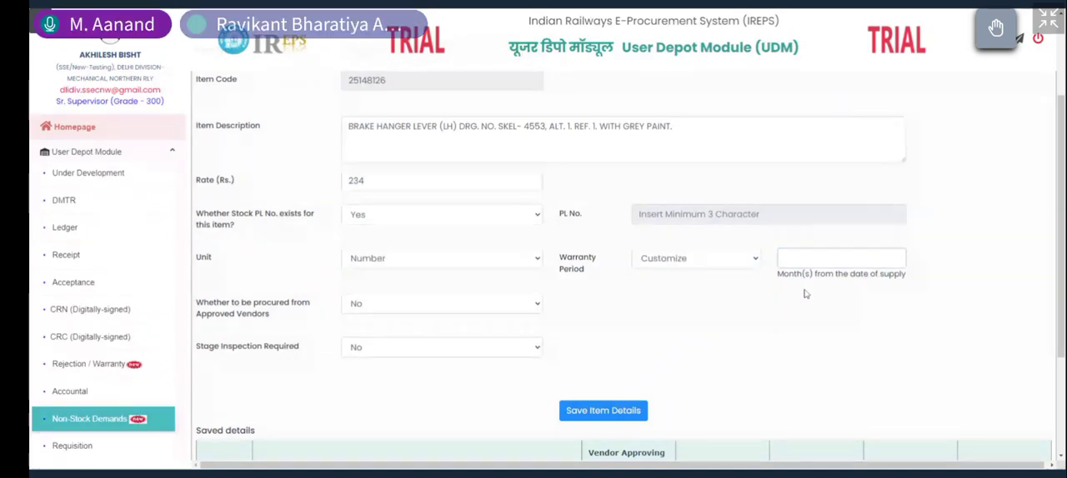
text(20)
click(593, 413)
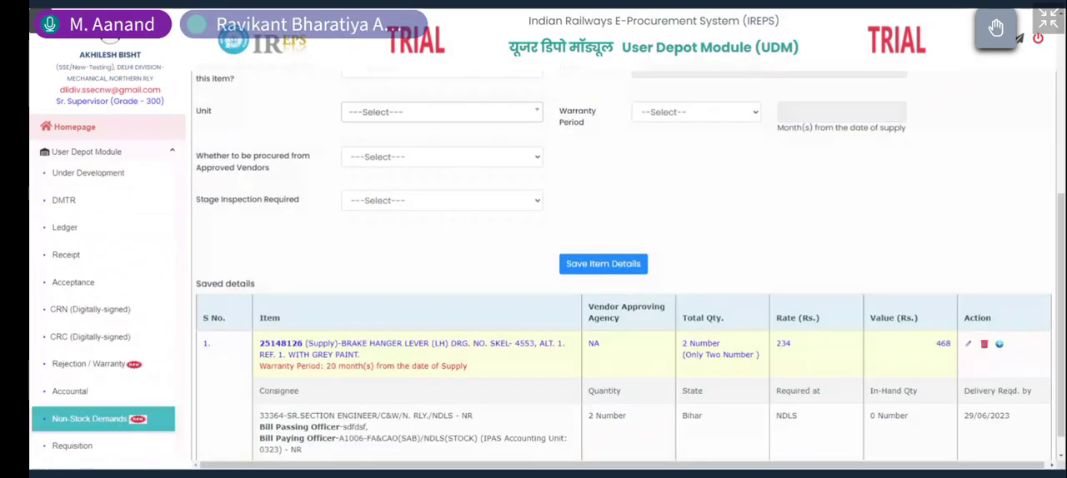
scroll(688, 365, down, 1)
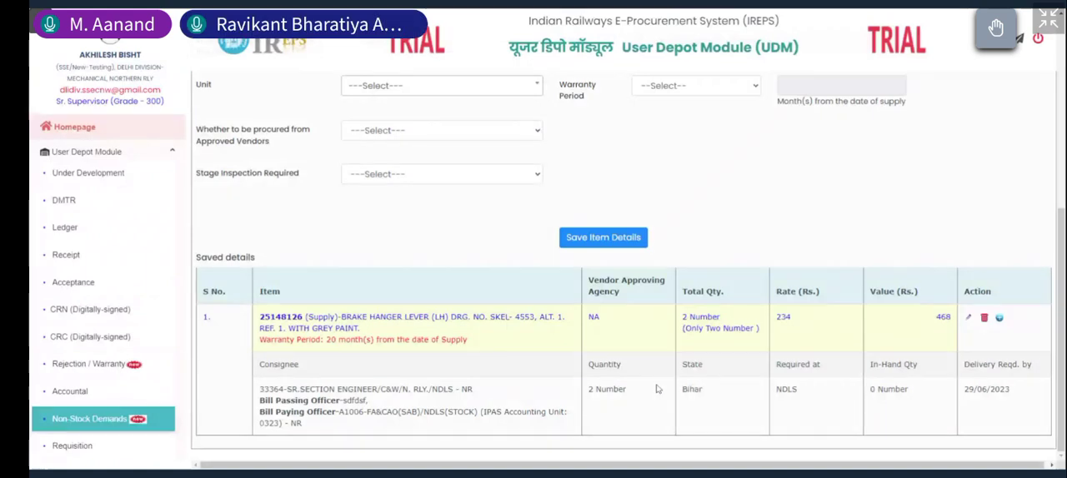
Step: Clear the rate of the hex head bolt item 30220130 in the item details form
scroll(654, 387, up, 3)
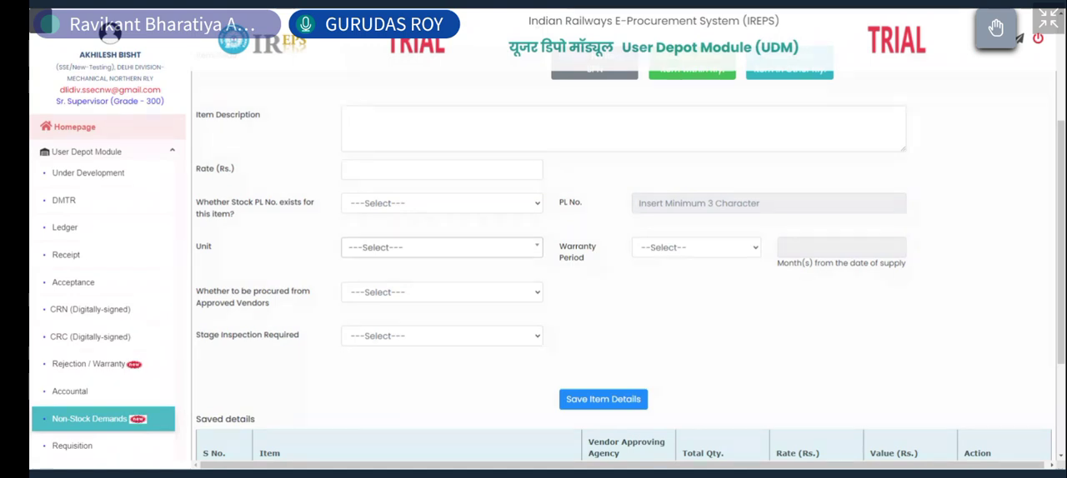
scroll(665, 295, up, 3)
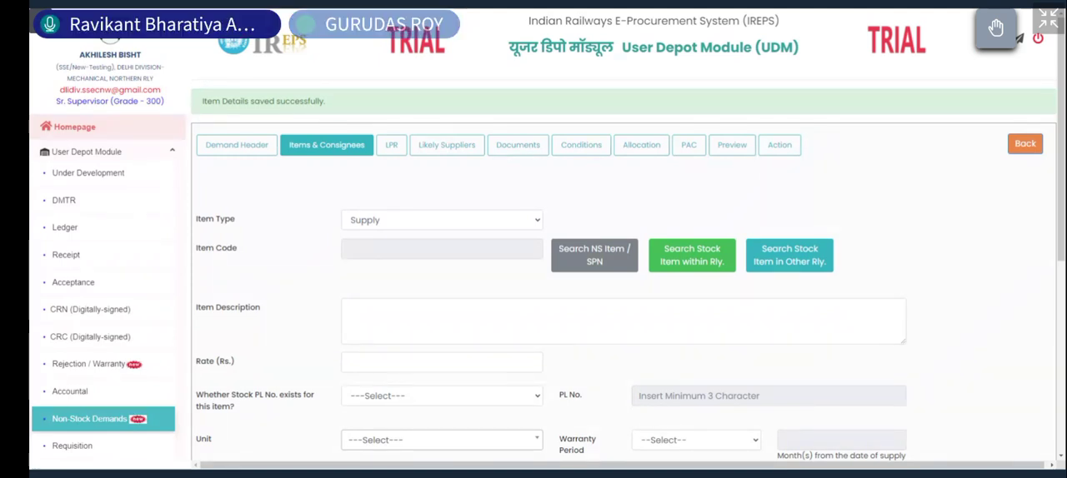
click(400, 363)
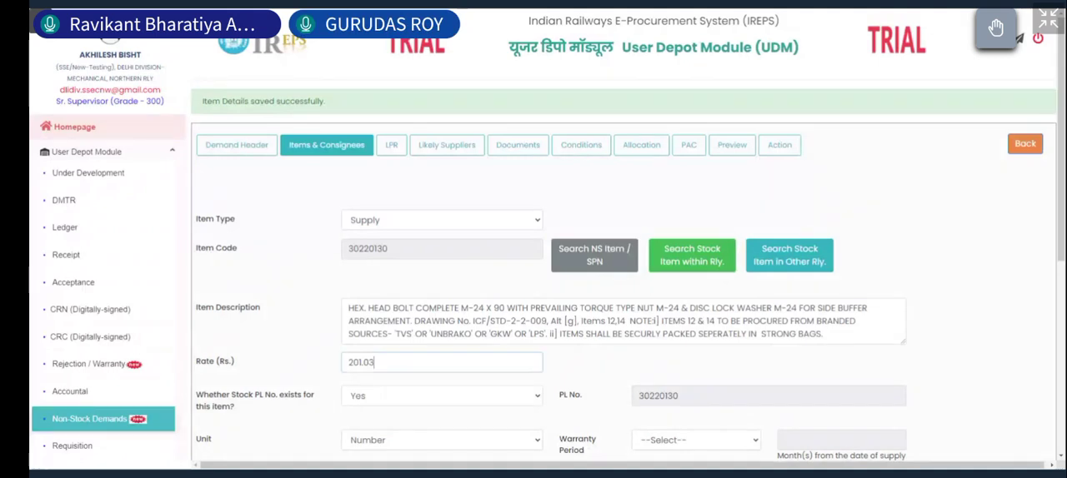
key(BackSpace)
key(BackSpace)
key(BackSpace)
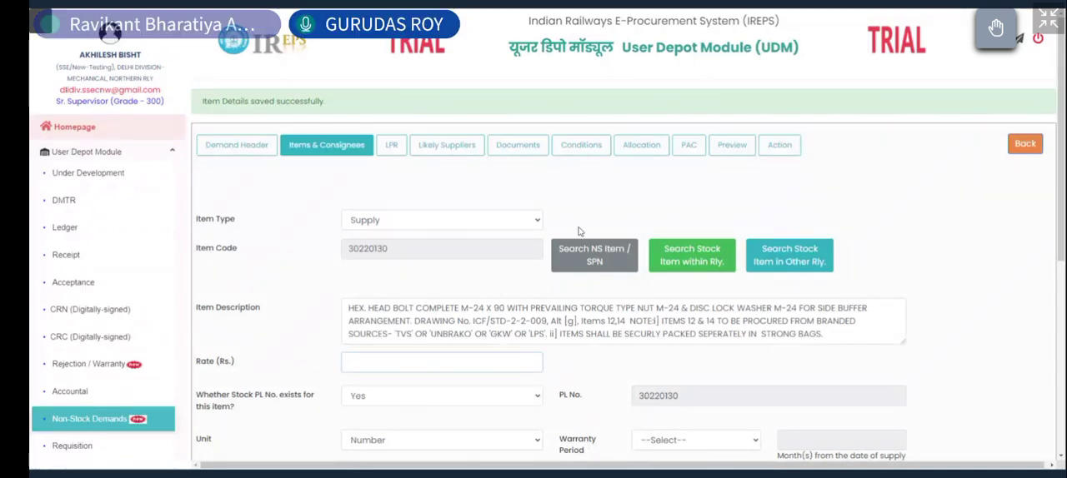
click(638, 208)
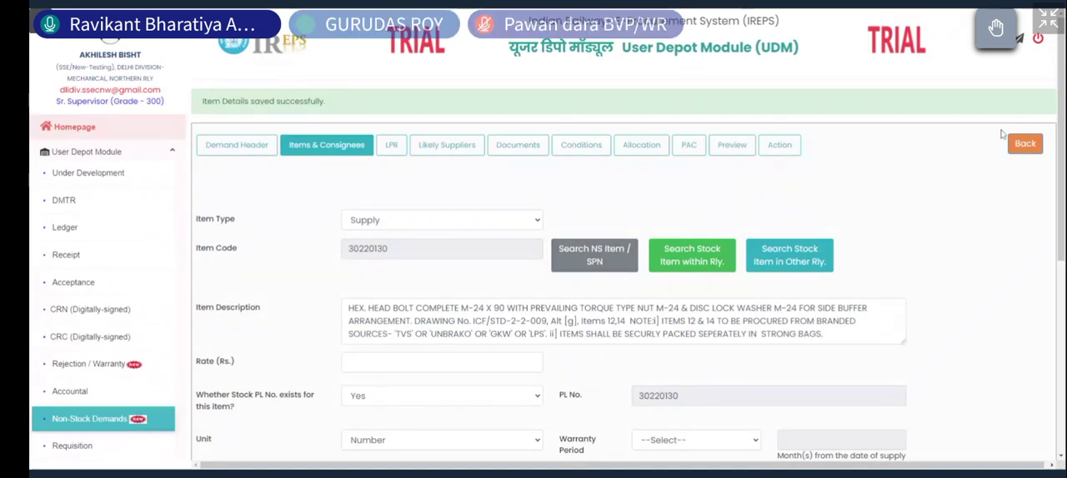
Step: Return to the demand dashboard, open the initiated hex head bolt demand and choose item 30220130 in its LPR details
click(1021, 147)
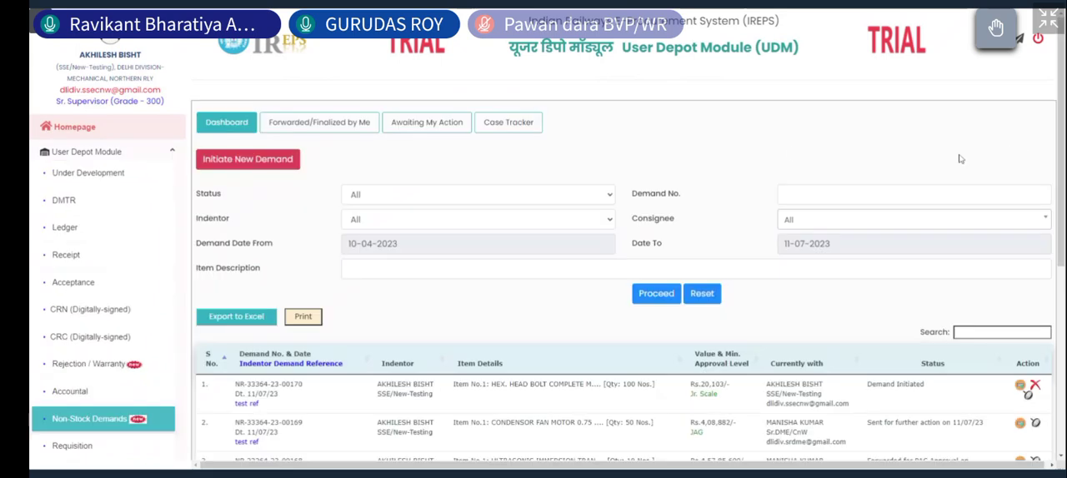
scroll(712, 162, down, 3)
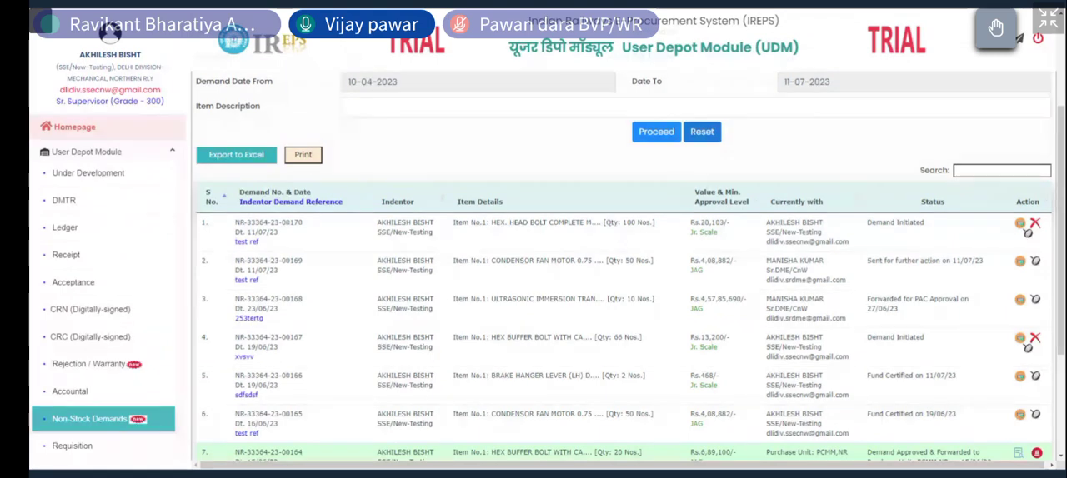
click(1019, 223)
click(391, 111)
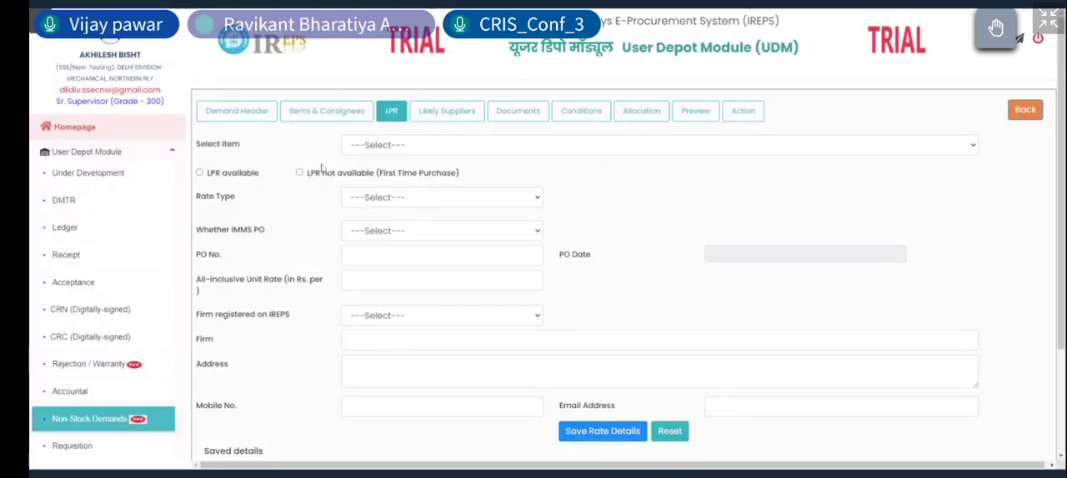
click(637, 145)
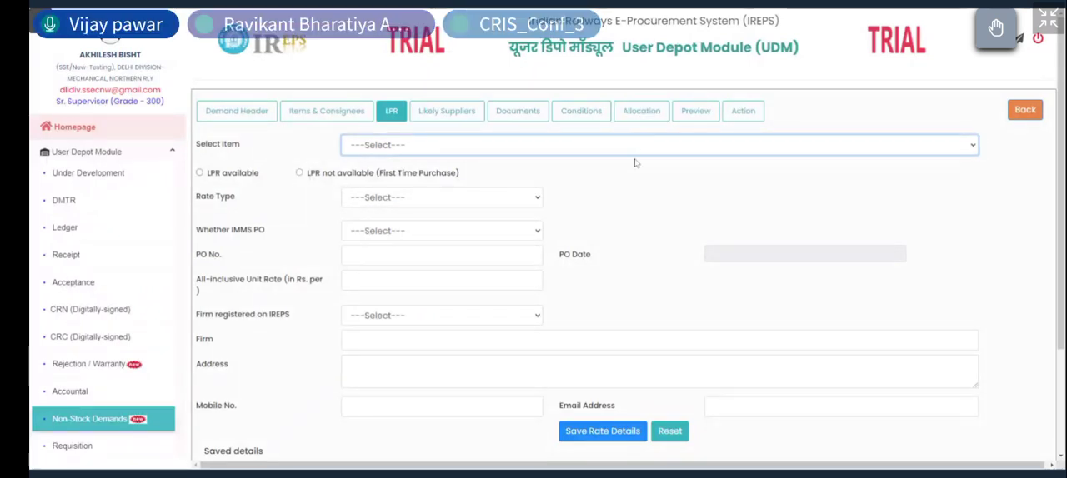
click(635, 163)
Step: Compare the rate fields offered for LPR available and LPR not available (First Time Purchase)
click(299, 172)
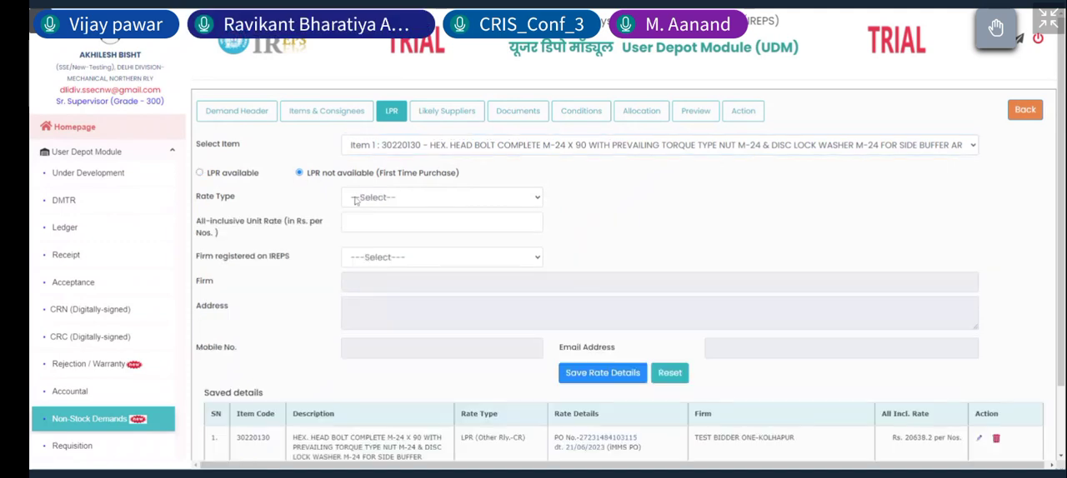
click(355, 200)
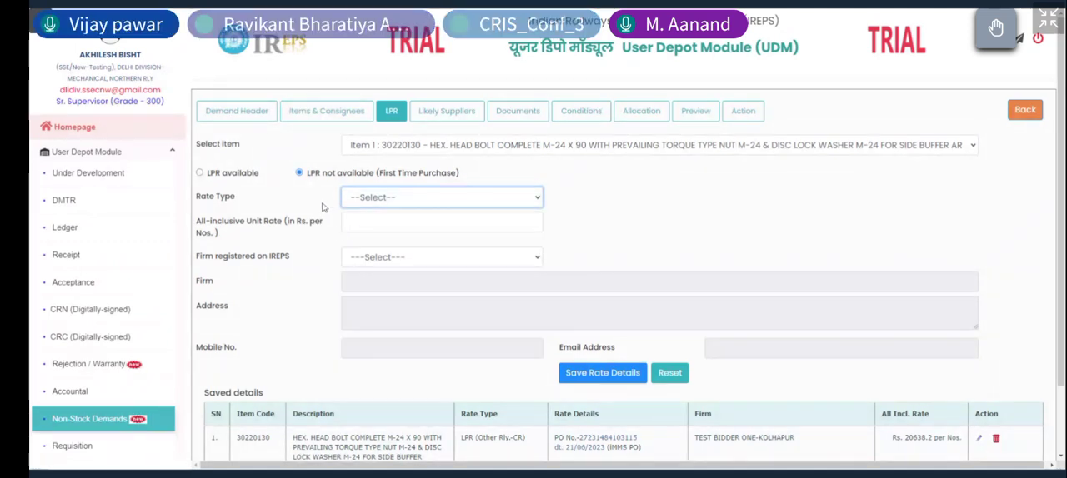
click(200, 173)
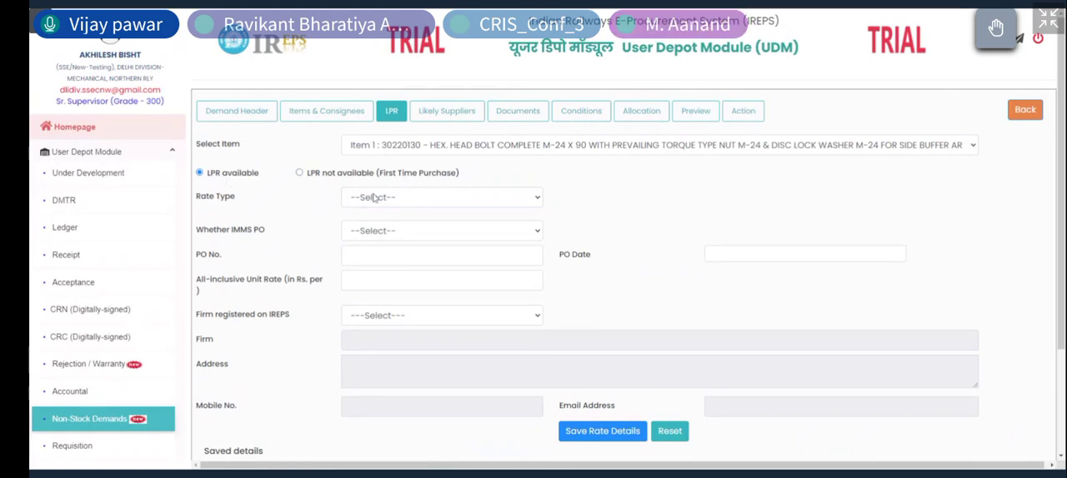
click(300, 174)
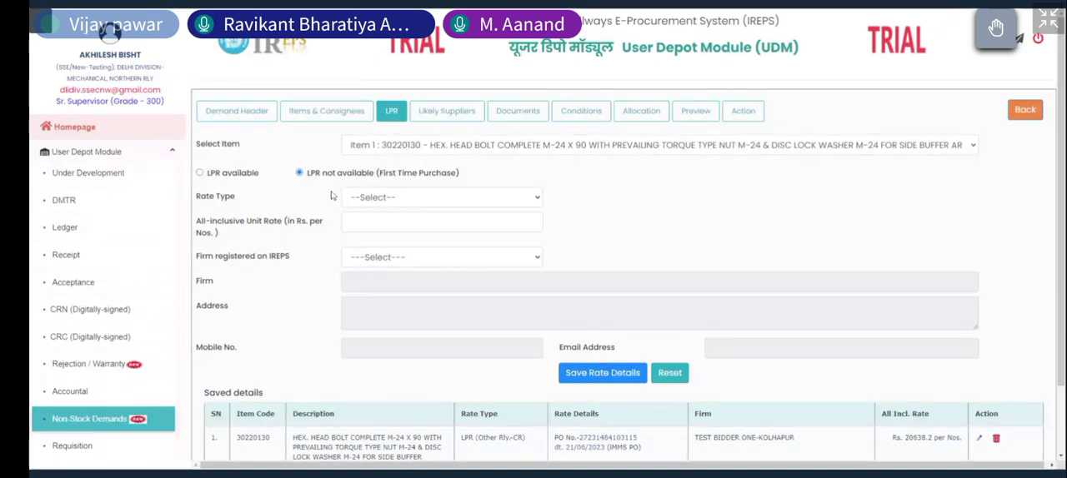
Step: Set Firm registered on IREPS to No, check the firm detail fields, and switch the item back to LPR available
click(376, 265)
click(411, 298)
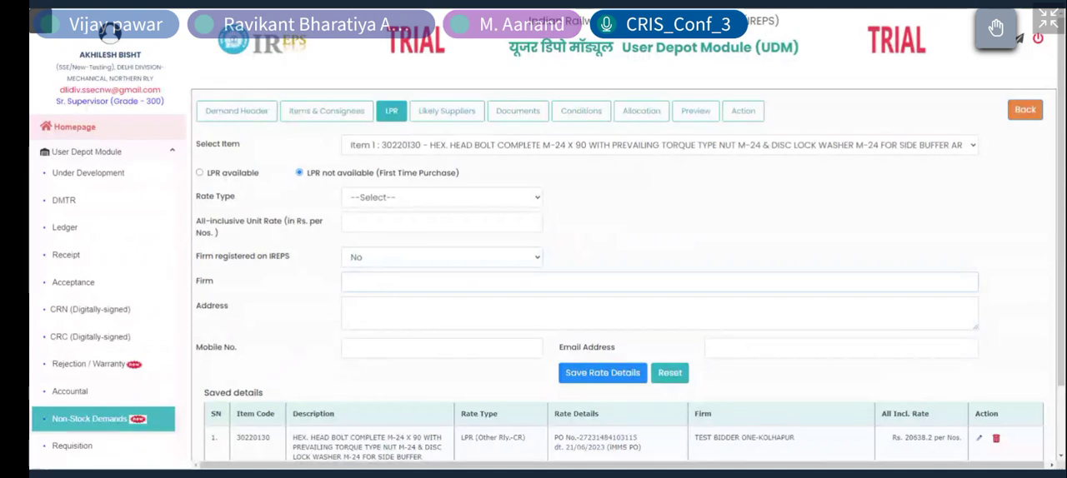
click(416, 314)
click(417, 348)
click(416, 302)
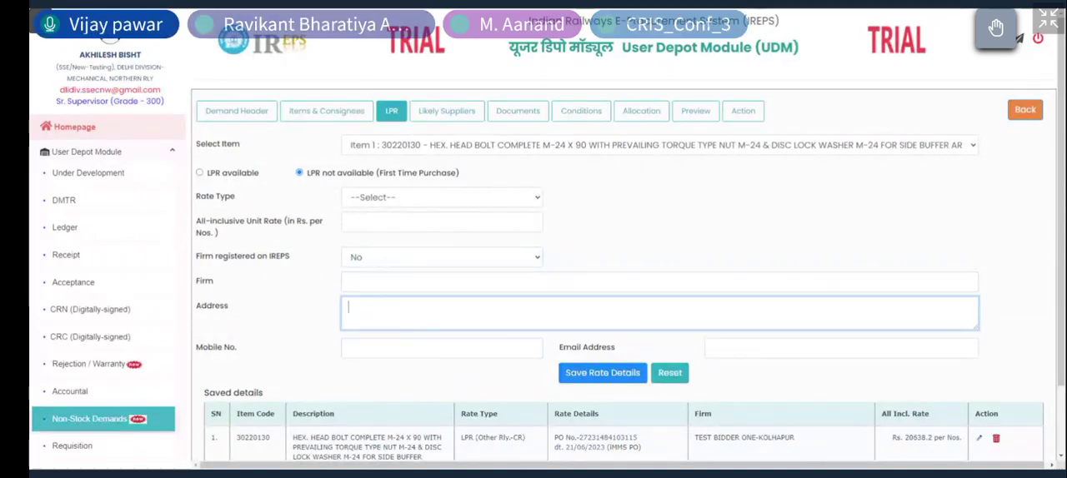
click(415, 283)
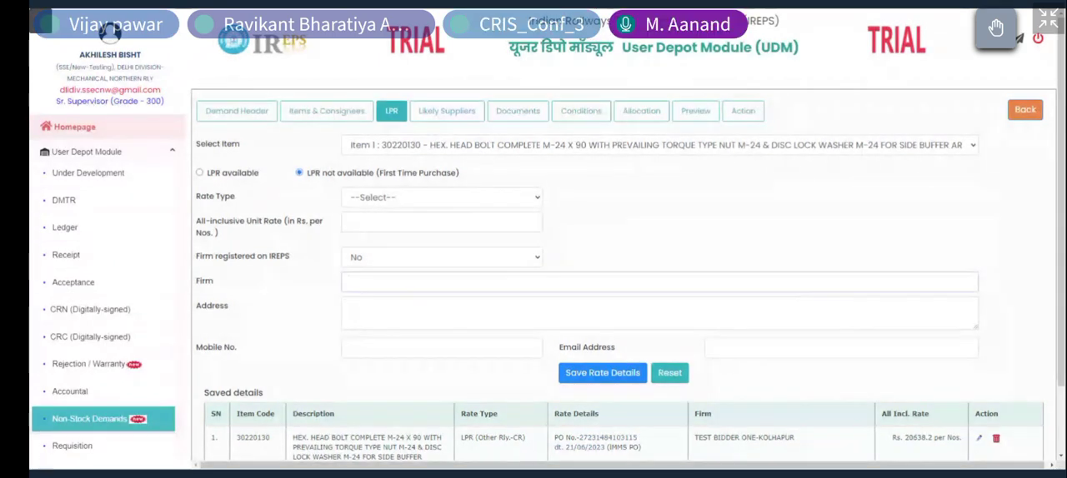
click(362, 201)
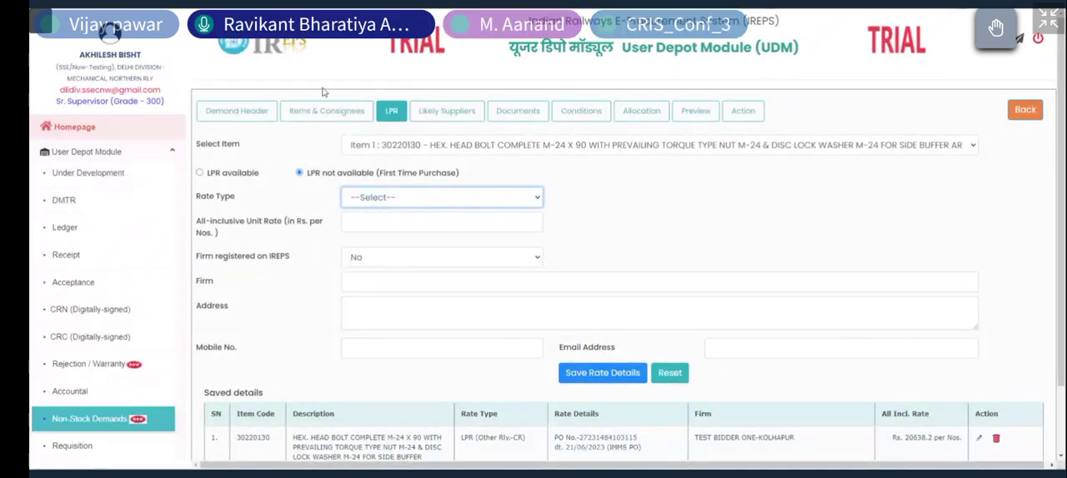
click(199, 174)
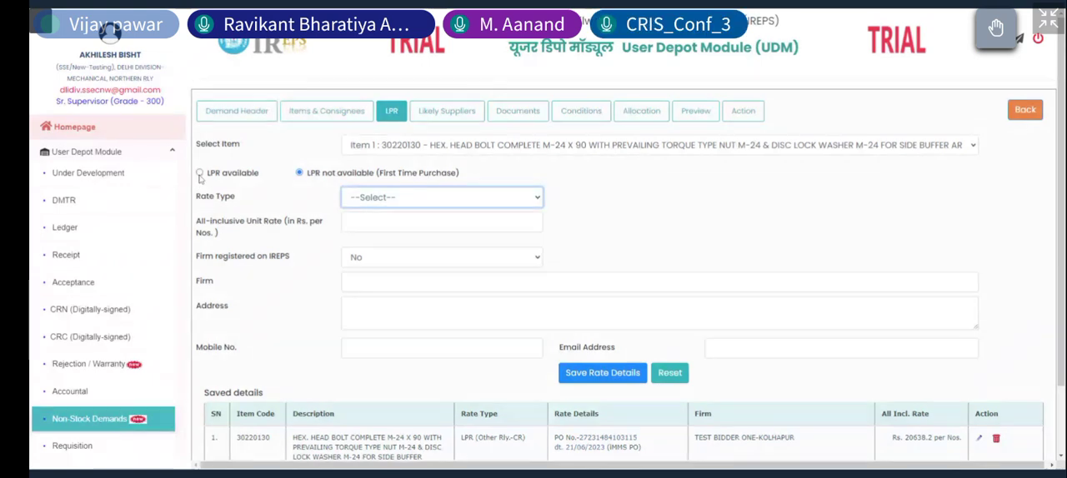
click(355, 196)
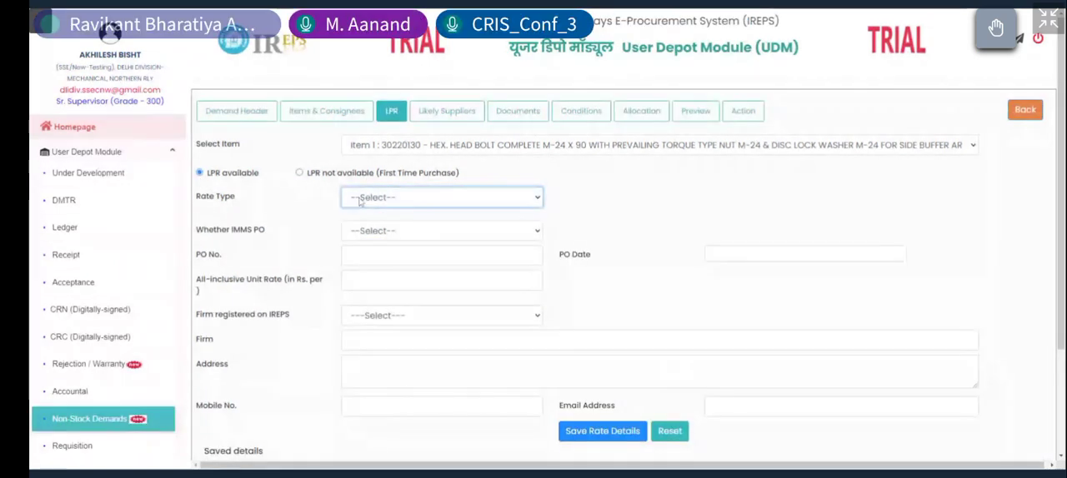
Step: Mark the item as LPR not available (First Time Purchase), with rate type Market Survey and Firm registered on IREPS set to No
click(300, 174)
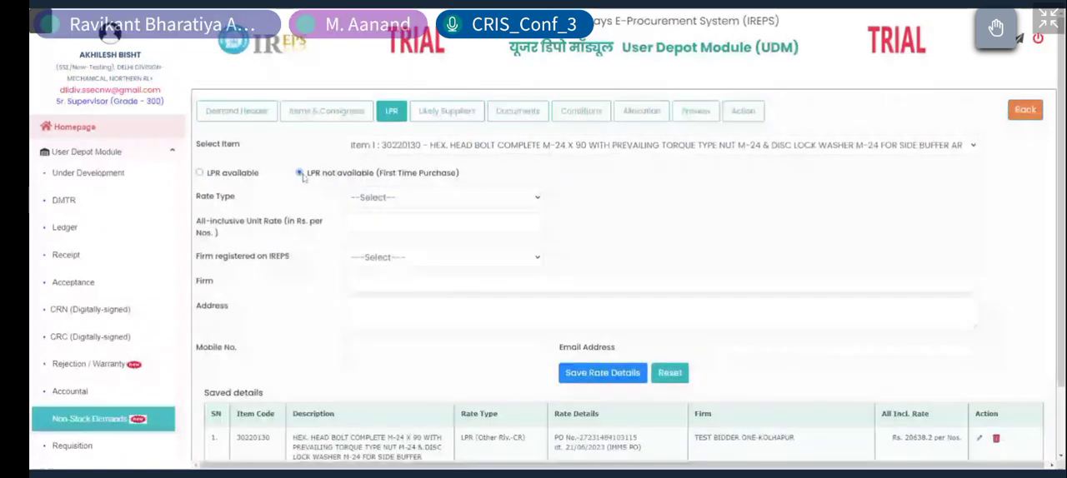
click(363, 277)
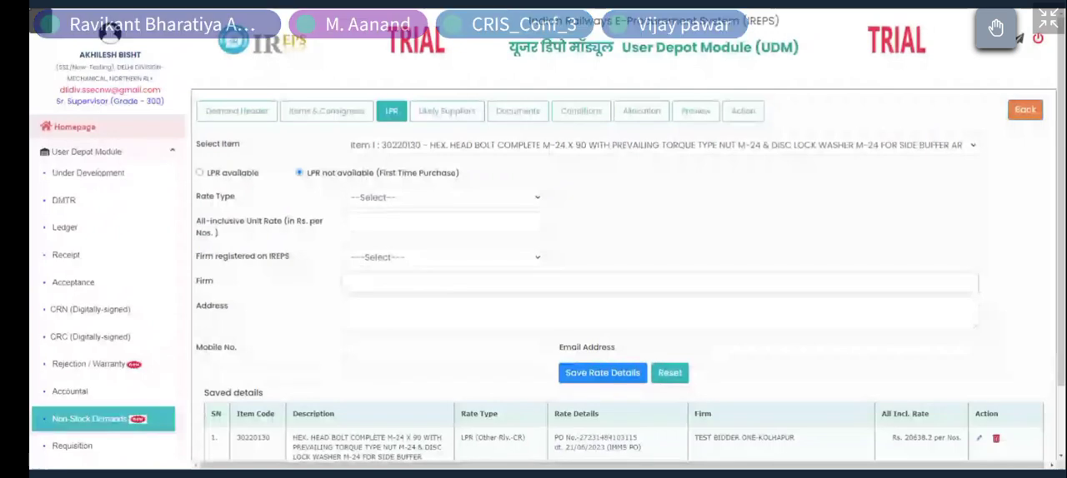
click(375, 260)
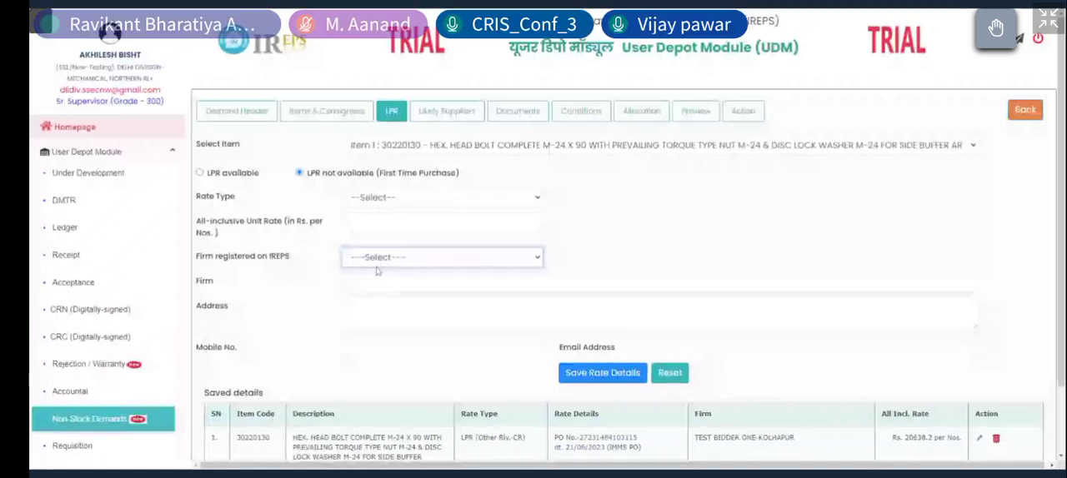
click(385, 200)
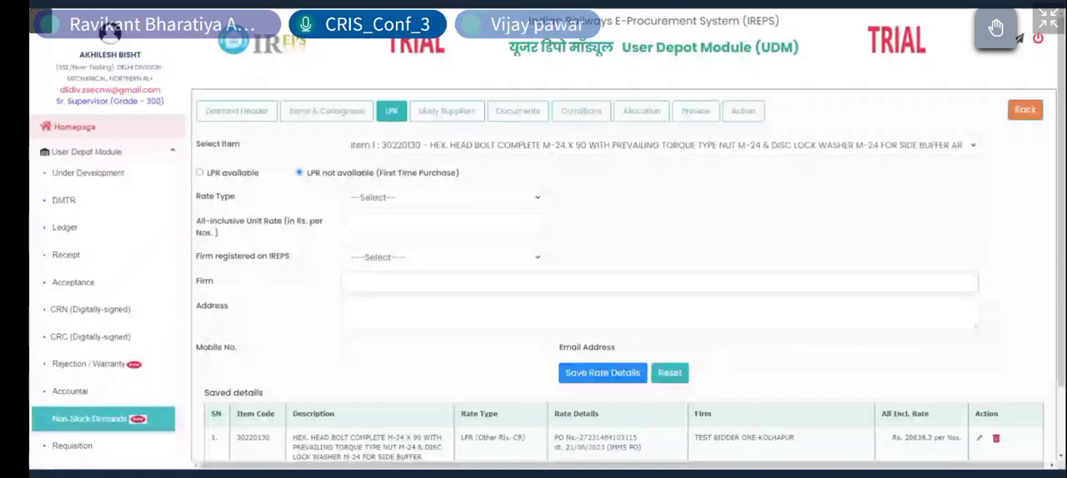
click(379, 205)
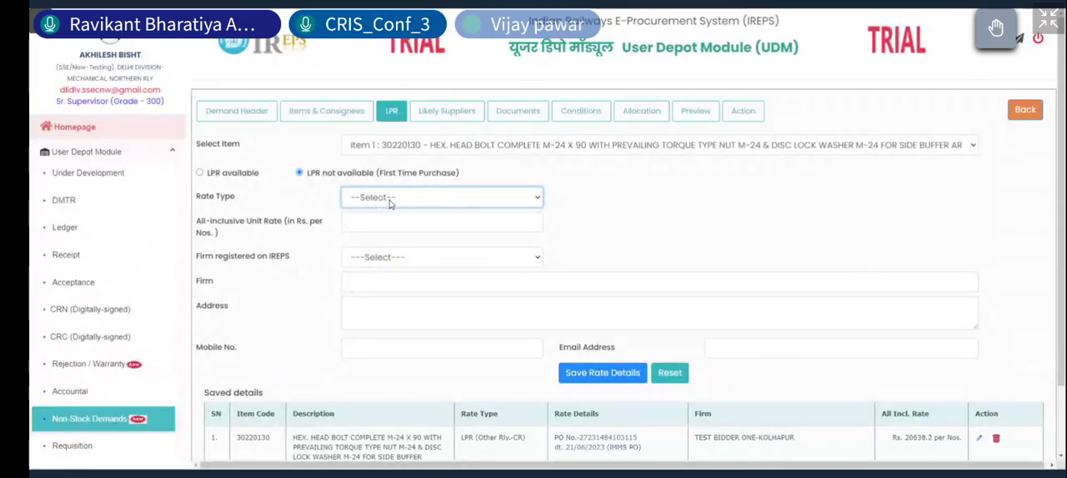
click(393, 215)
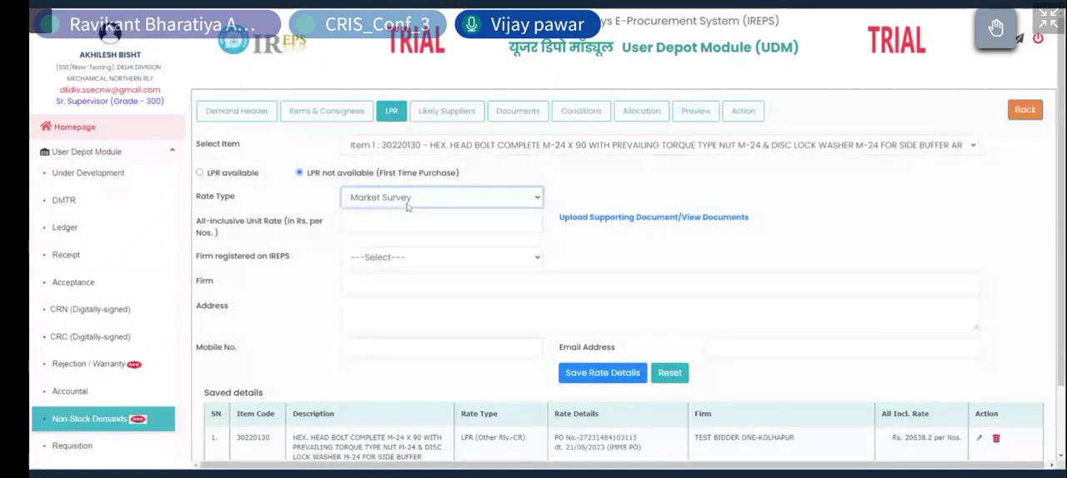
click(402, 260)
click(404, 275)
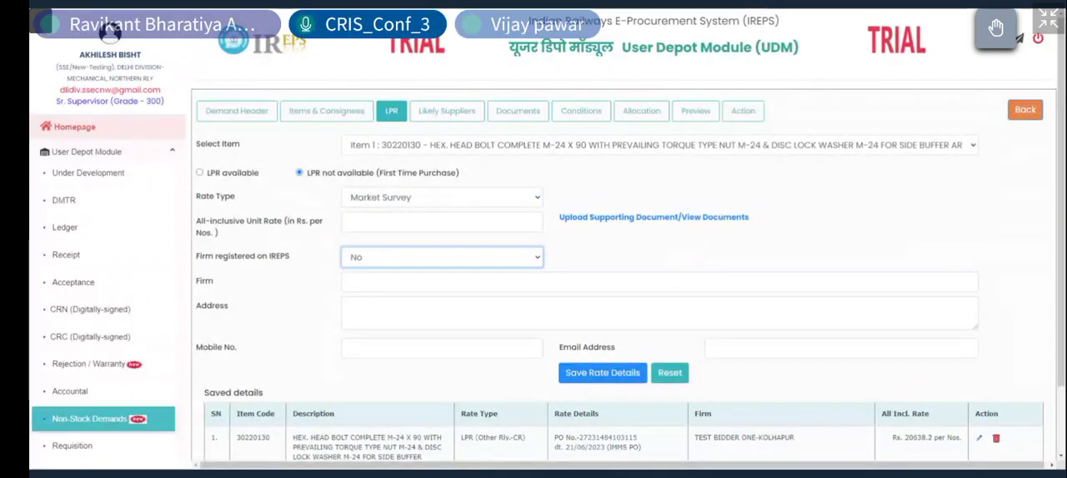
click(611, 132)
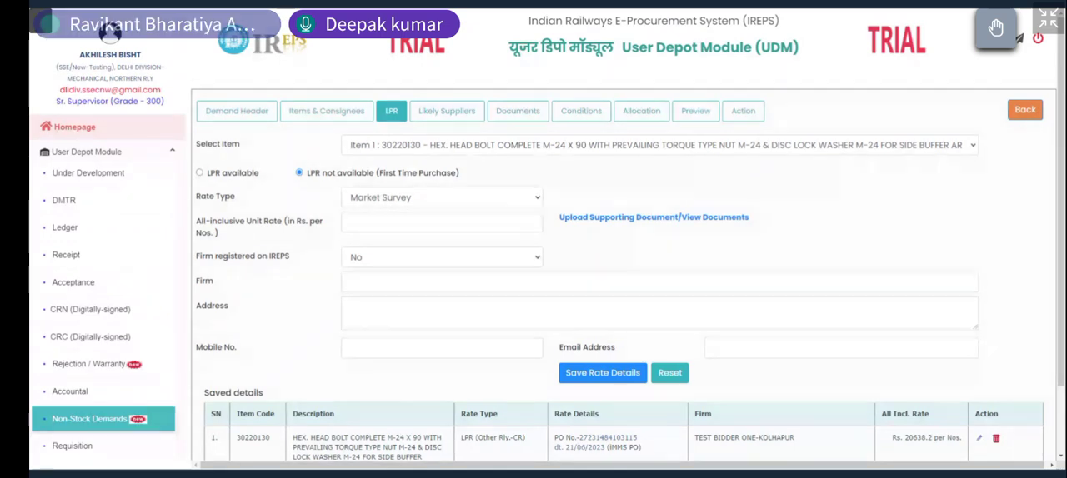
Step: Review the demand's allocation details and read the Railway Board letter on generation of non-stock demands for its allocation and UWID rules
click(637, 109)
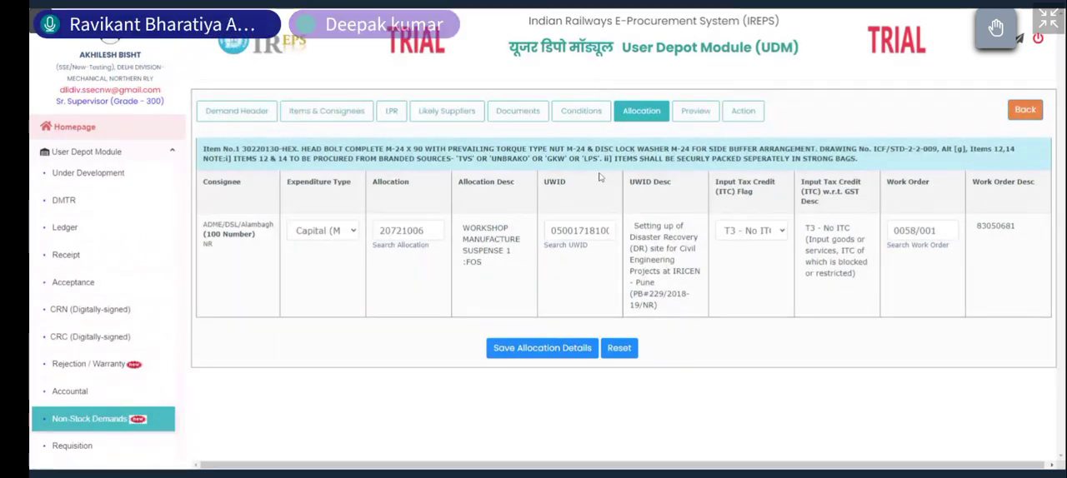
click(329, 230)
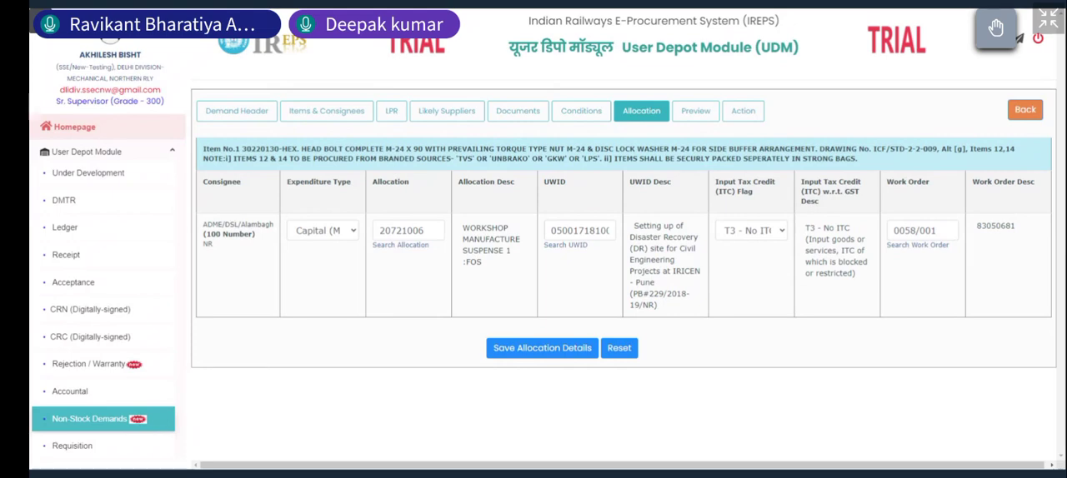
key(ctrl+Tab)
scroll(455, 83, down, 5)
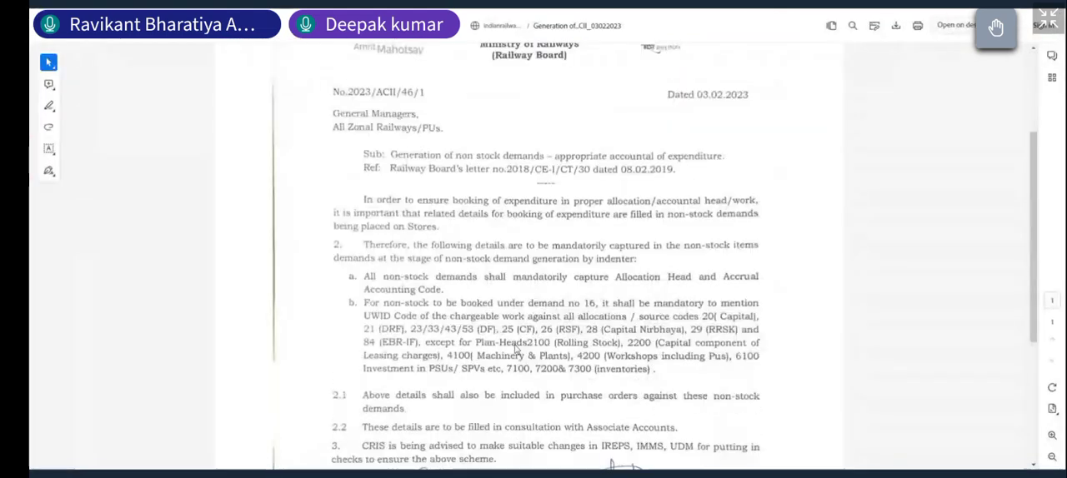